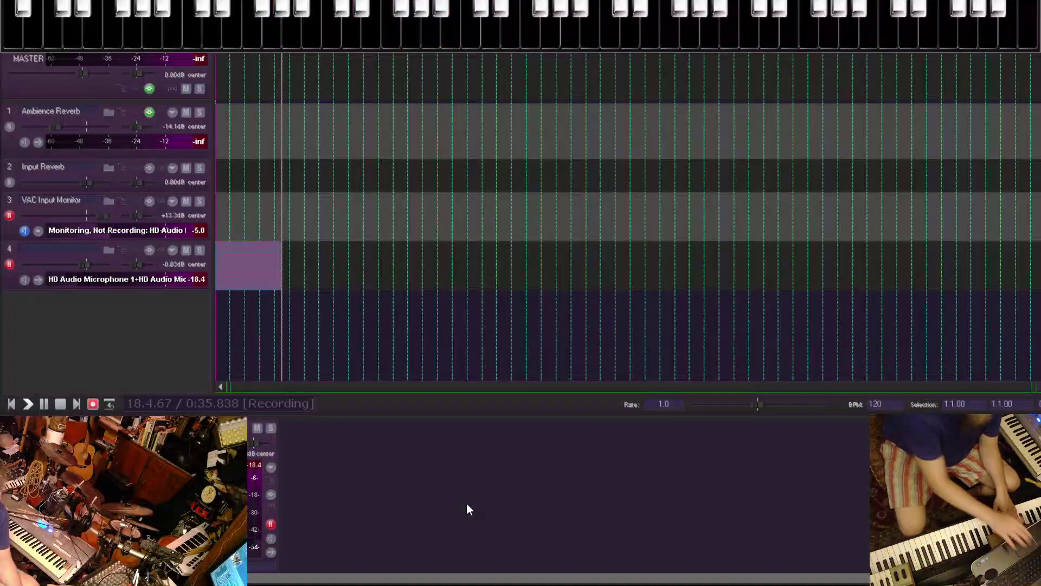
Stop the recording on track 4 and trim the start of its clip, aligning it to the project start.
key("space")
key("equal")
key("equal")
key("equal")
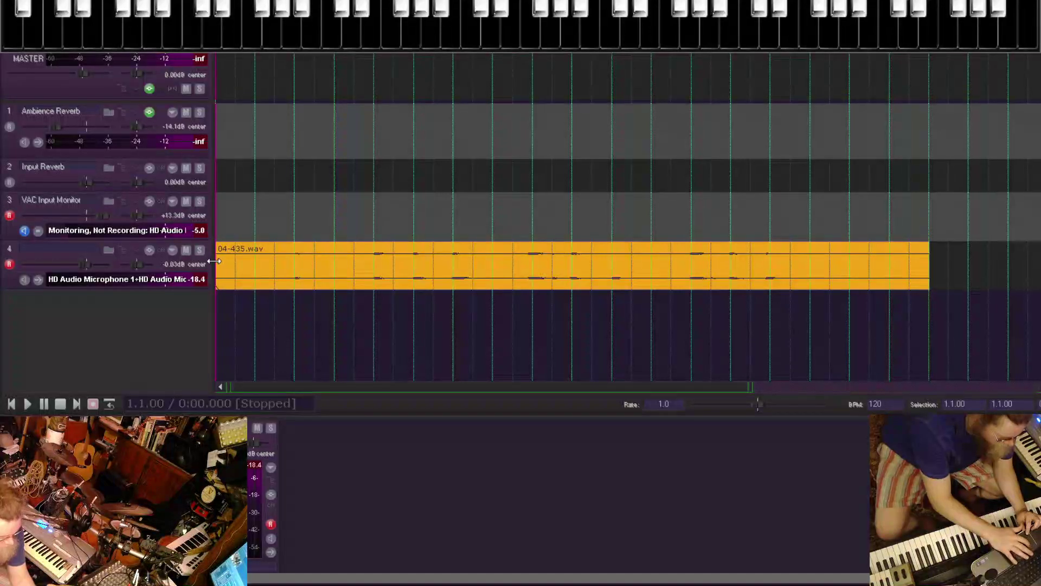
left_click_drag(215, 261, 244, 279)
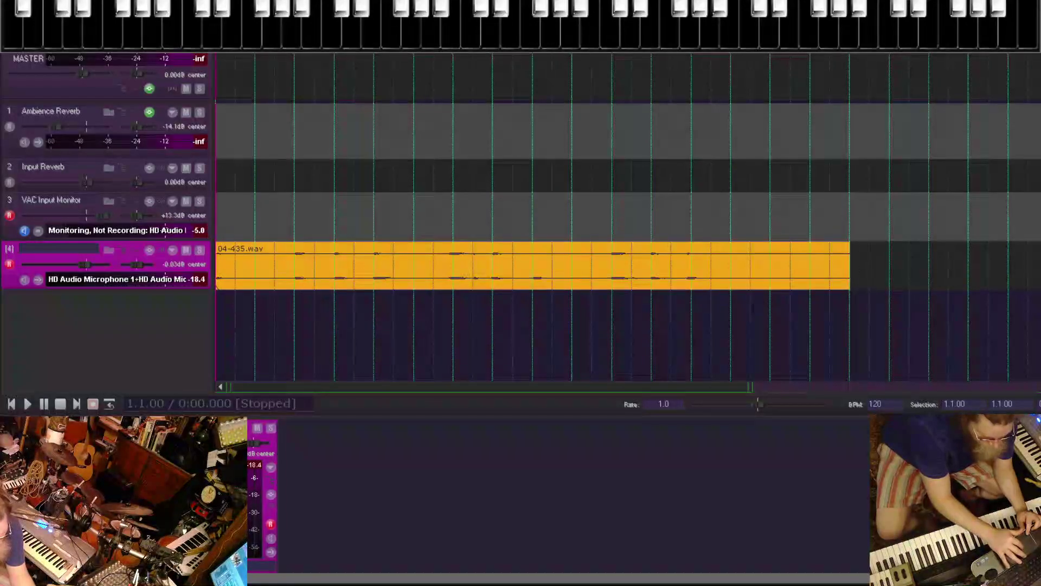
Play back the last bars of track 4's clip and trim its end for a 16-bar loop.
left_click(700, 321)
key("space")
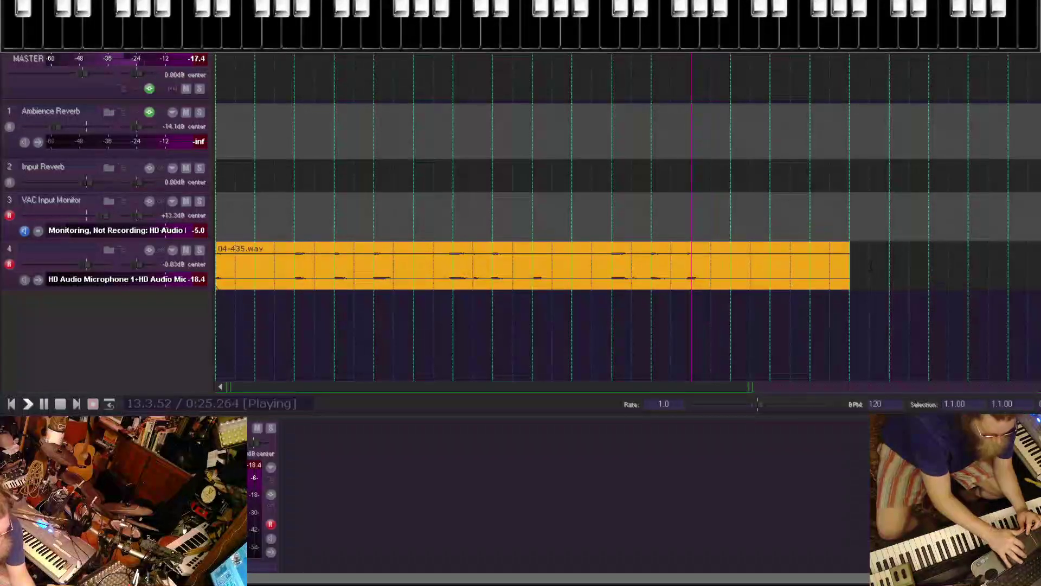
left_click_drag(849, 264, 846, 264)
Duplicate the trimmed clip to make four back-to-back loops and move them to a new track below track 4.
scroll(847, 266, "right", 3)
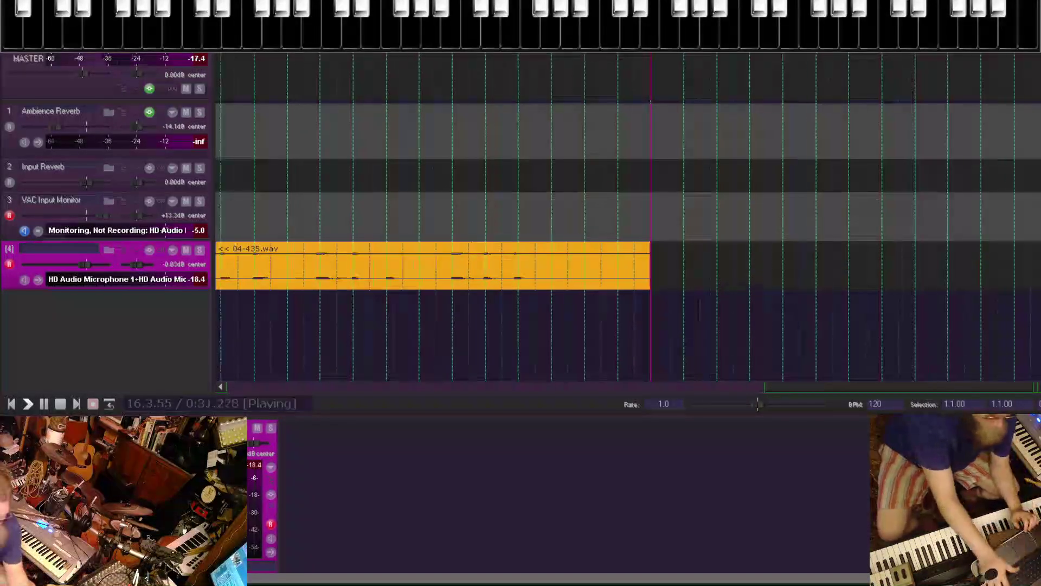
key("ctrl+d")
scroll(490, 236, "down", 5)
left_click_drag(473, 243, 226, 316)
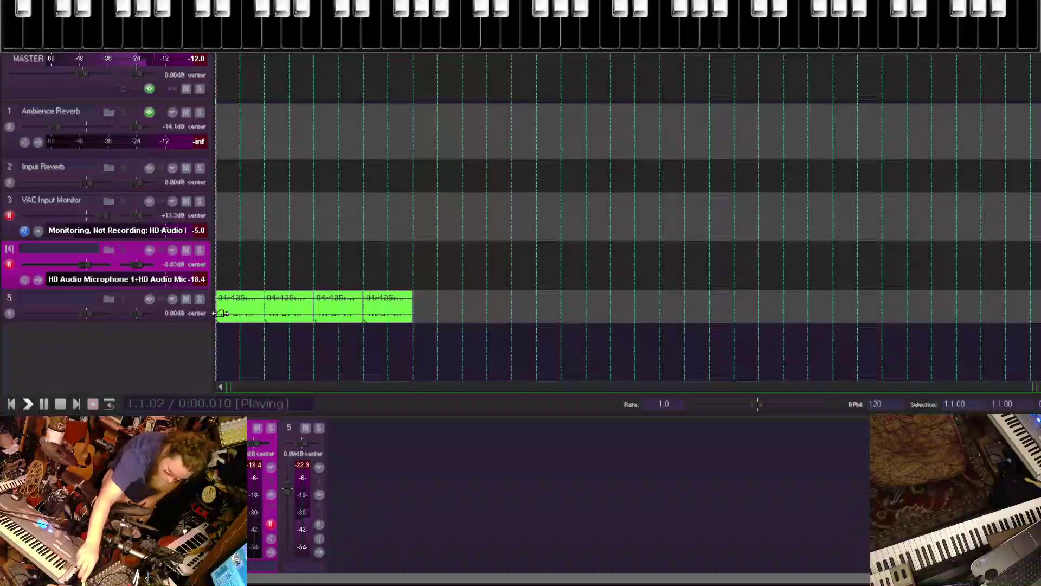
Record a new take on track 4 over the four loops, and move both the loops and the take down one track.
key("ctrl+r")
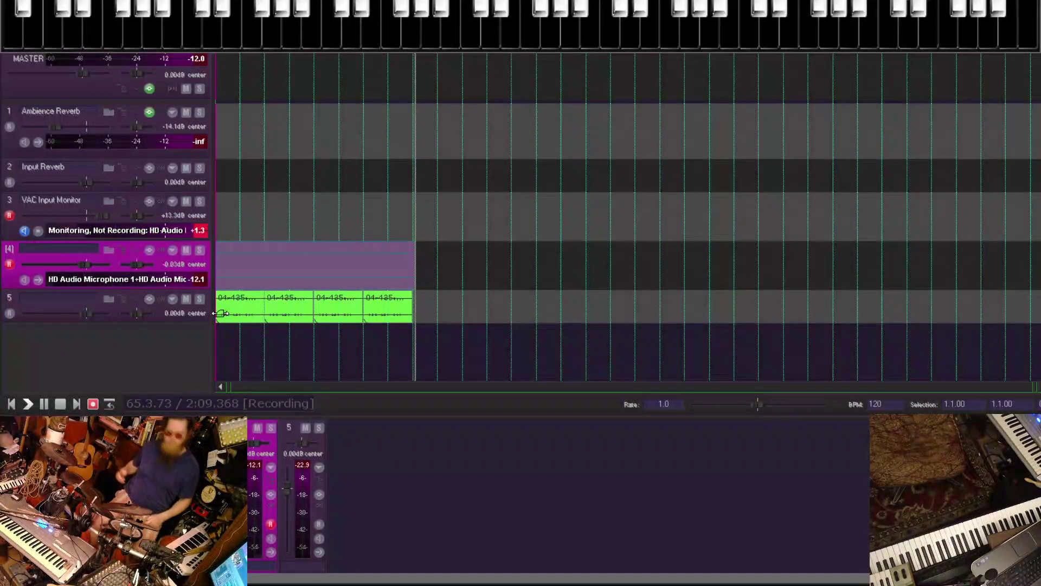
key("space")
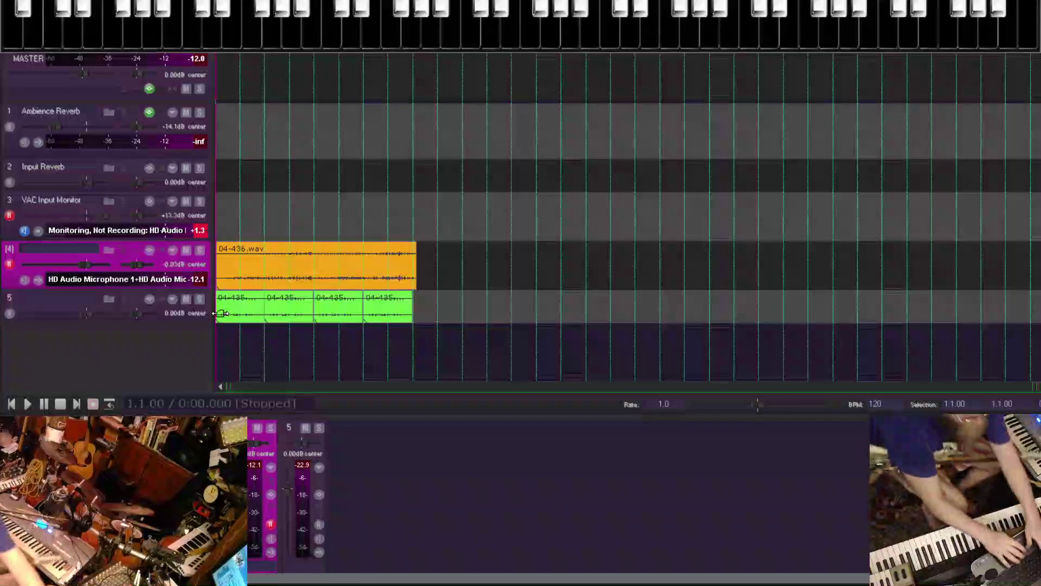
left_click_drag(220, 313, 223, 339)
left_click(291, 266)
left_click_drag(291, 266, 259, 301)
Enable the metronome count-in before recording and record another full take on track 4 from the project start.
key("Home")
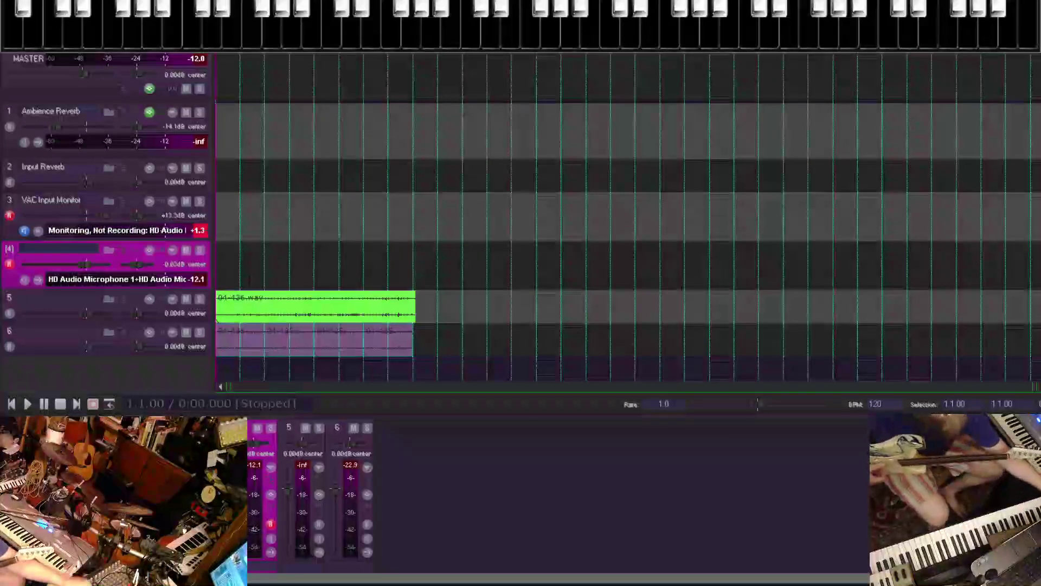
key("ctrl+r")
key("space")
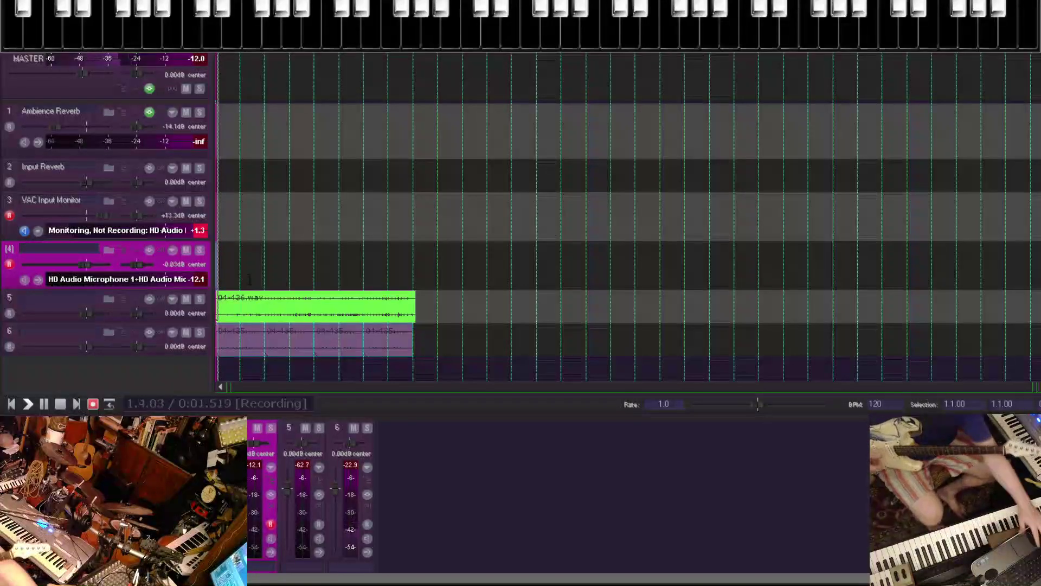
key("ctrl+shift+m")
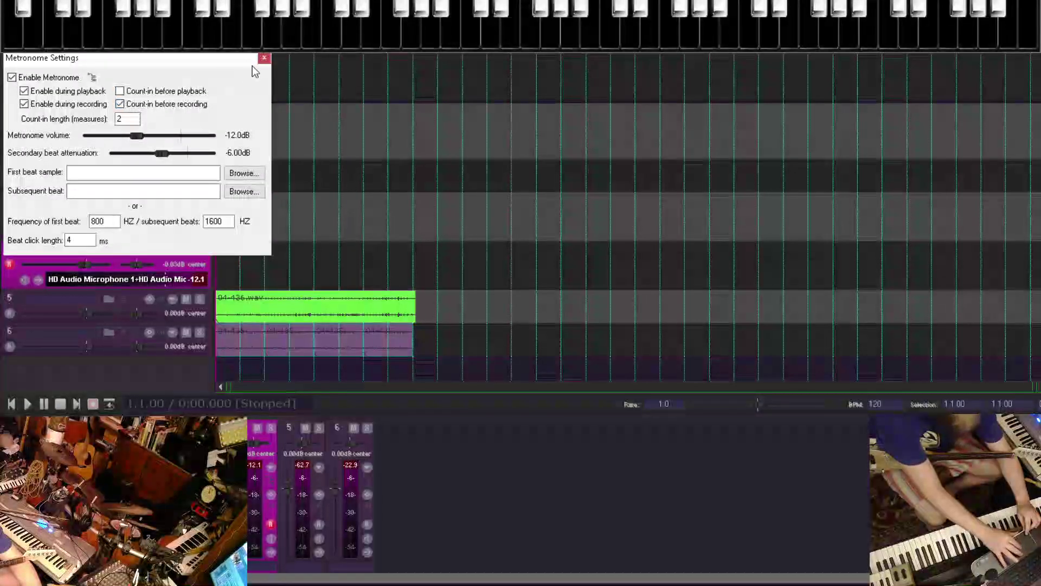
left_click(264, 58)
key("ctrl+r")
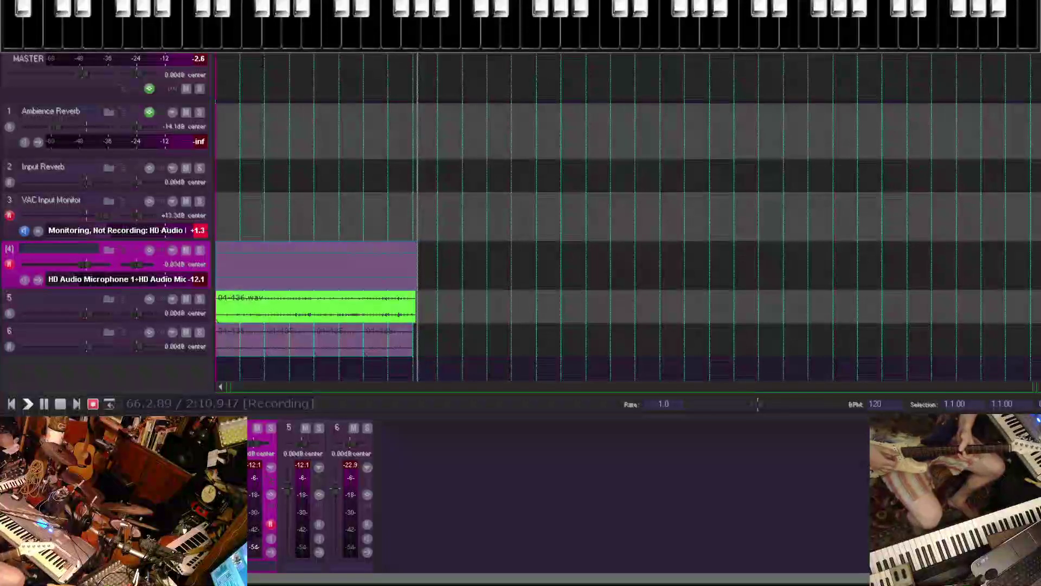
key("space")
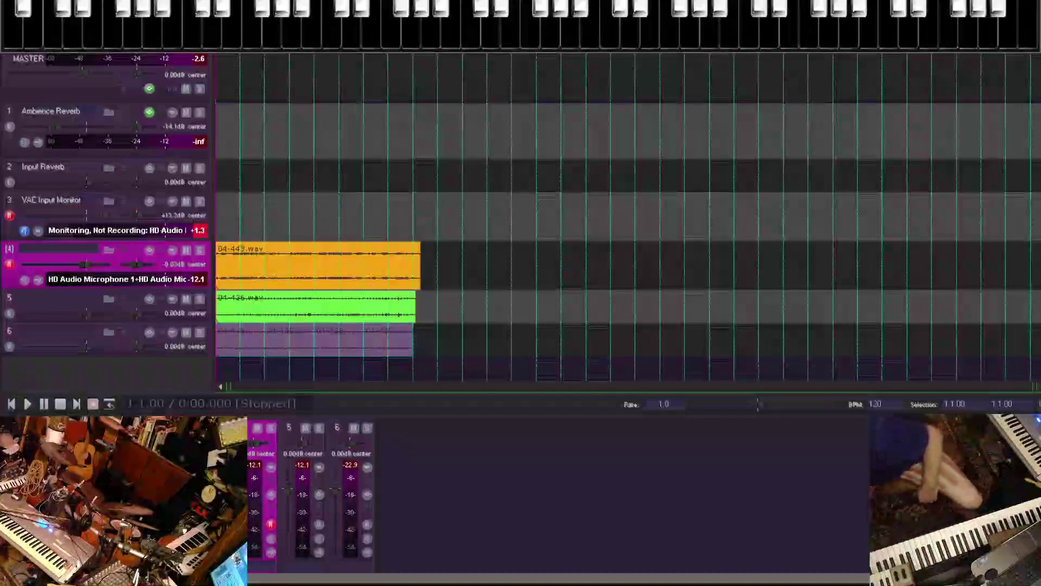
Insert a new track below track 4, arm it for recording and disarm track 4.
key("ctrl+t")
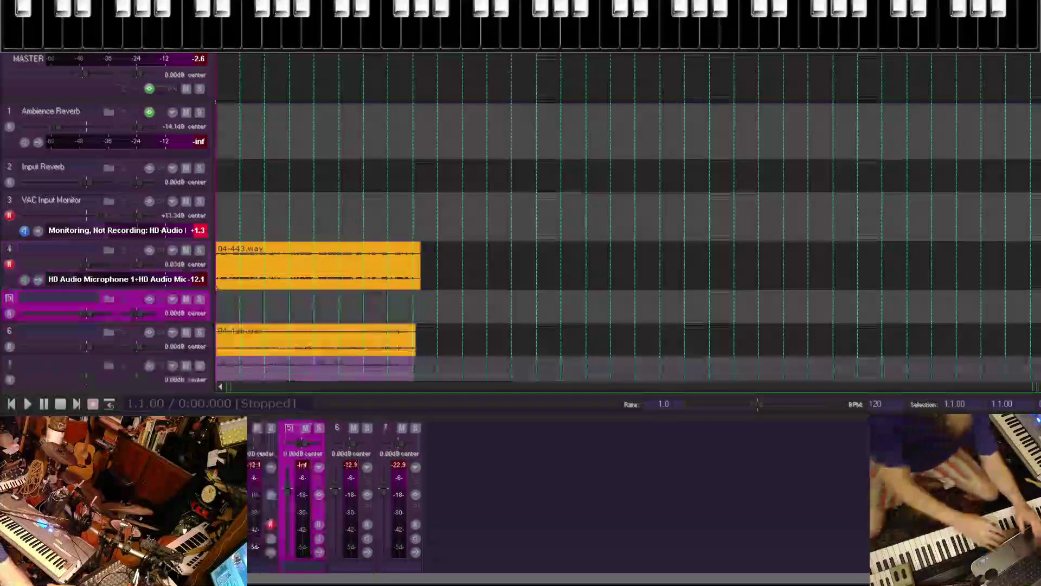
left_click(12, 314)
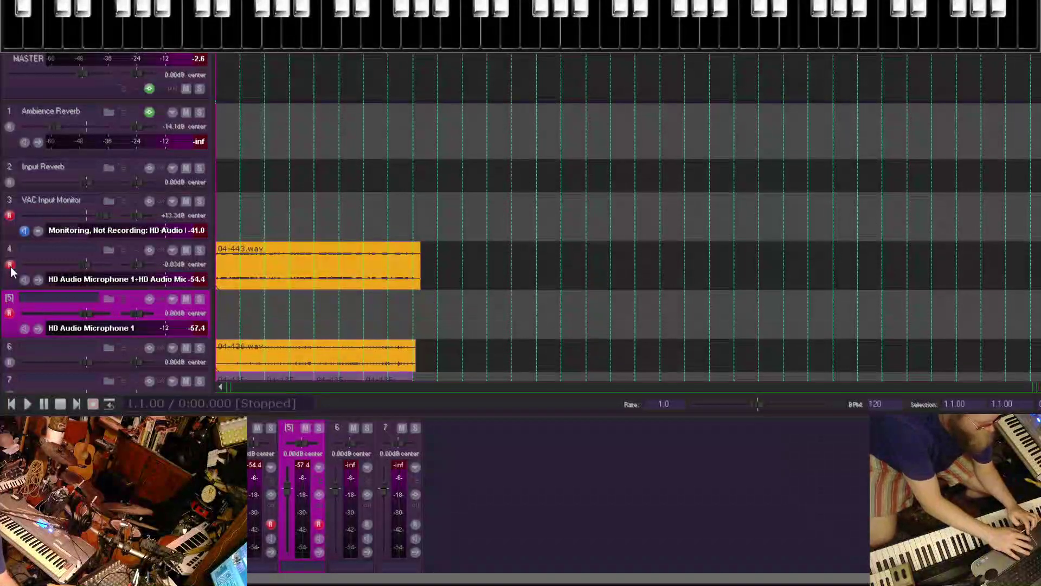
left_click(9, 265)
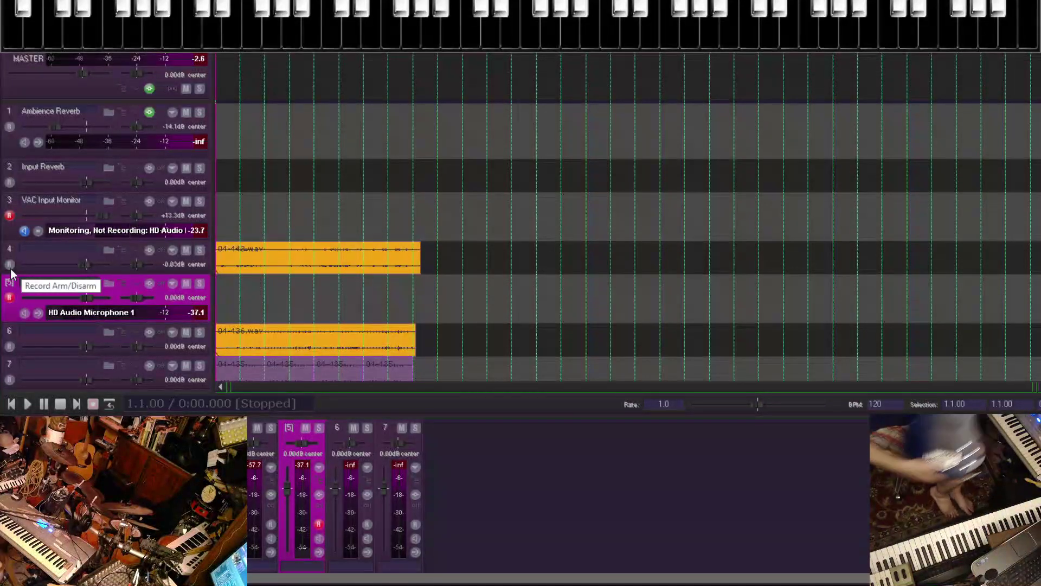
Turn off the metronome during playback and during recording, leaving the count-in before recording enabled.
key("ctrl+r")
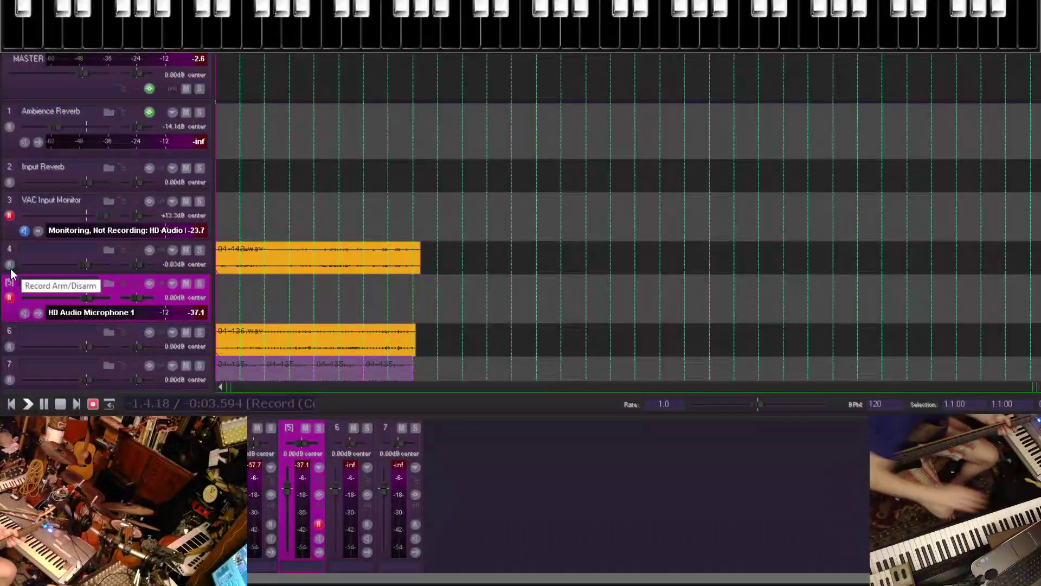
key("space")
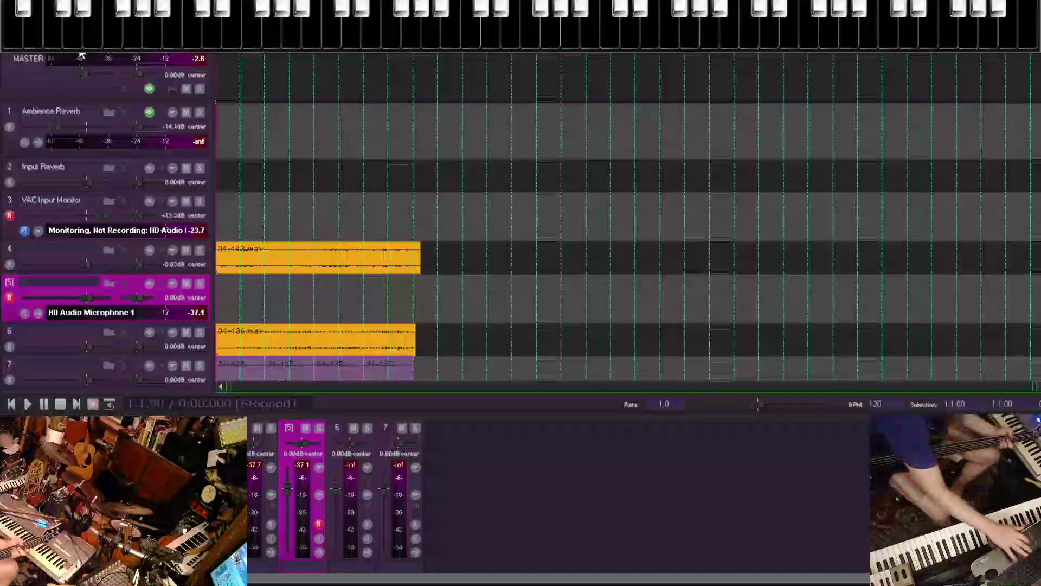
key("ctrl+shift+m")
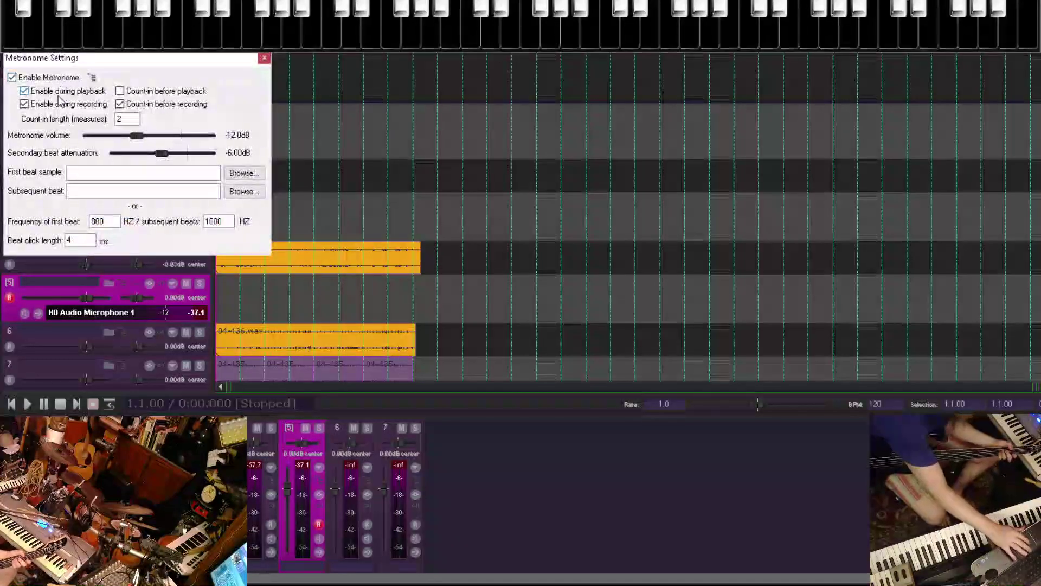
left_click(58, 105)
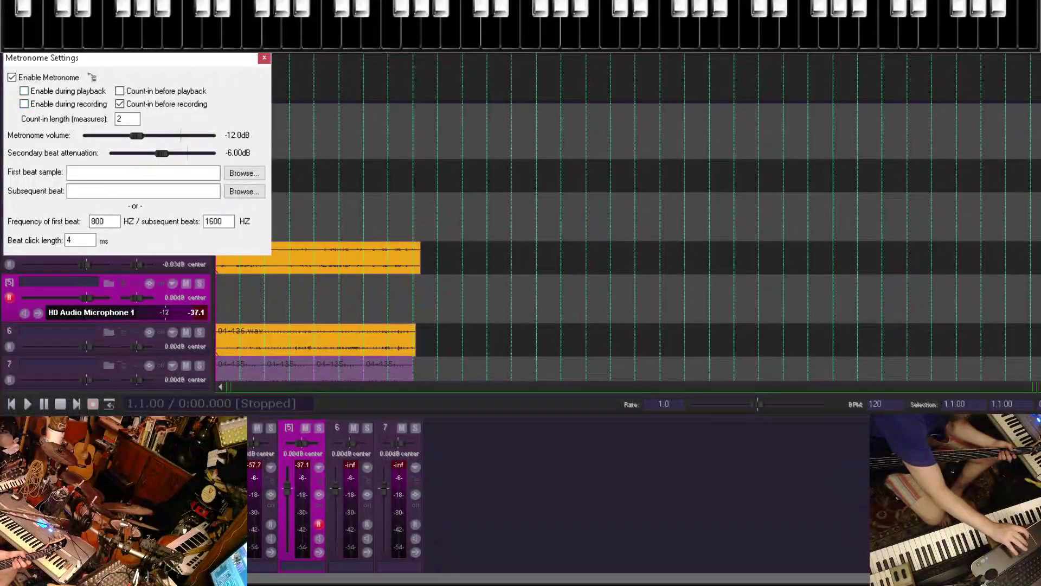
left_click(264, 58)
Record a full take on track 5 over the existing parts.
key("ctrl+r")
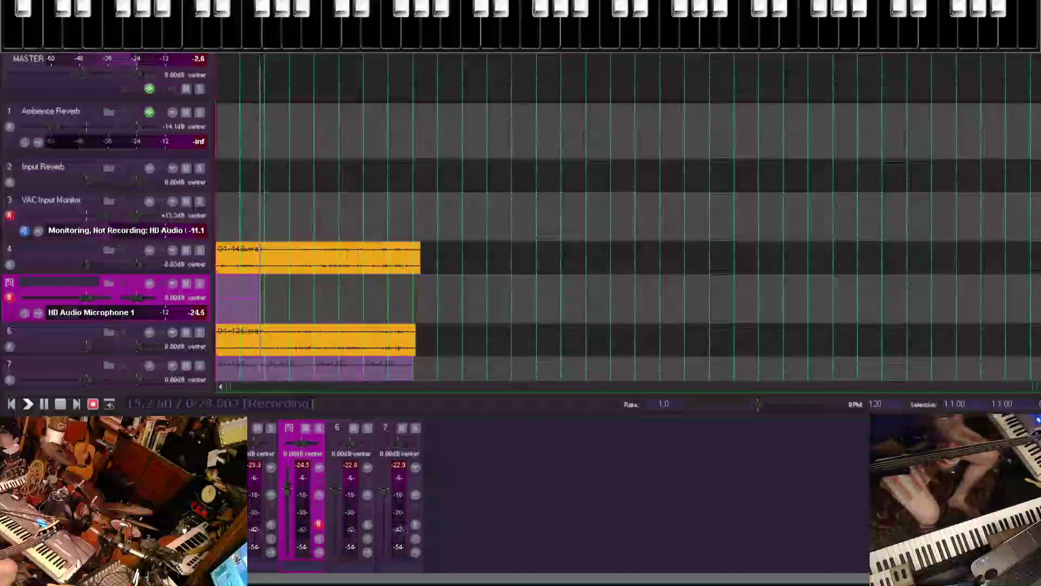
key("r")
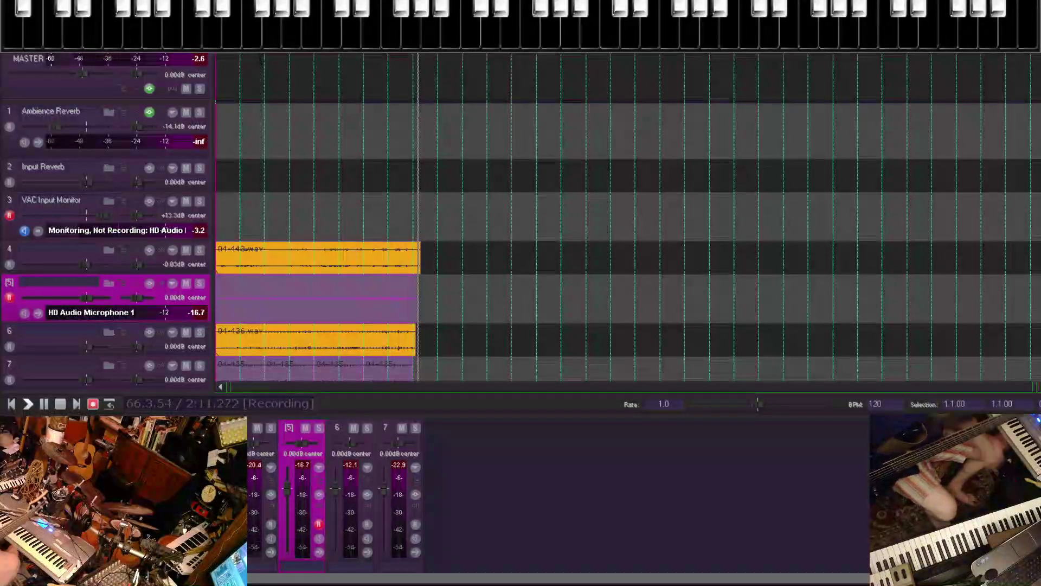
key("space")
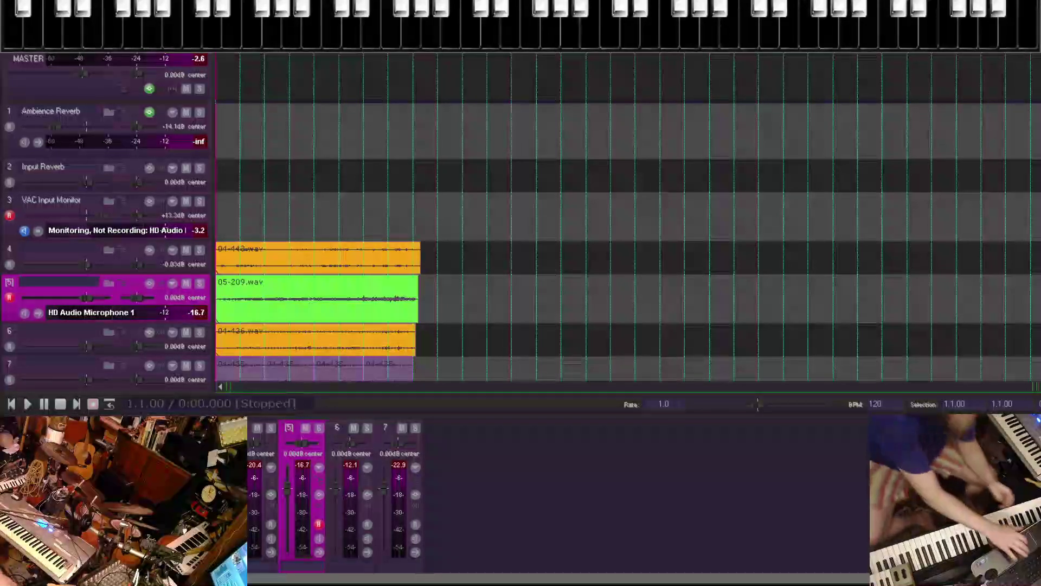
Disarm track 5, insert a new track below track 4 and move track 4's clip down onto it.
left_click(10, 297)
left_click(9, 251)
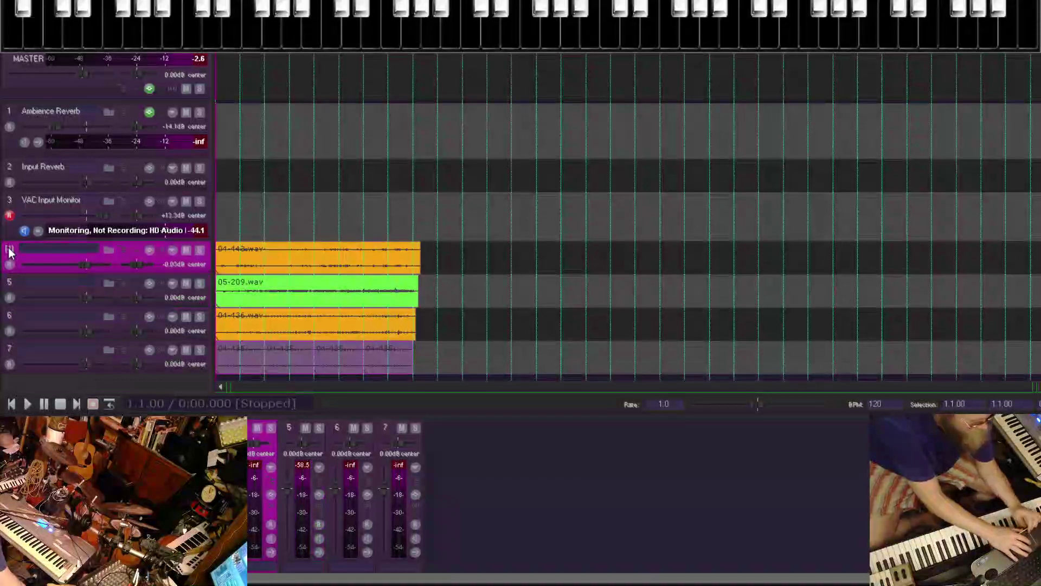
key("ctrl+t")
left_click(255, 260)
left_click_drag(255, 260, 257, 291)
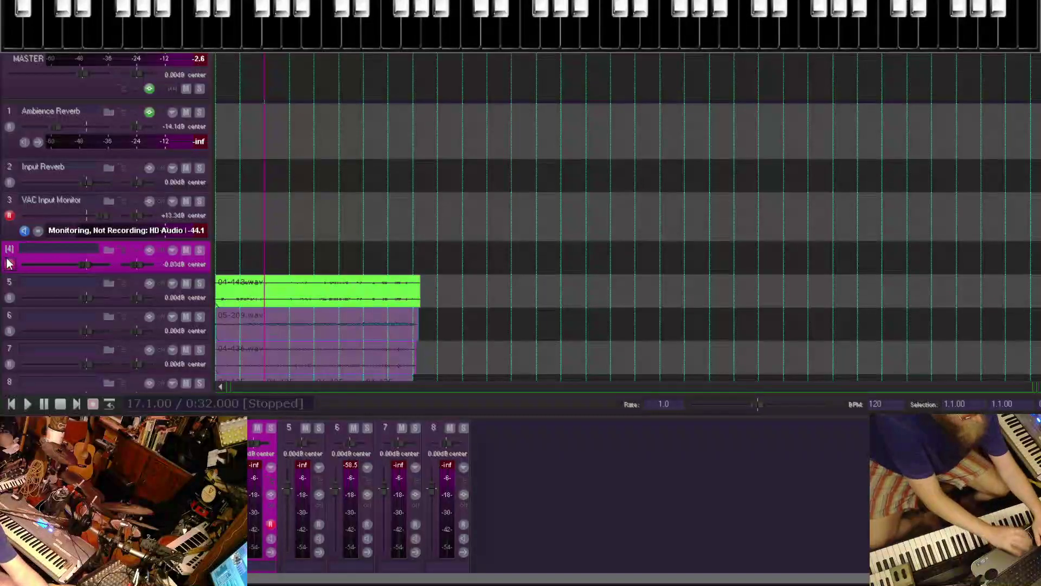
Arm the emptied track 4 and record a short take of about 10 seconds from the project start.
left_click(8, 264)
key("ctrl+r")
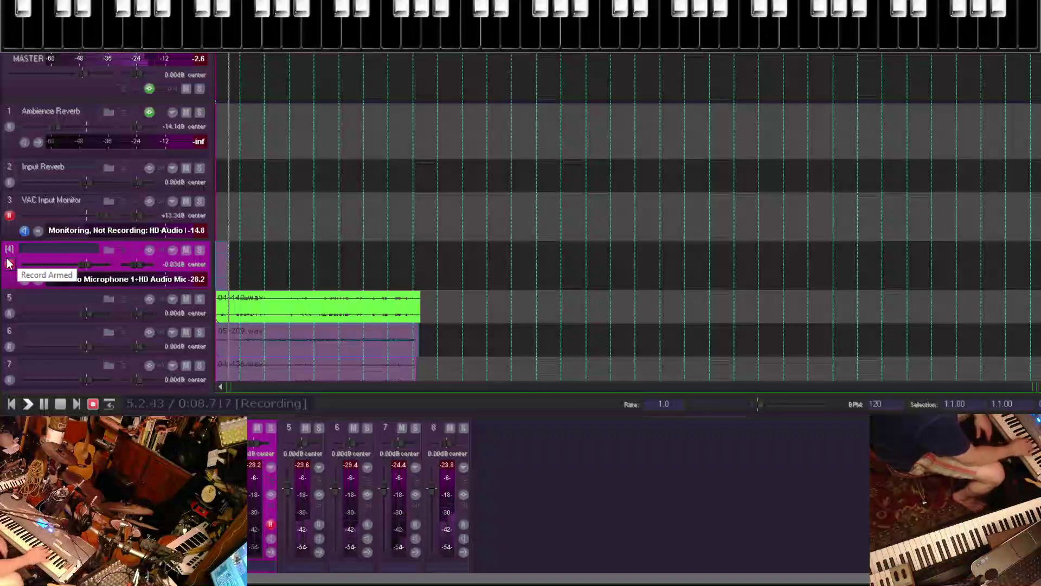
key("ctrl+r")
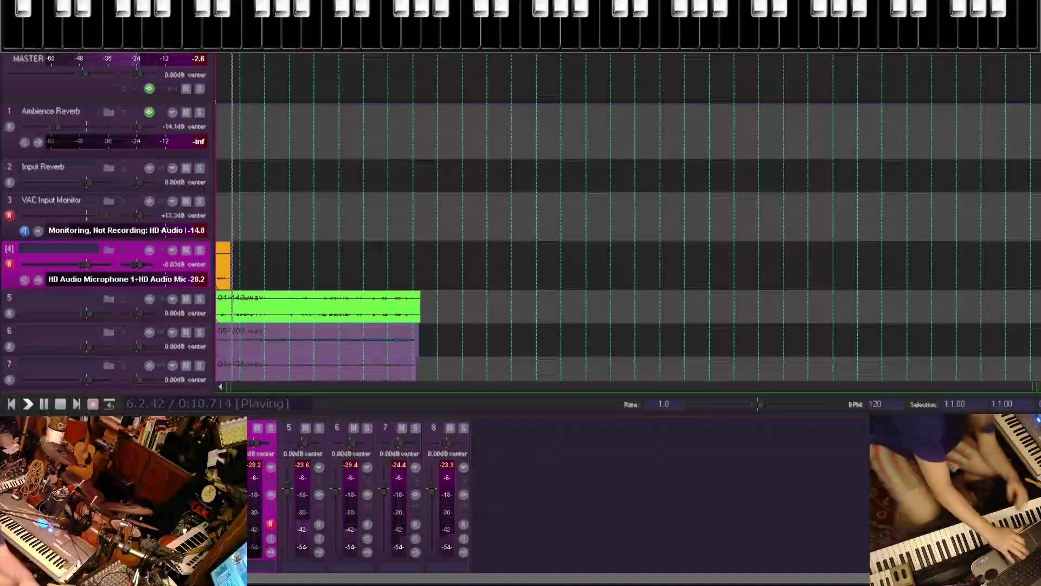
Lower track 4's volume to -4.02 dB and trim the end of its short clip to four bars.
scroll(374, 260, "up", 1)
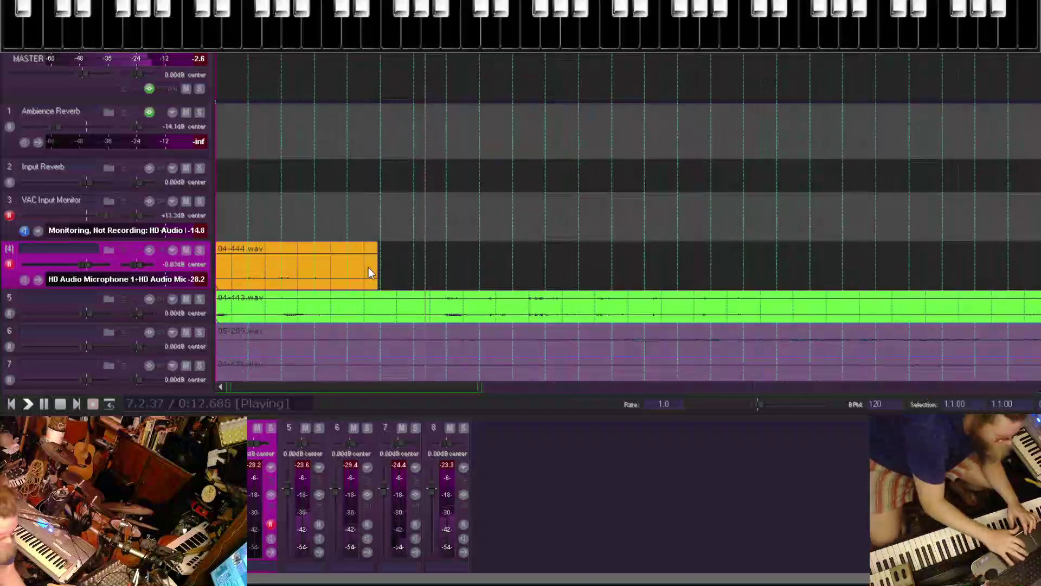
left_click_drag(84, 264, 68, 264)
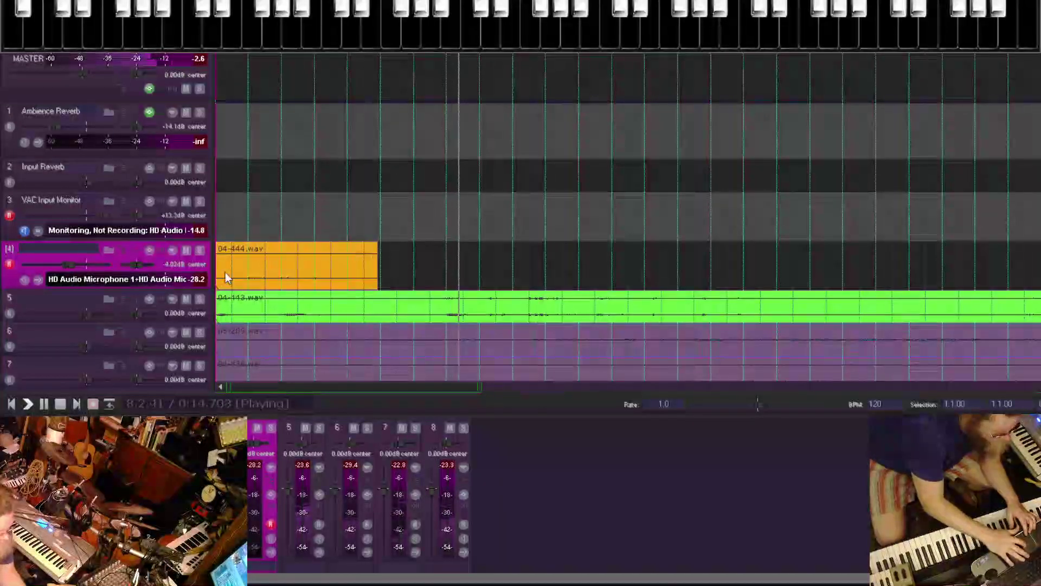
left_click(352, 272)
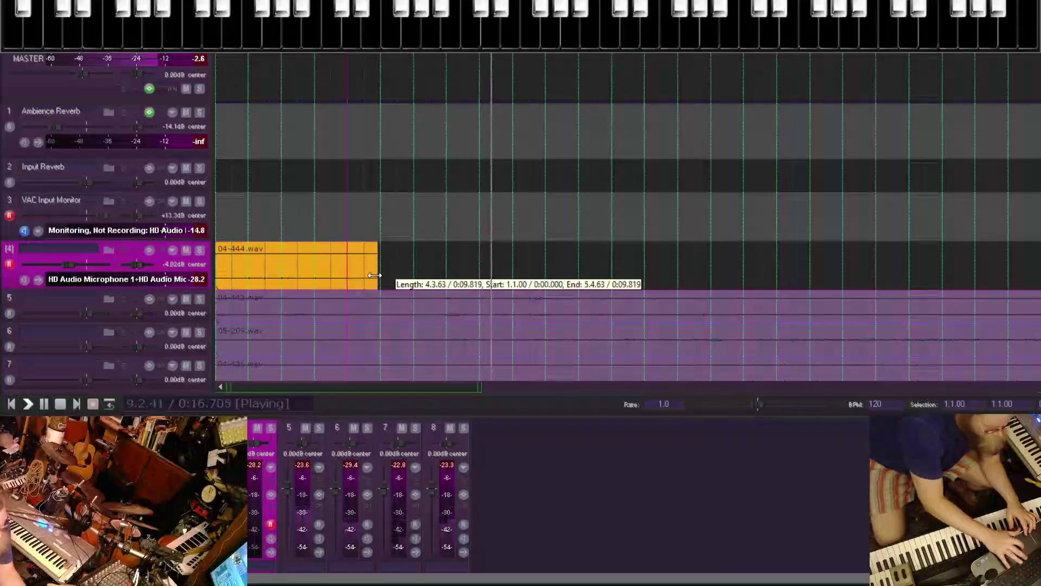
left_click_drag(374, 275, 345, 275)
Duplicate the four-bar clip three times end to end on track 4.
key("ctrl+d")
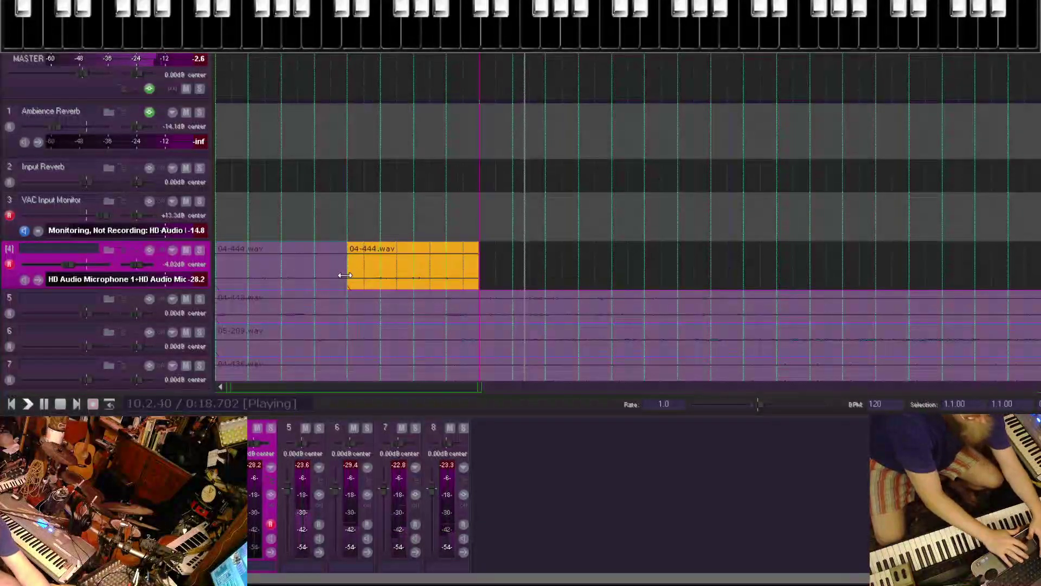
key("ctrl+d")
key("ctrl+d")
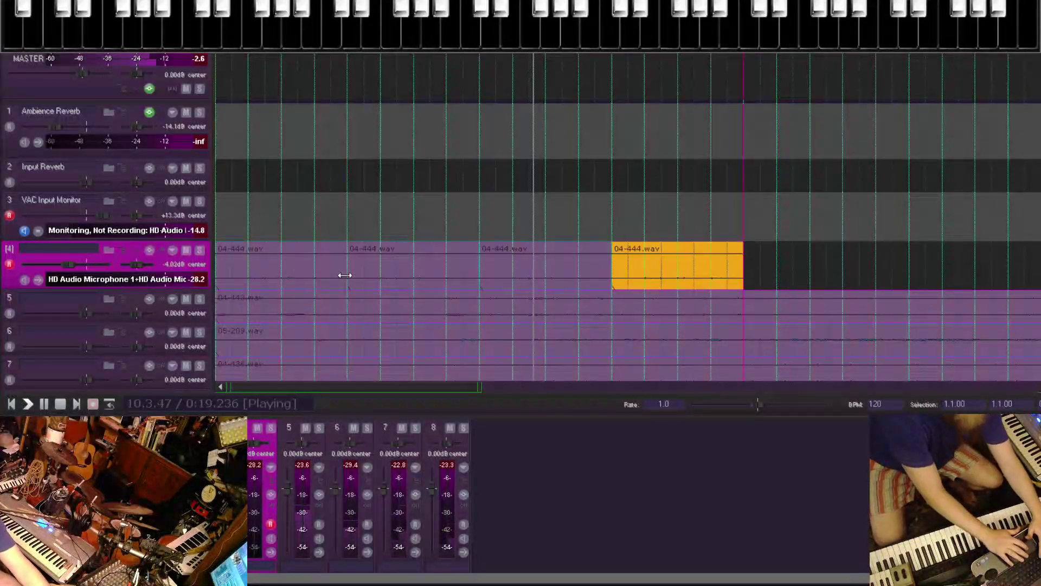
Copy the group of four short clips along track 4 to where the third 16-bar loop begins.
left_click(292, 249, "shift")
scroll(215, 251, "down", 6)
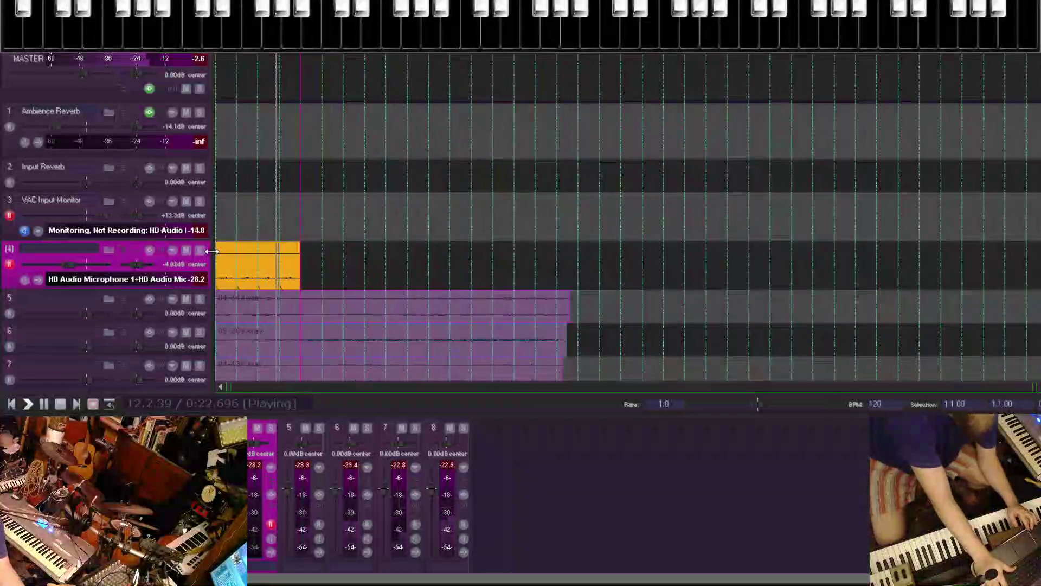
left_click_drag(227, 271, 401, 283)
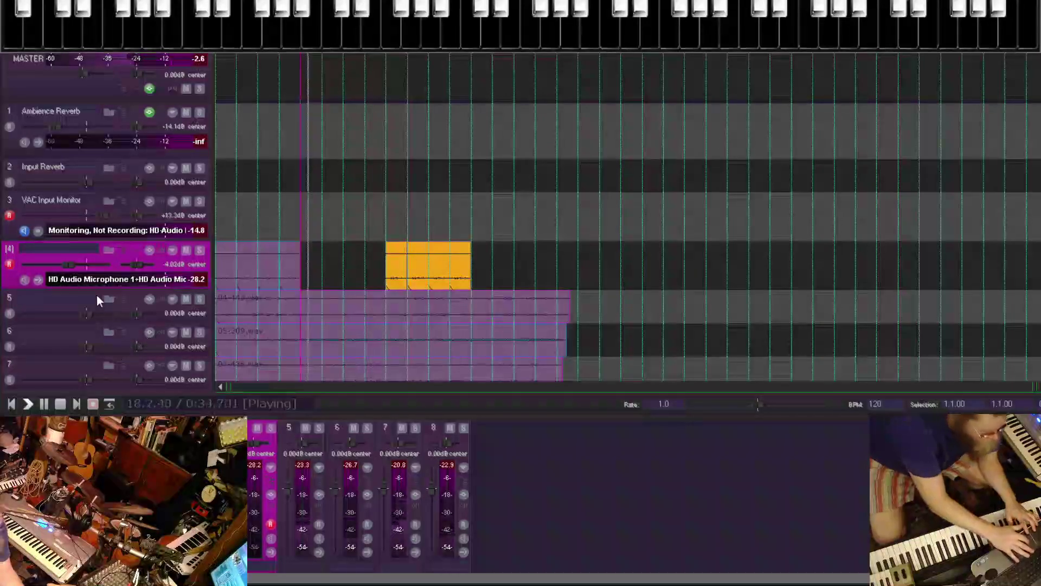
Set the volumes of track 5 to +4.35 dB, track 6 to -0.70 dB, track 7 to +0.09 dB and track 8 to +1.70 dB.
left_click_drag(83, 312, 78, 346)
scroll(388, 264, "down", 2)
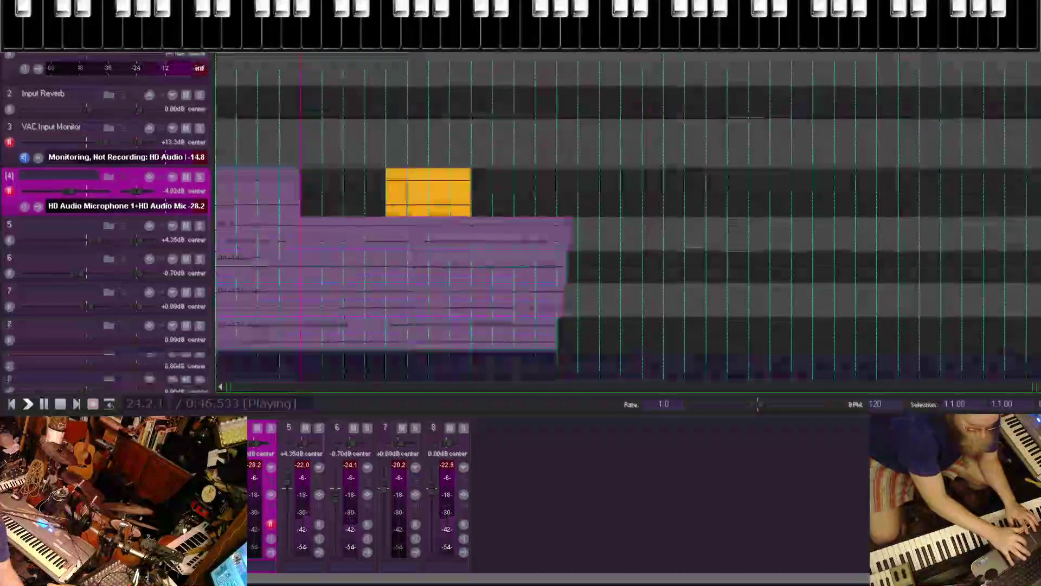
mouse_move(87, 339)
left_mouse_down()
mouse_move(51, 347)
mouse_move(87, 341)
left_mouse_up()
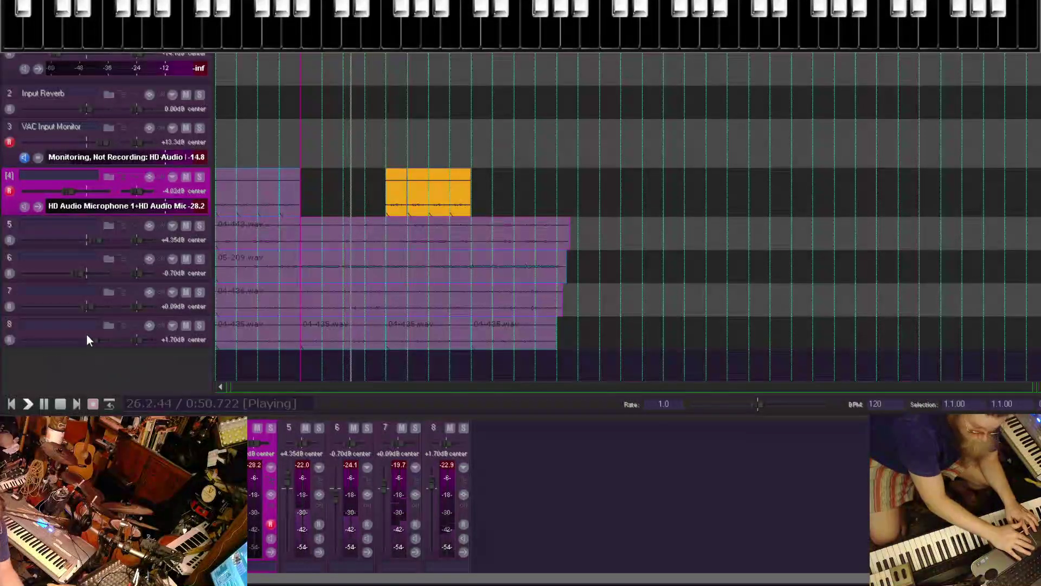
Lower track 5's volume to -0.15 dB and track 7's volume to -5.14 dB.
mouse_move(95, 239)
left_mouse_down()
mouse_move(35, 234)
mouse_move(83, 238)
left_mouse_up()
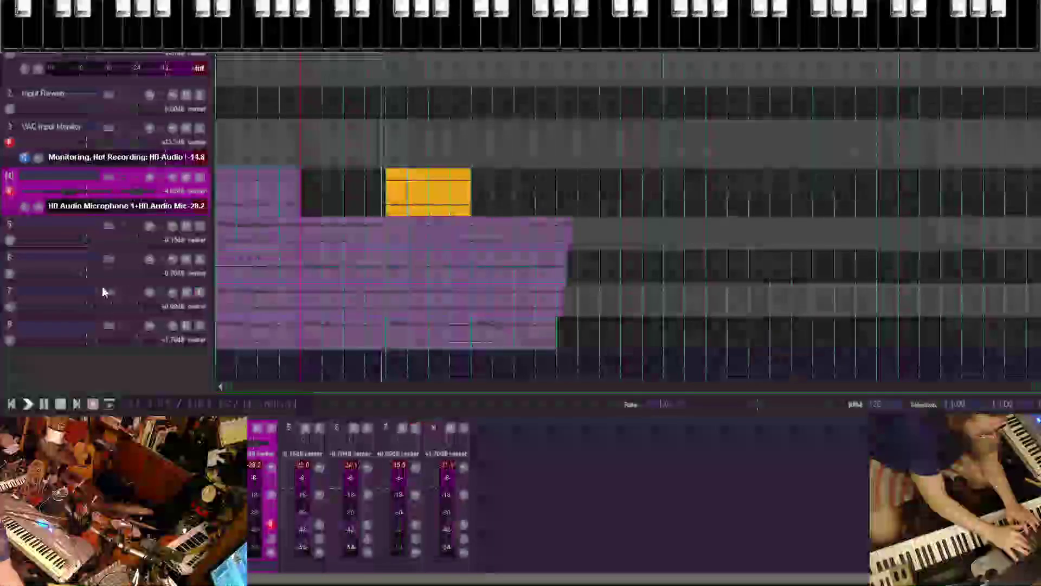
mouse_move(87, 306)
left_mouse_down()
mouse_move(60, 310)
mouse_move(69, 311)
left_mouse_up()
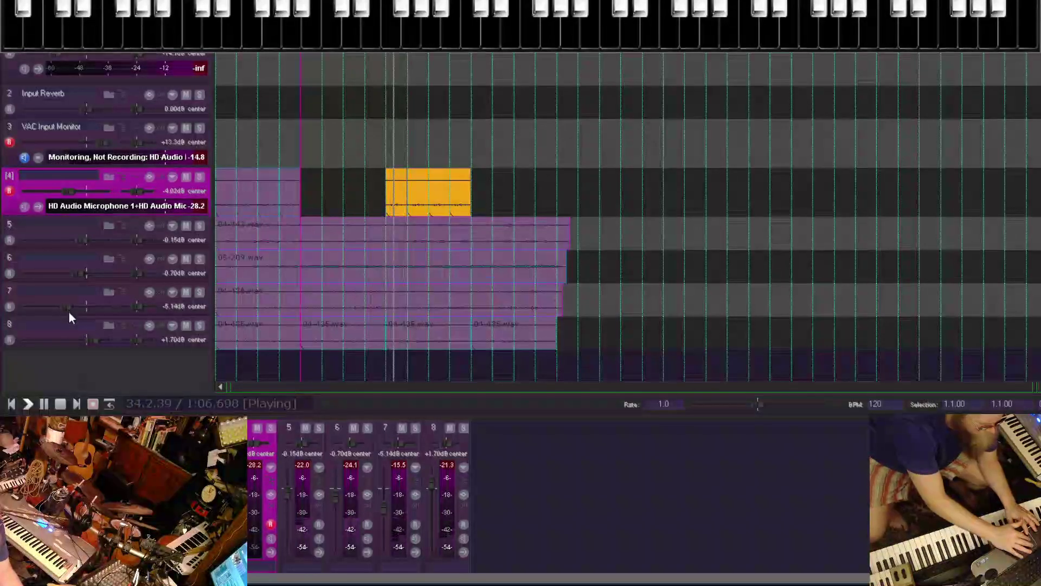
Set the first ReaComp's threshold to -25.1 dB and the second ReaComp's to -12.5 dB, and lower track 4's volume to -6.47 dB.
key("shift+f")
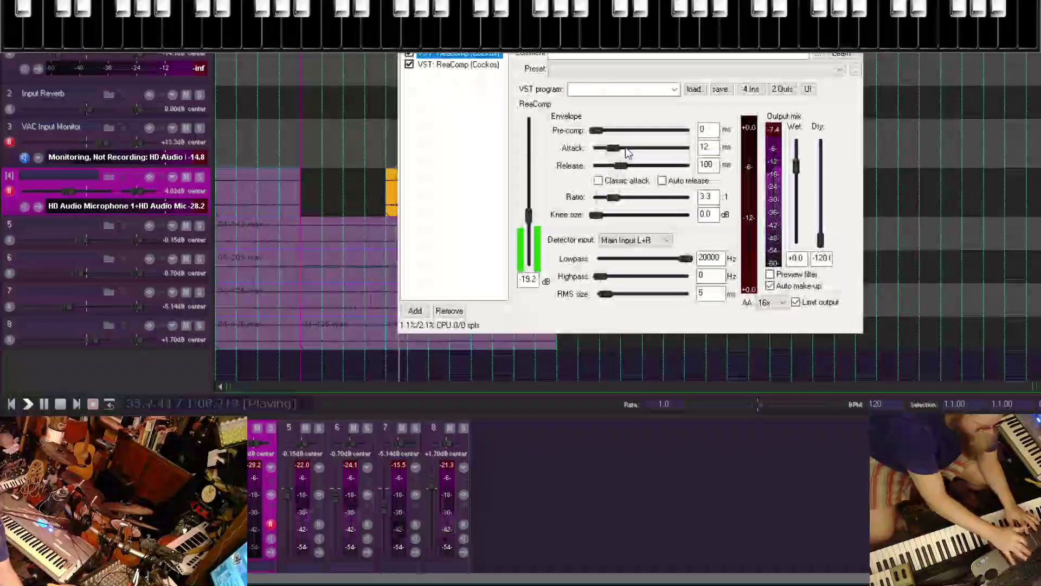
left_click_drag(524, 224, 529, 230)
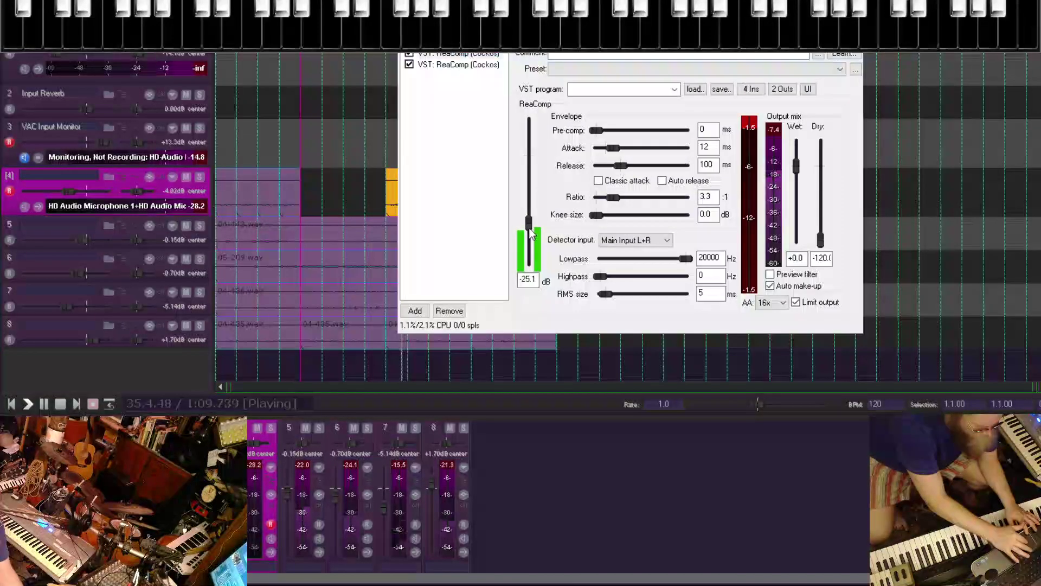
left_click(464, 68)
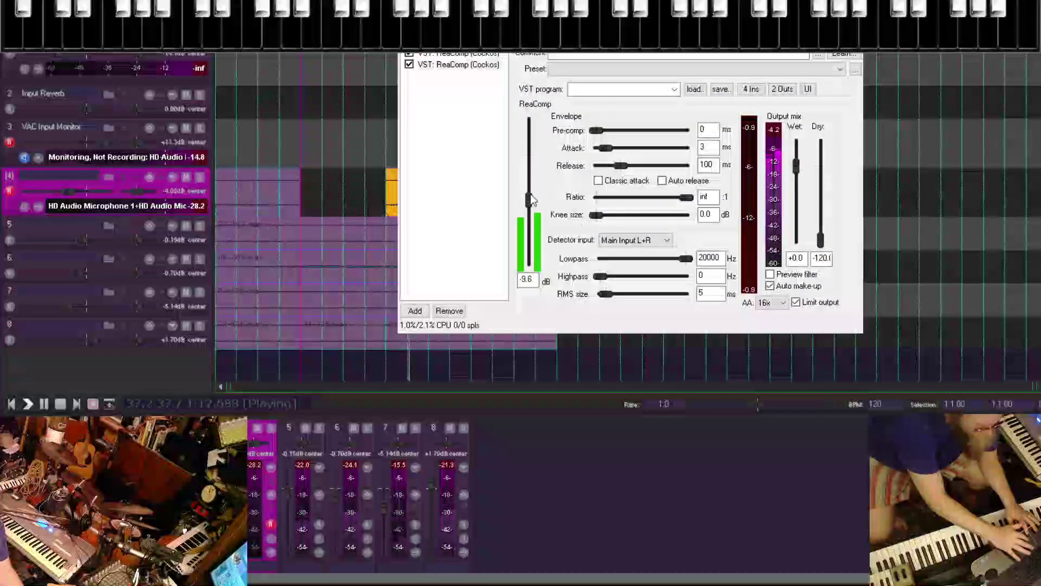
left_click_drag(532, 202, 532, 205)
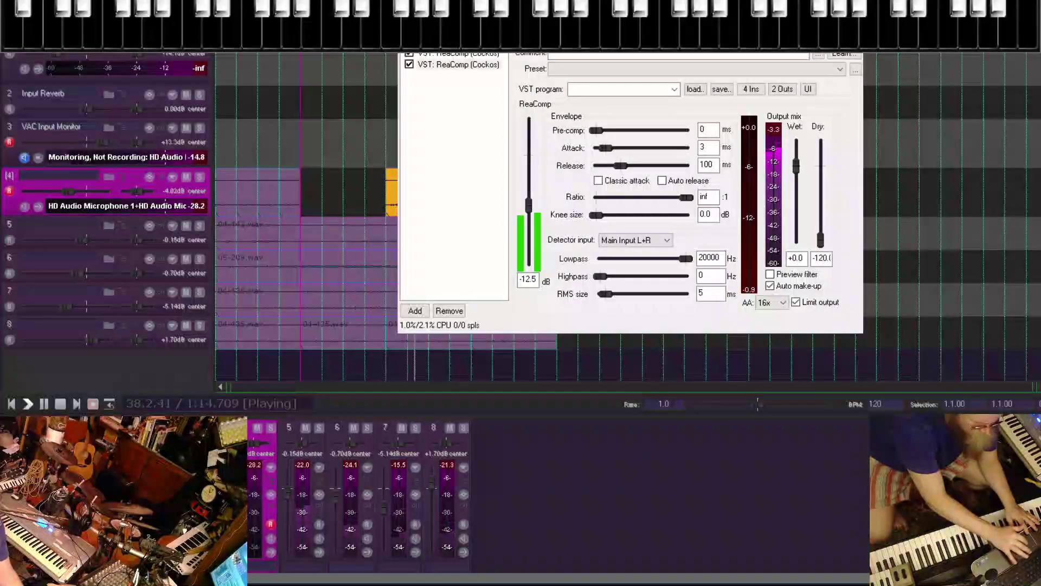
left_click(299, 277)
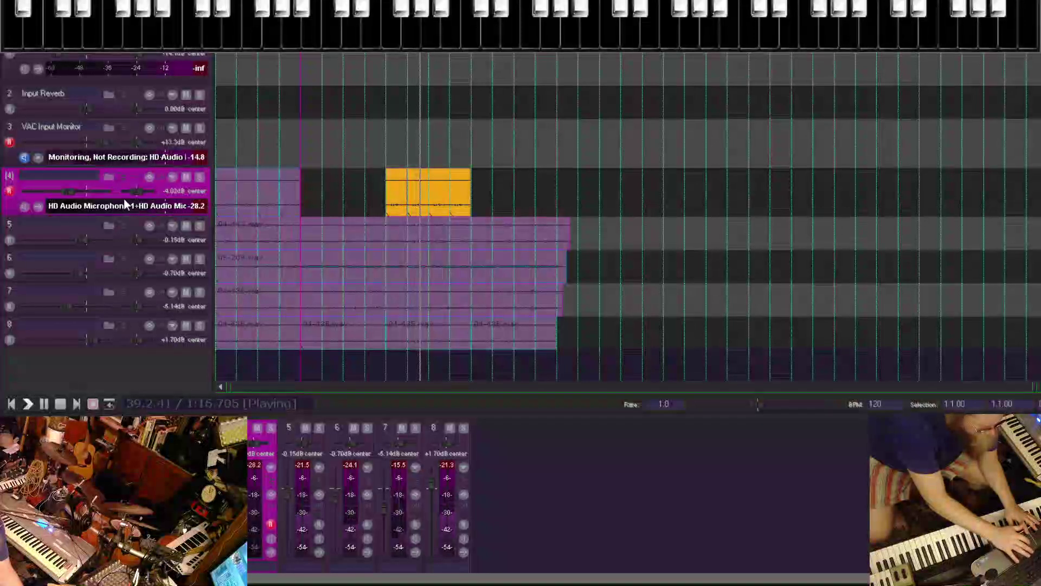
left_click_drag(72, 192, 68, 192)
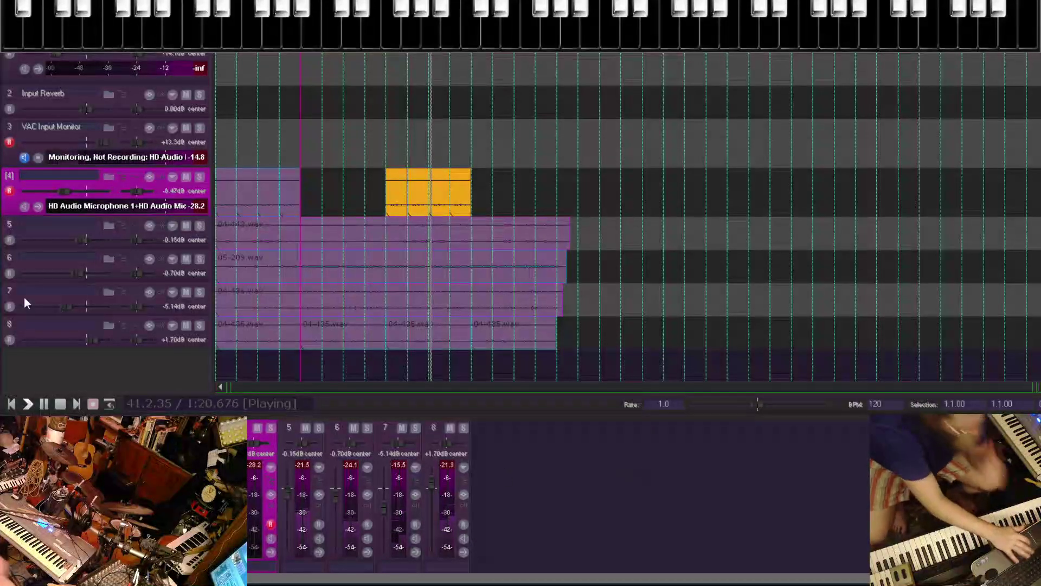
Insert a new track below track 4, arm it for recording instead of track 4, and record a 16-bar take from the song's start.
key("ctrl+t")
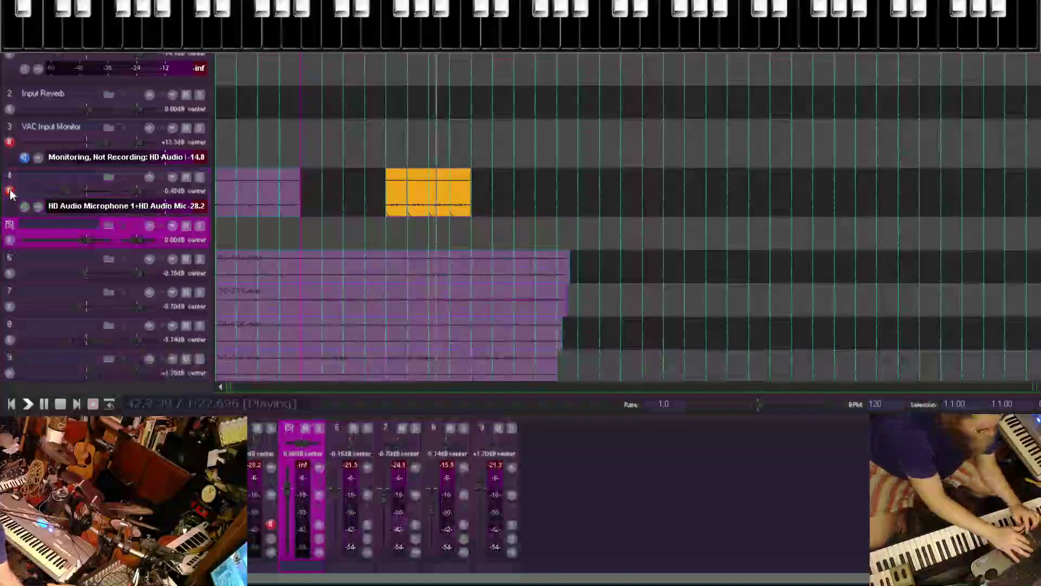
left_click(11, 233)
left_click(10, 225)
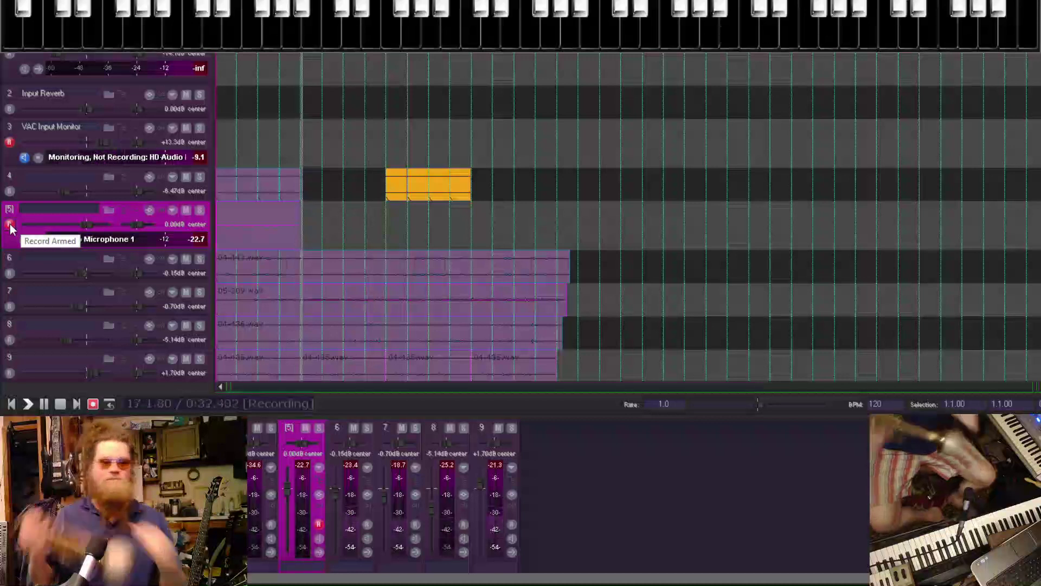
key("ctrl+r")
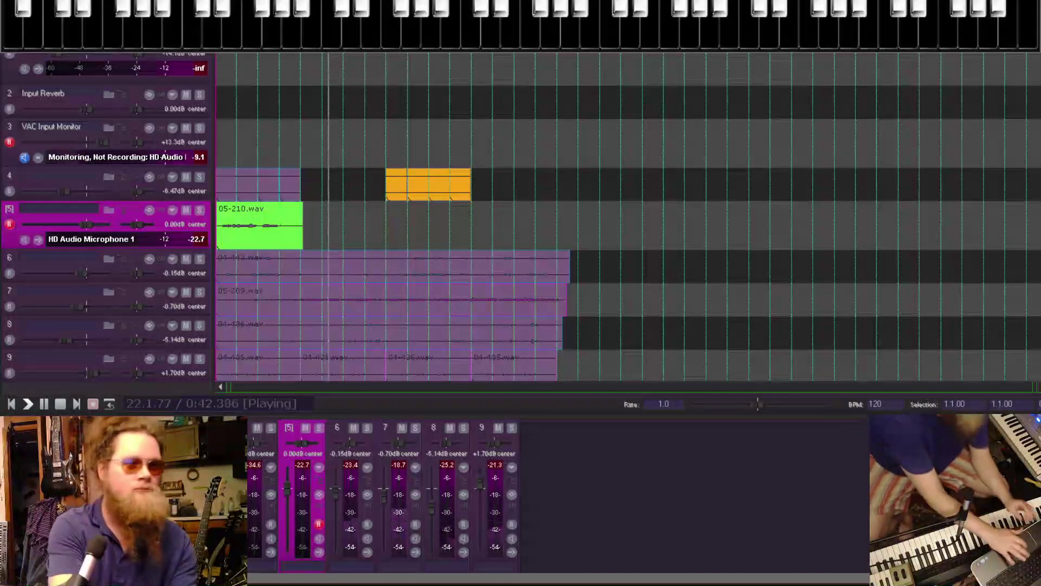
Add a send from track 5 to the Ambience Reverb track.
left_click(124, 211)
mouse_move(163, 236)
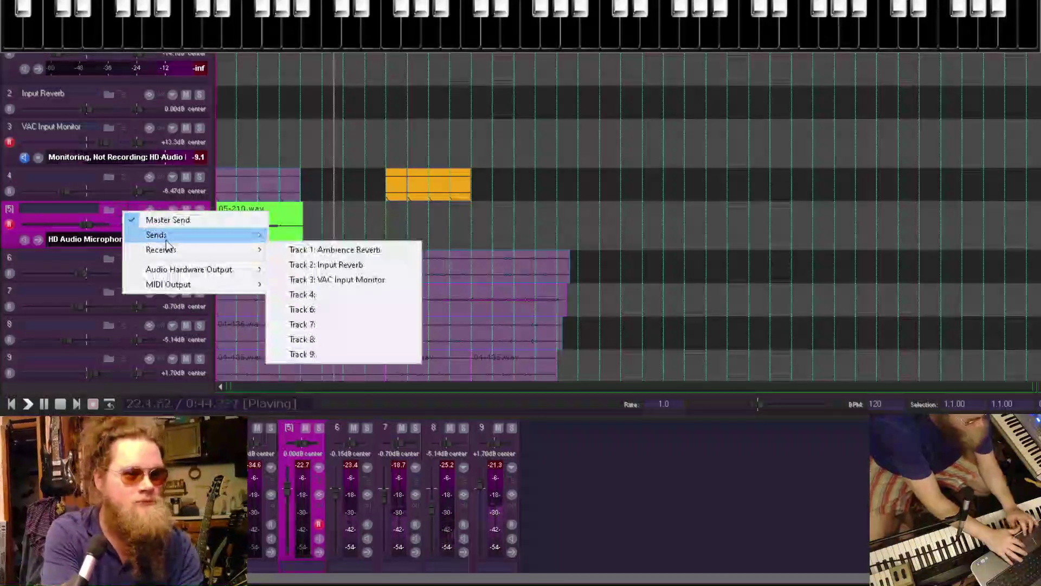
left_click(372, 254)
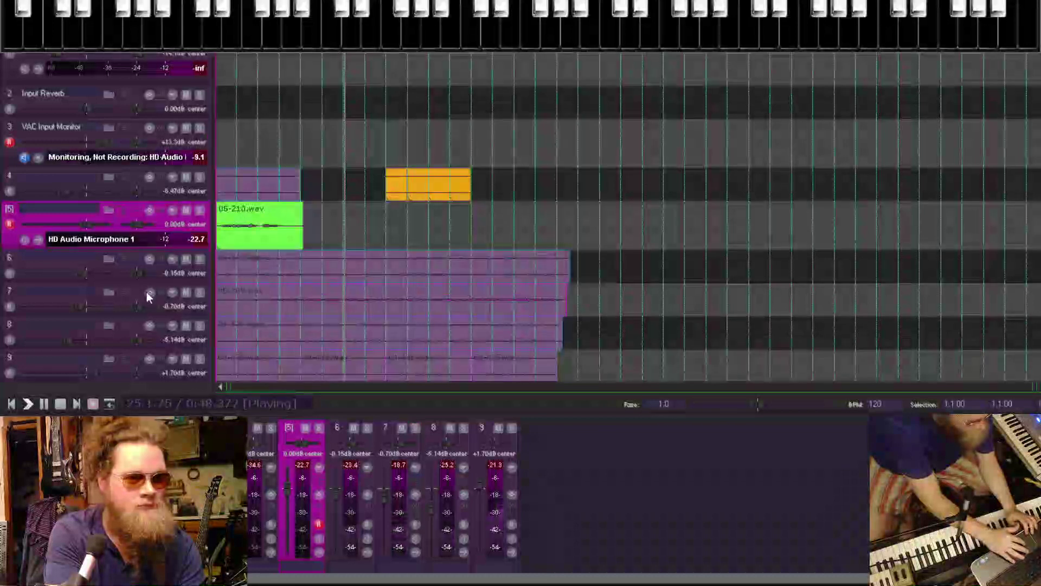
Add ReaEQ from the favourite effects to track 7 and change its first band to a HiPass filter.
left_click(149, 292)
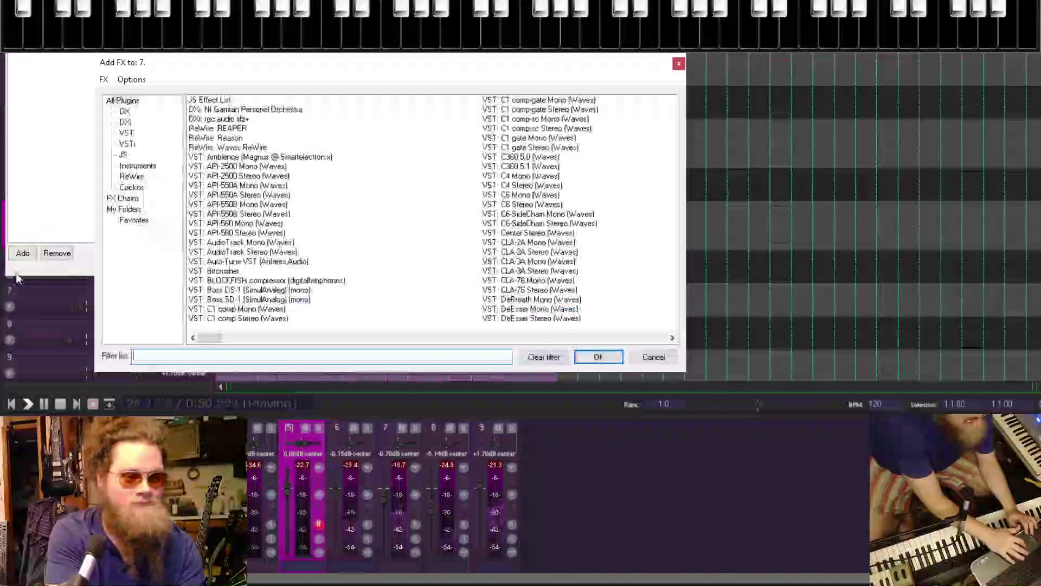
left_click(130, 222)
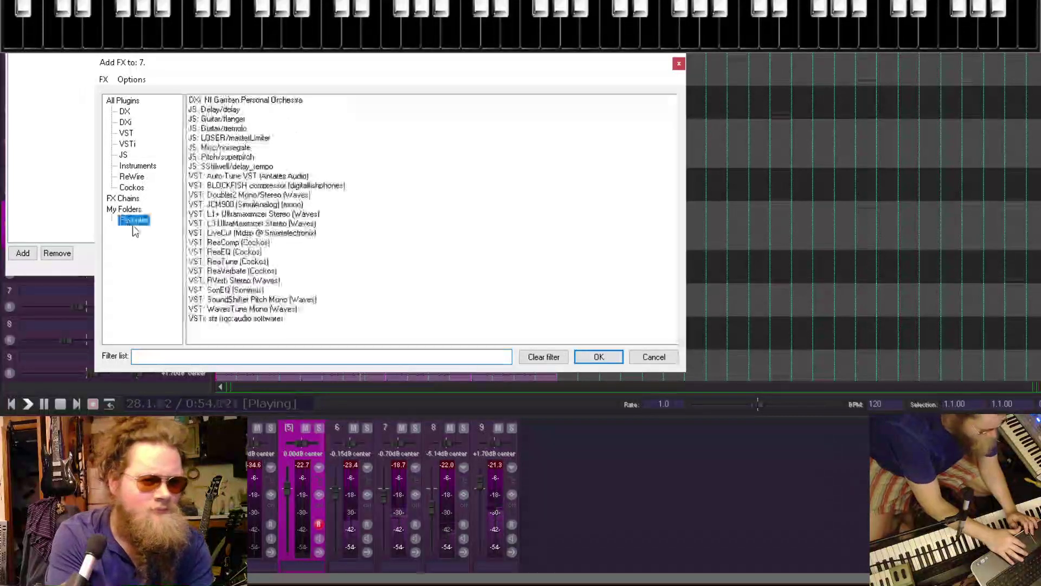
double_click(222, 253)
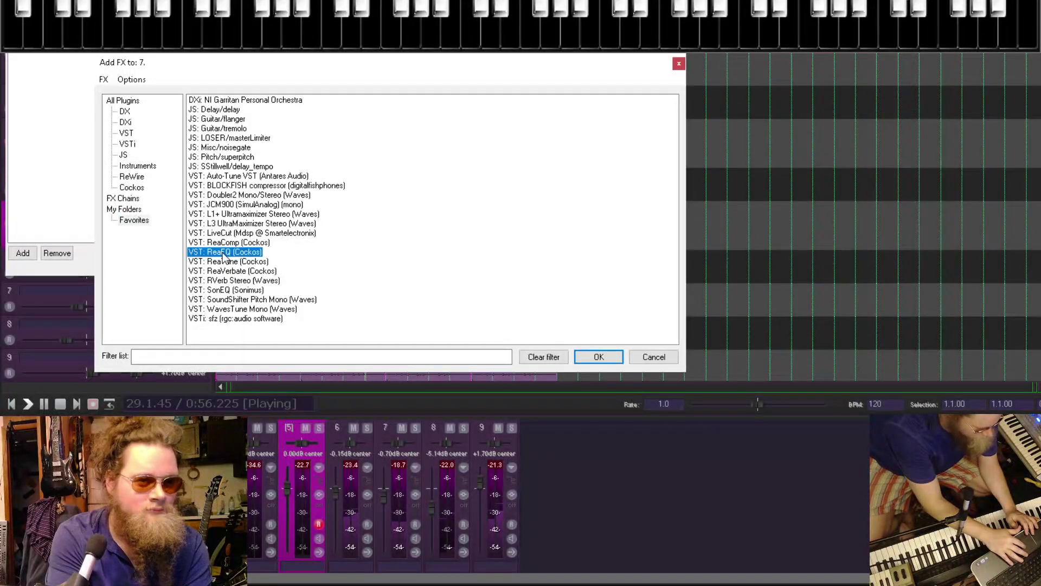
left_click(126, 174)
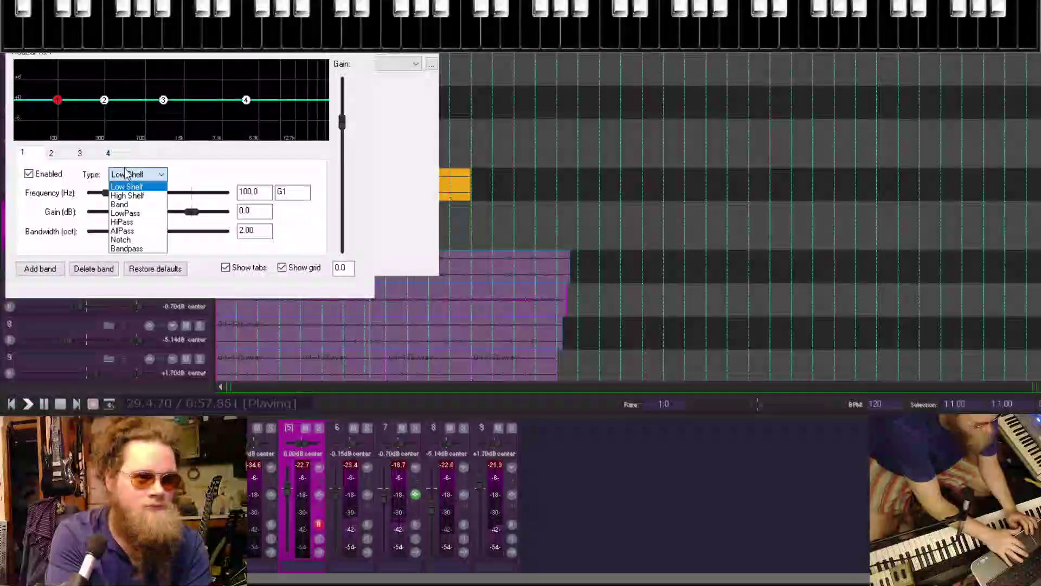
left_click(122, 221)
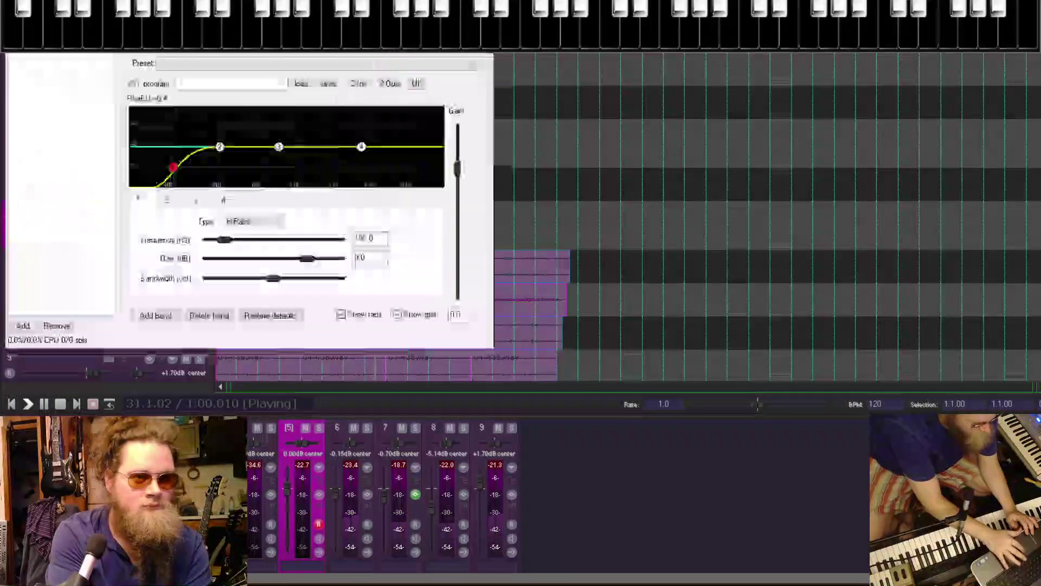
key("Escape")
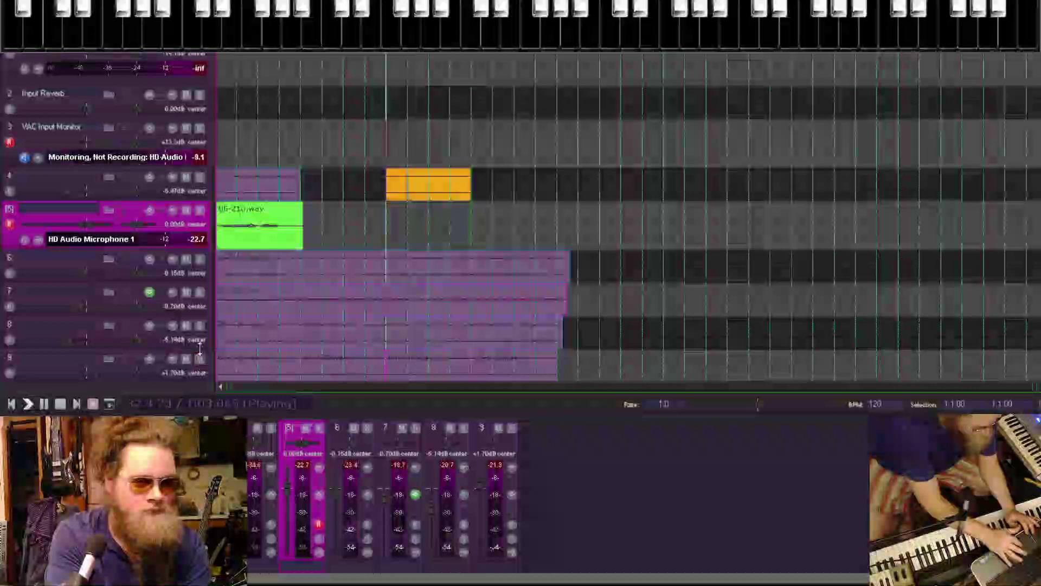
Check tracks 7 and 6 briefly in solo, and set track 7's HiPass frequency to 72.5 Hz.
left_click(199, 292)
left_click(199, 293)
left_click(199, 259)
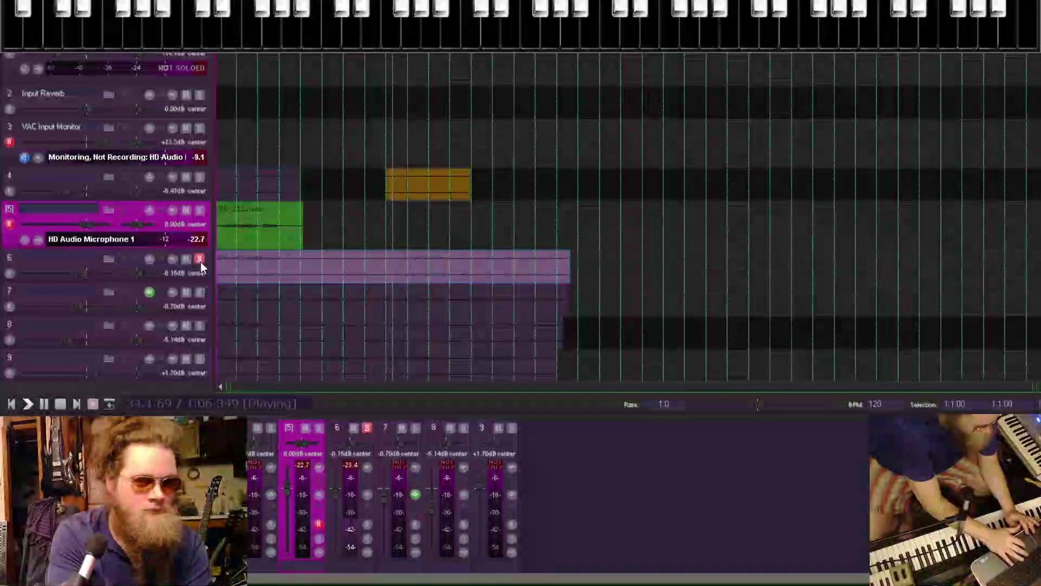
left_click(201, 262)
left_click(150, 259)
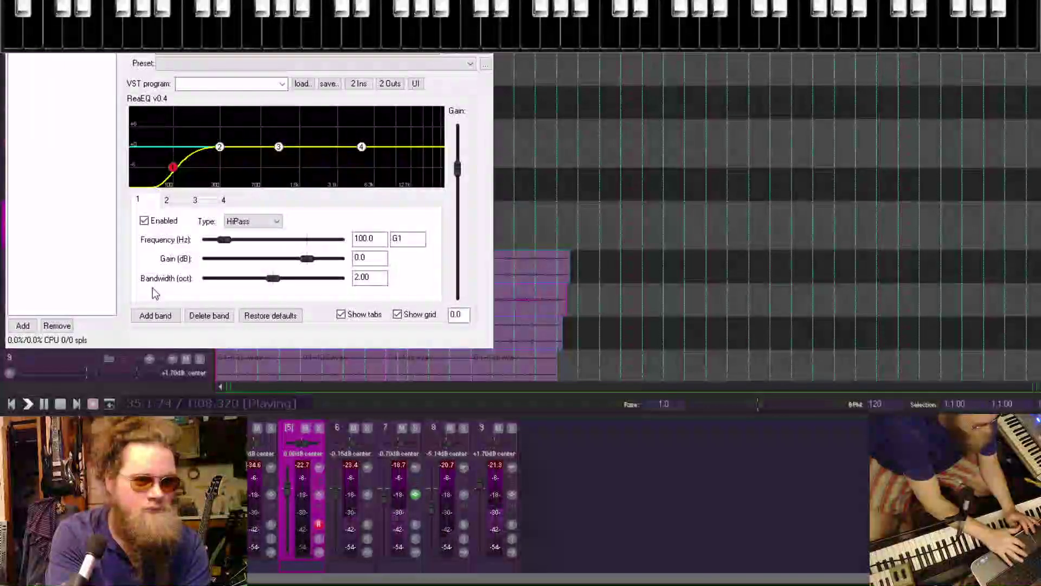
left_click_drag(166, 170, 163, 167)
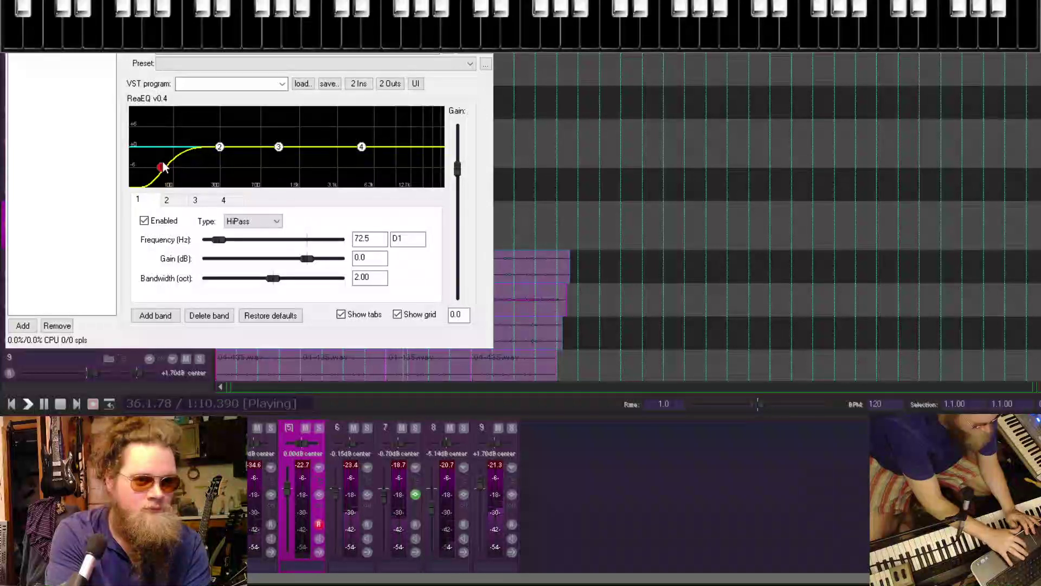
key("Escape")
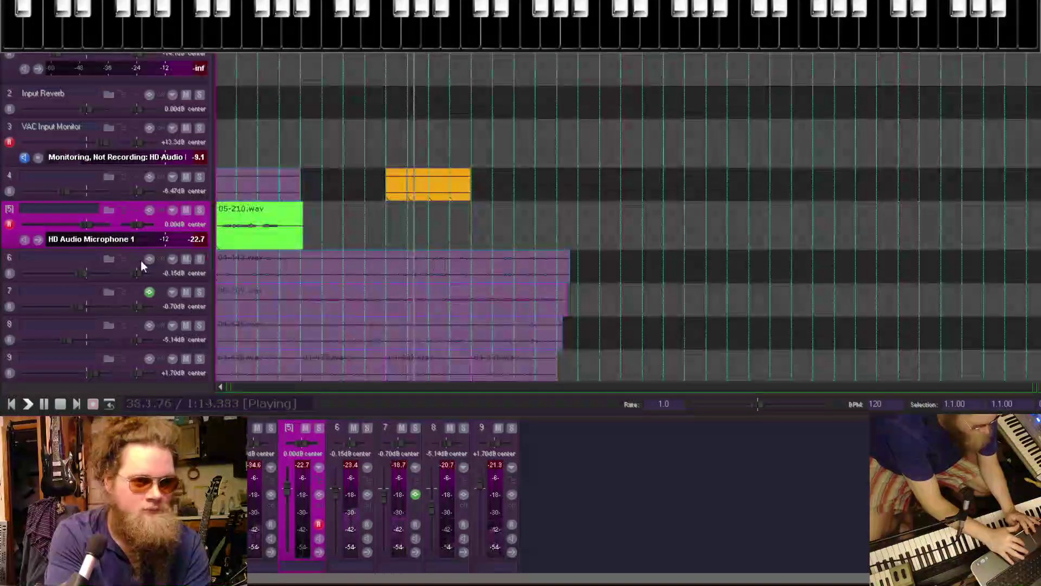
Add ReaEQ to track 6 and make its first band a HiPass filter at about 1152.8 Hz.
left_click(149, 259)
key("Return")
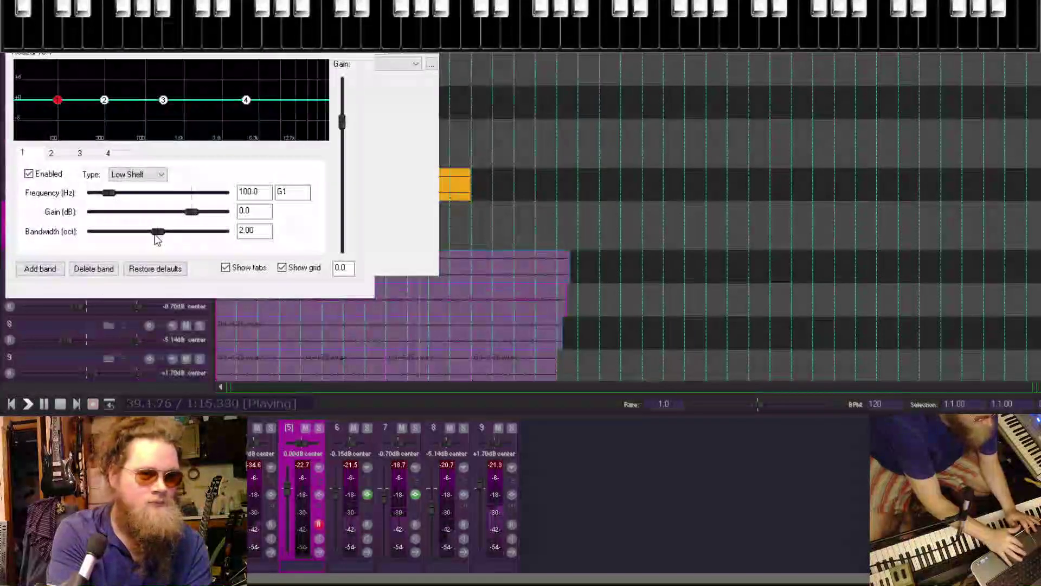
left_click(138, 174)
left_click(134, 226)
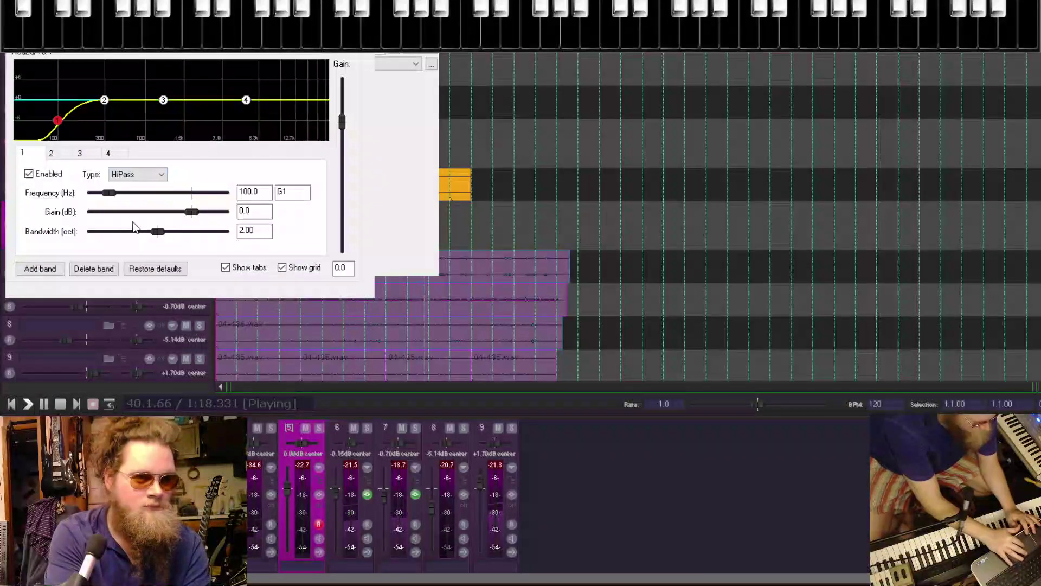
left_click_drag(61, 123, 175, 136)
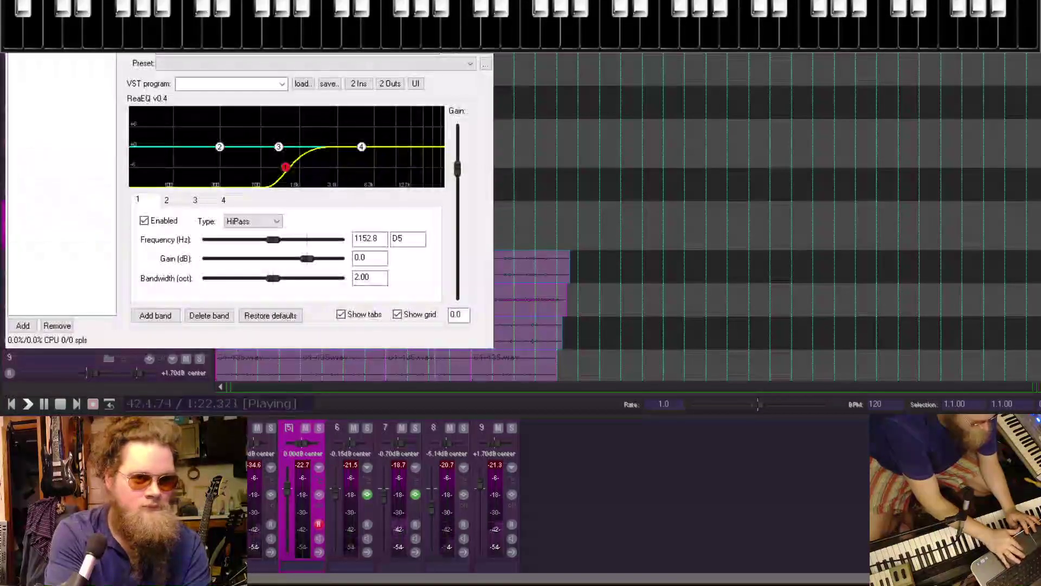
left_click(486, 44)
Set track 6 to +0.49 dB and pan it 60% right, pan track 8 56% left and track 9 60% right.
left_click_drag(78, 273, 150, 273)
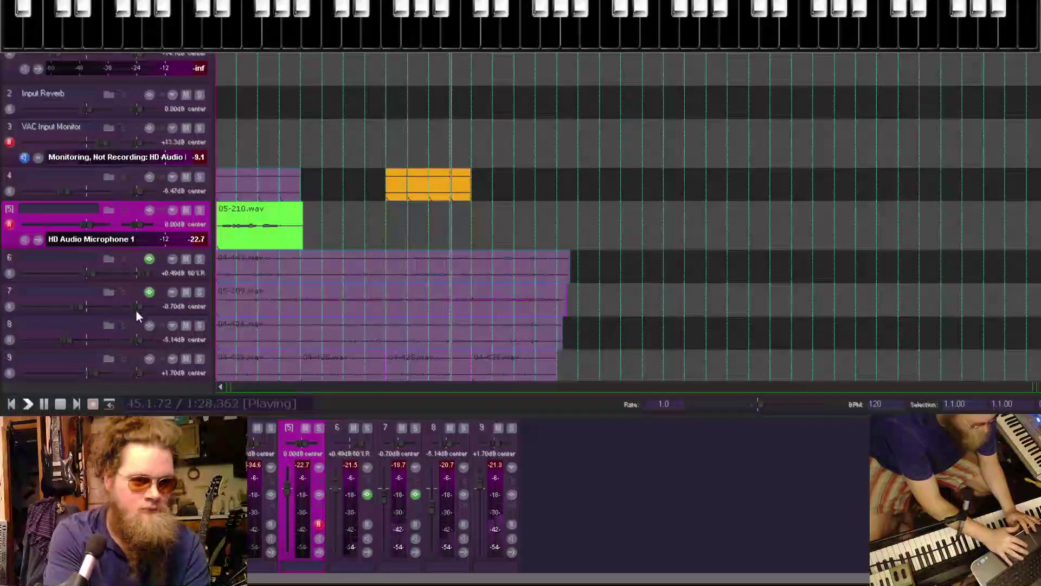
left_click_drag(135, 340, 128, 338)
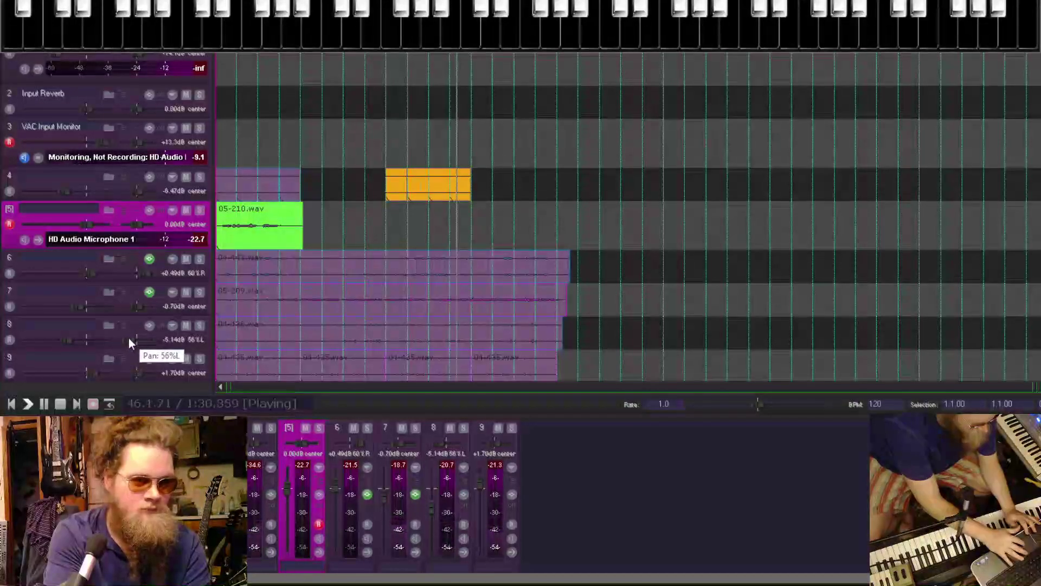
left_click_drag(132, 376, 144, 374)
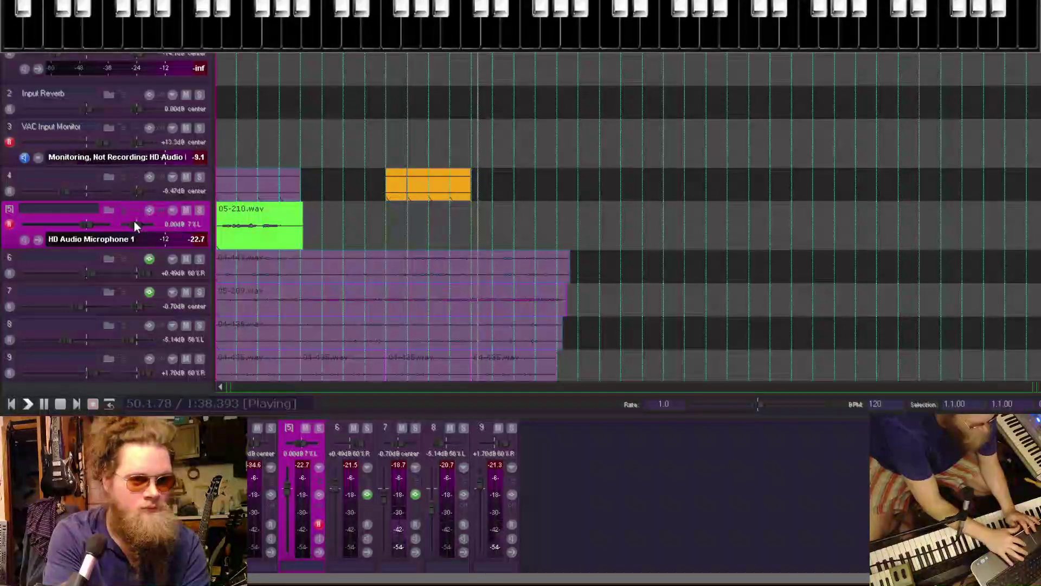
Pan track 5 7% left and lower track 7's volume to -2.47 dB.
left_click_drag(134, 222, 135, 228)
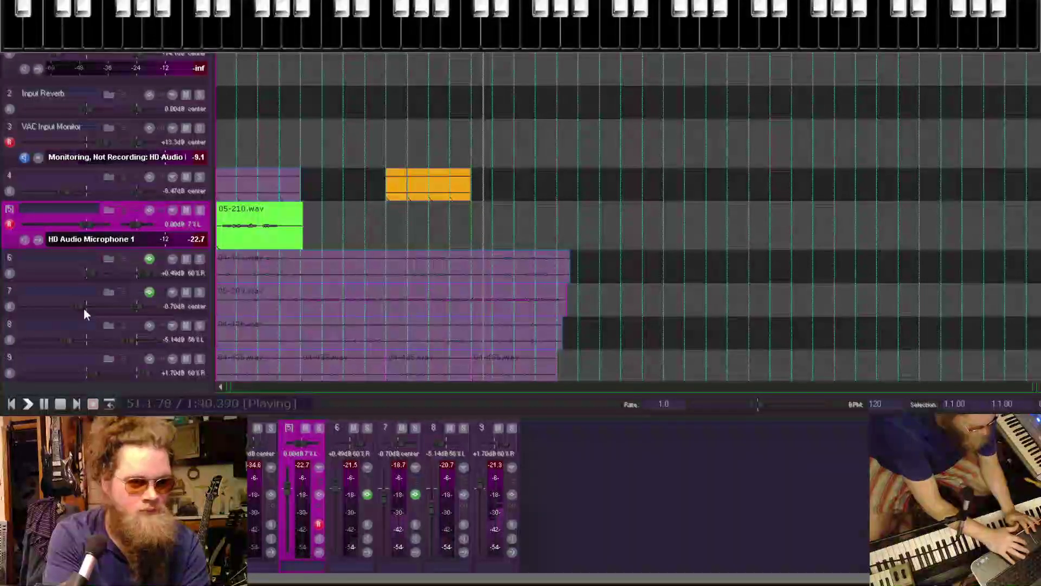
left_click_drag(84, 308, 68, 308)
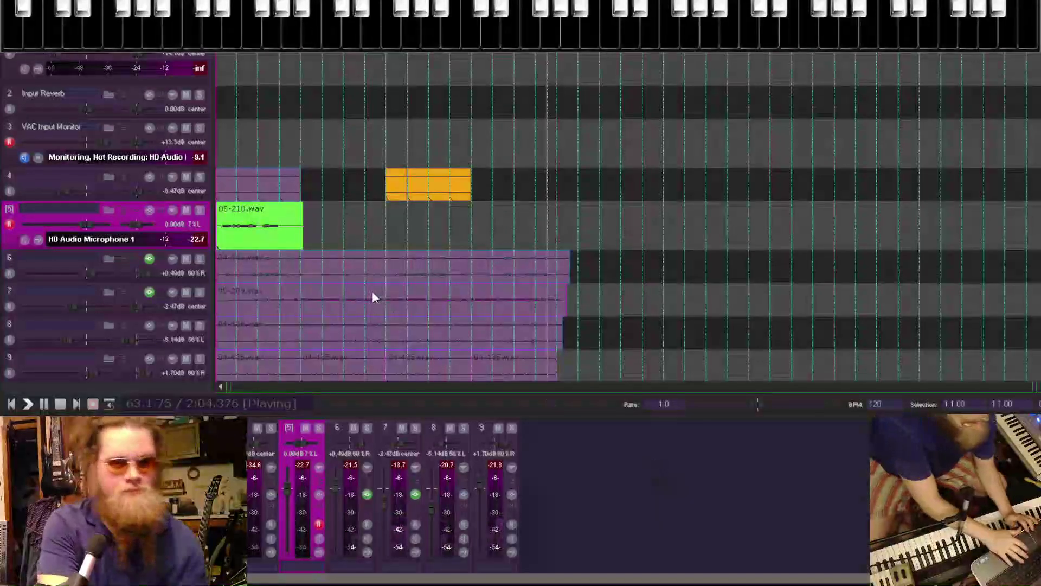
Stop playback and save the project as "2021-05-23 4", creating a project subdirectory and moving all media into it.
key("space")
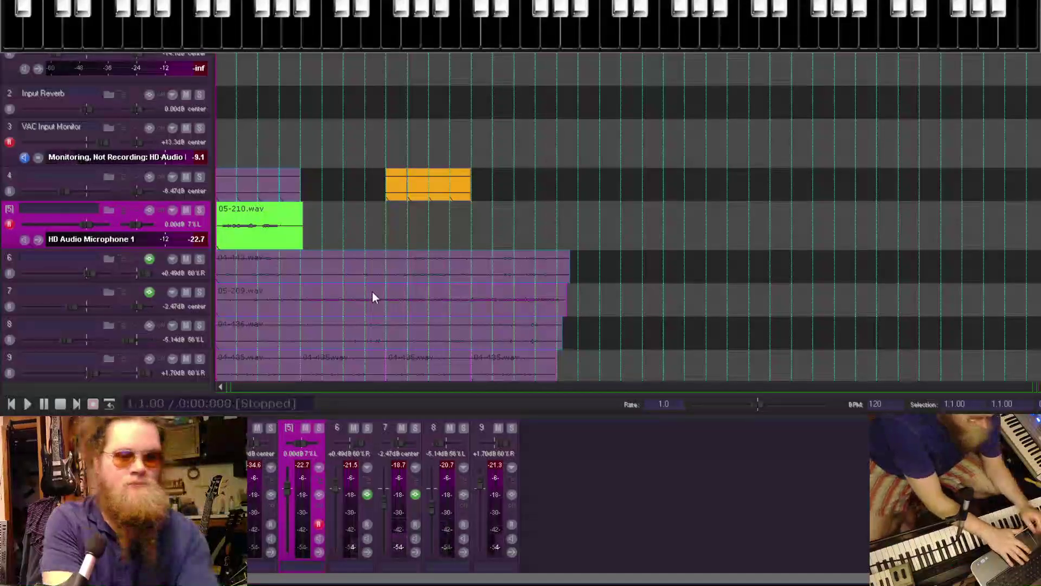
key("ctrl+alt+s")
type("2021")
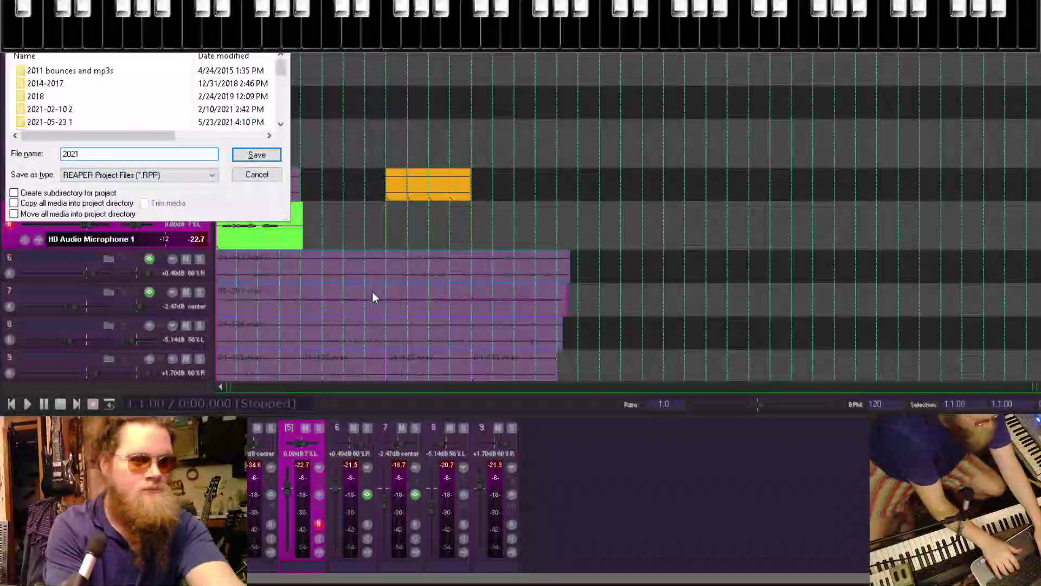
type("-05-23 4")
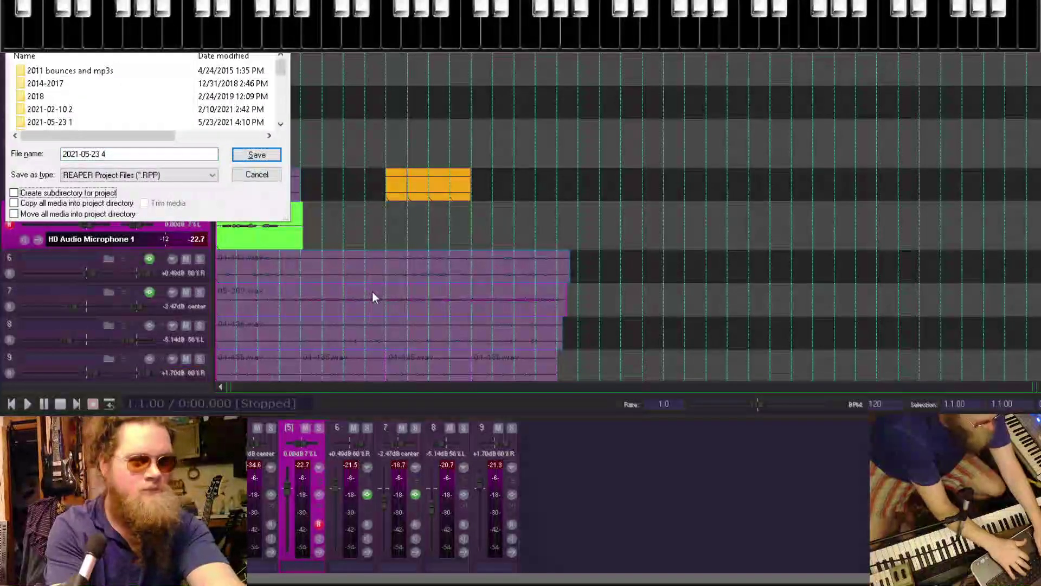
key("space")
key("Tab")
key("Tab")
key("space")
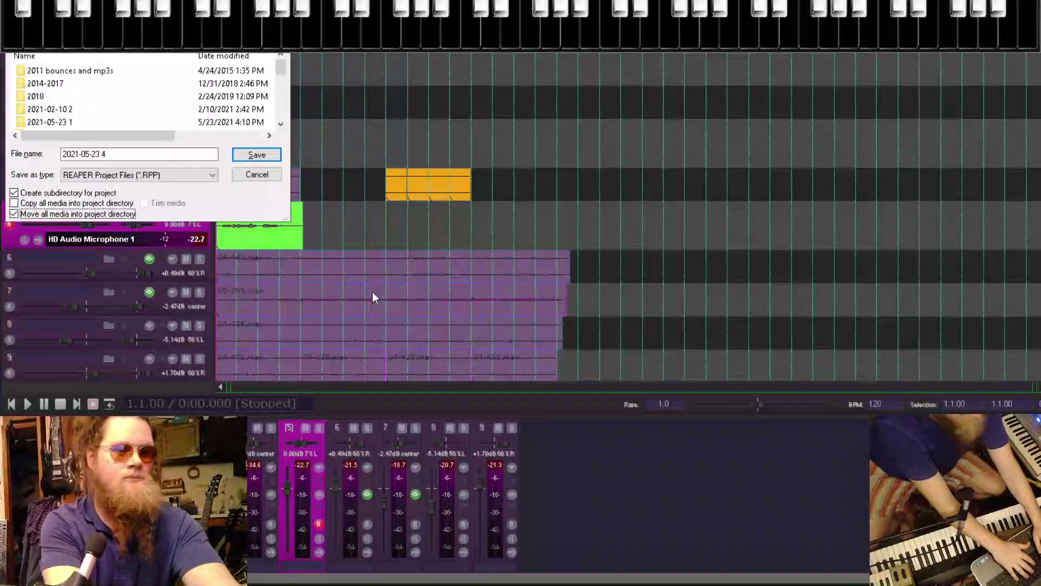
key("Return")
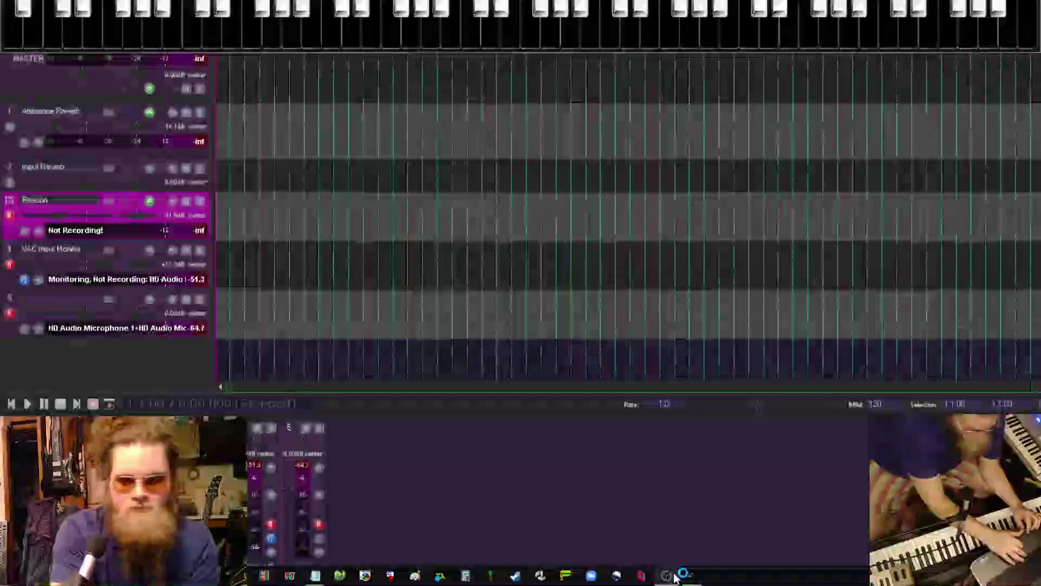
Dismiss Reason's control surface error and record a guitar take of about 52 seconds on track 5.
mouse_move(675, 579)
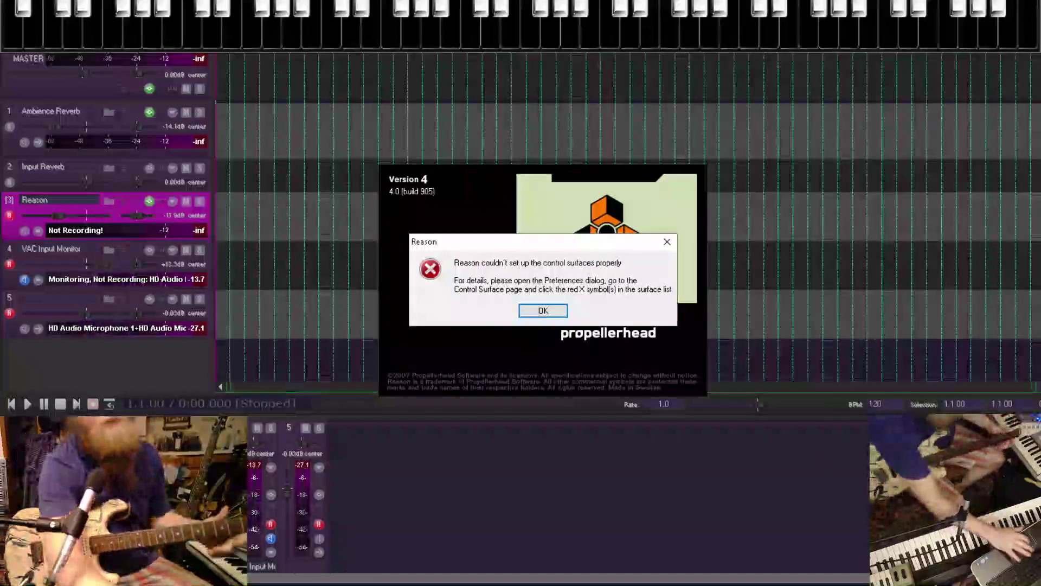
left_click(538, 316)
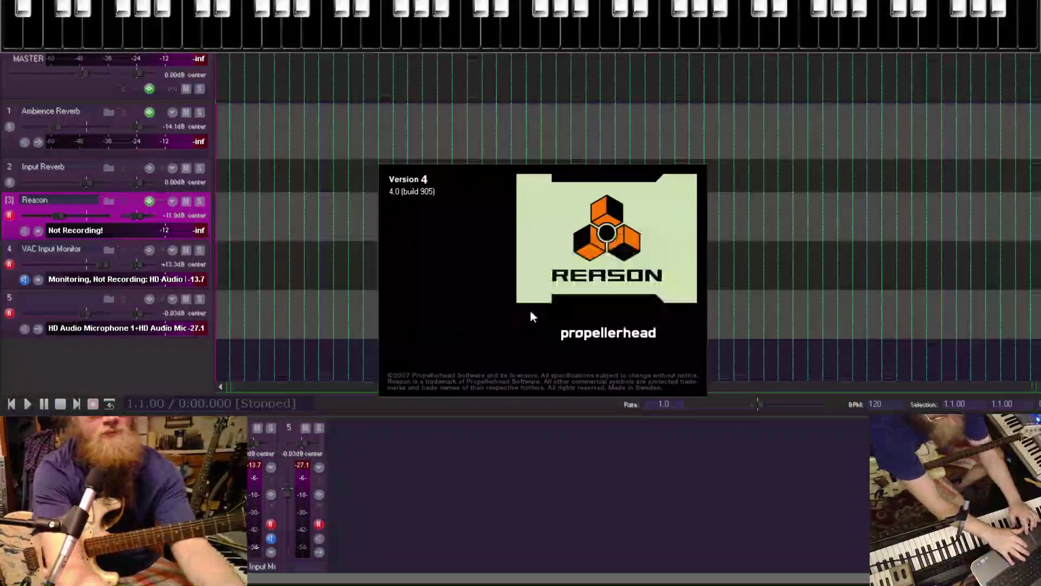
key("ctrl+r")
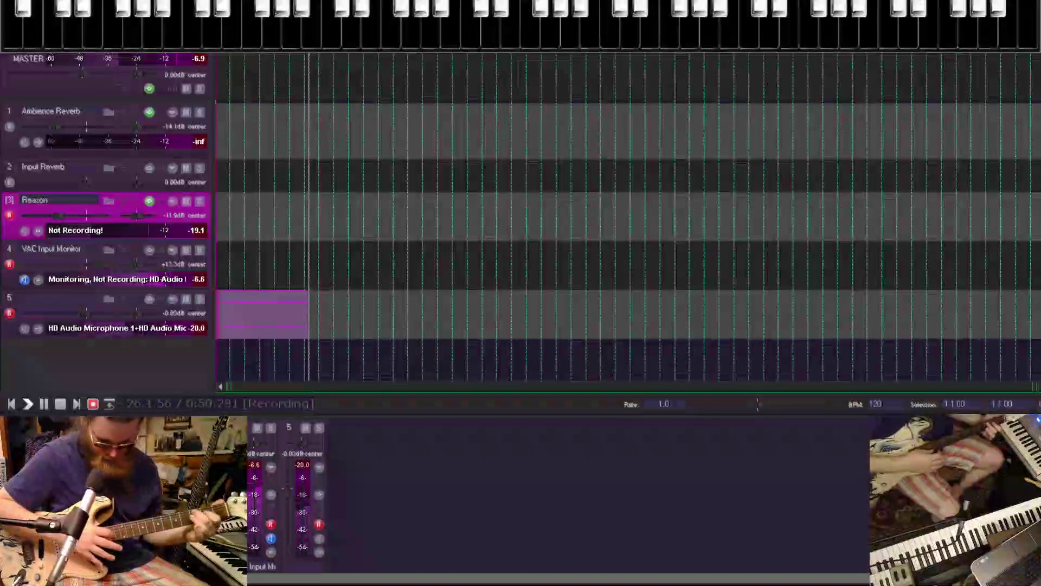
key("space")
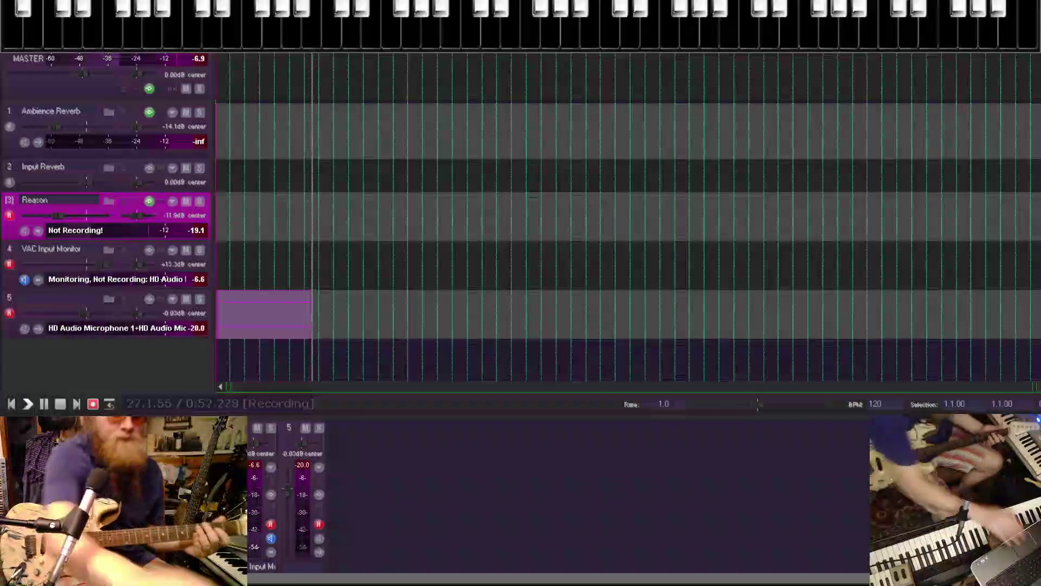
Move the recorded take from track 5 to the start of a new track below it.
scroll(469, 187, "up", 3)
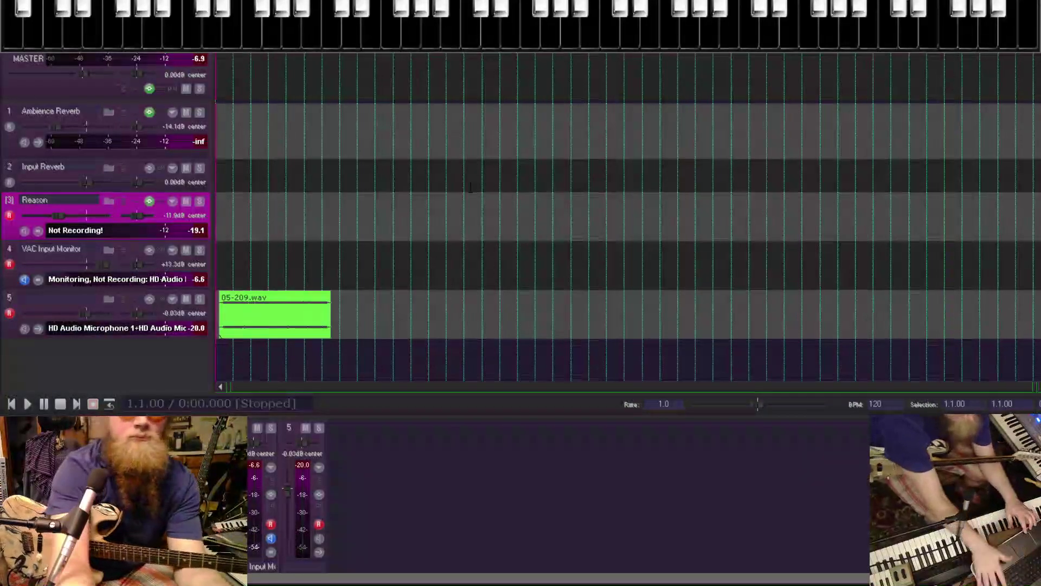
scroll(469, 187, "up", 3)
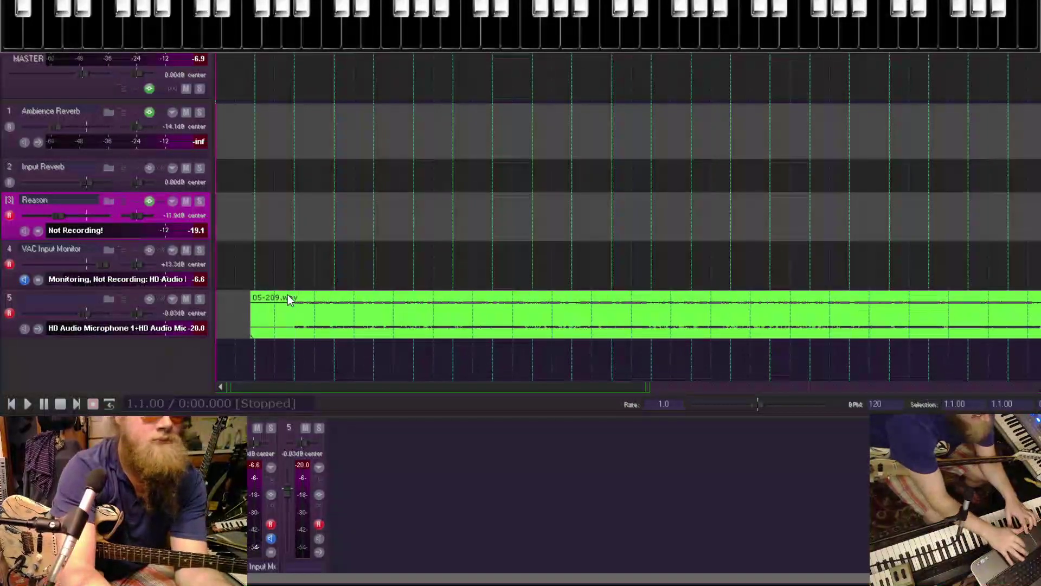
left_click(271, 305)
left_click_drag(251, 312, 233, 369)
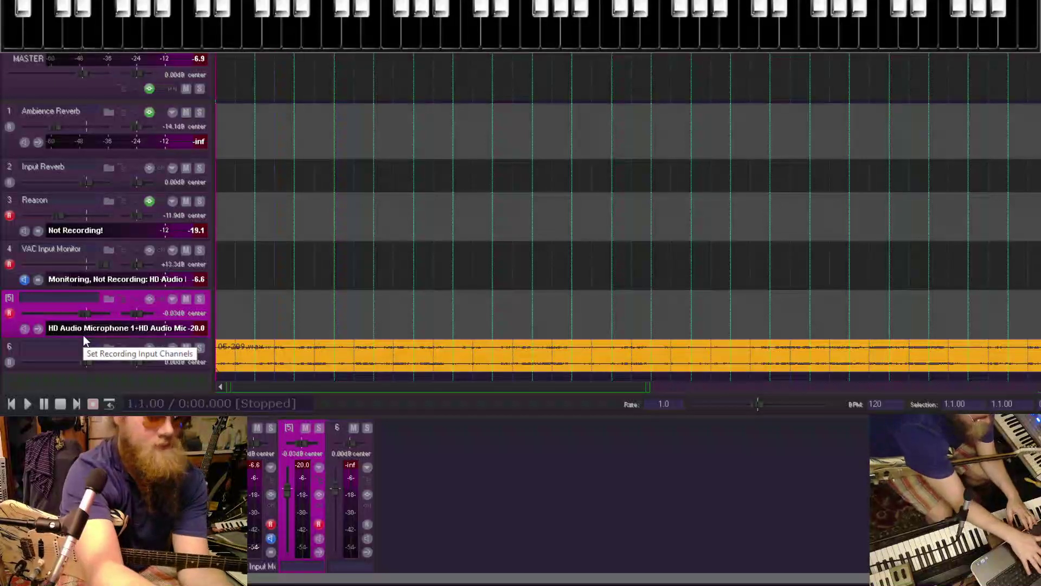
Record a second guitar take on track 5 over the first, and trim both takes back to the same bar line.
key("ctrl+r")
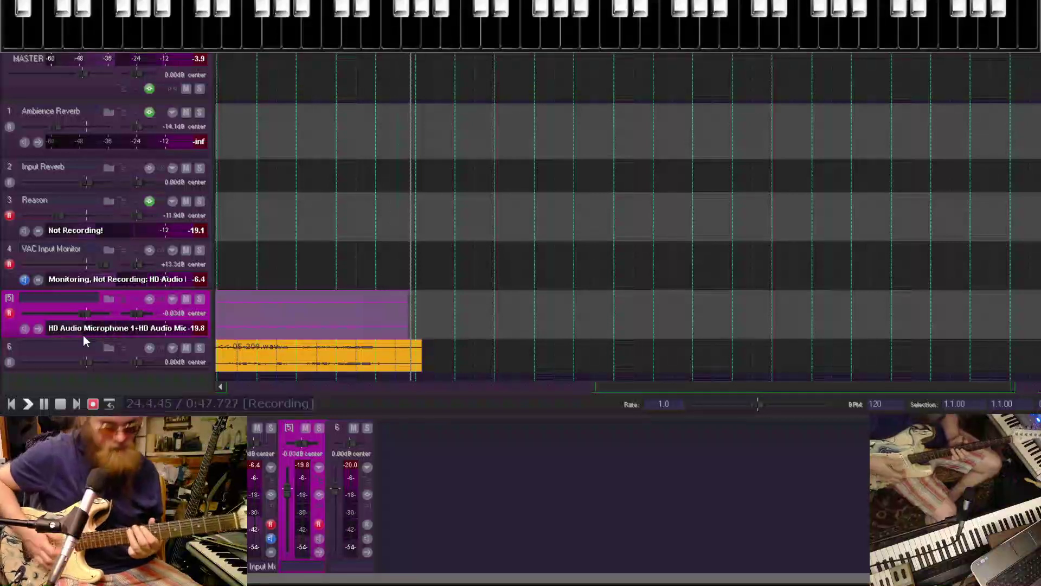
key("space")
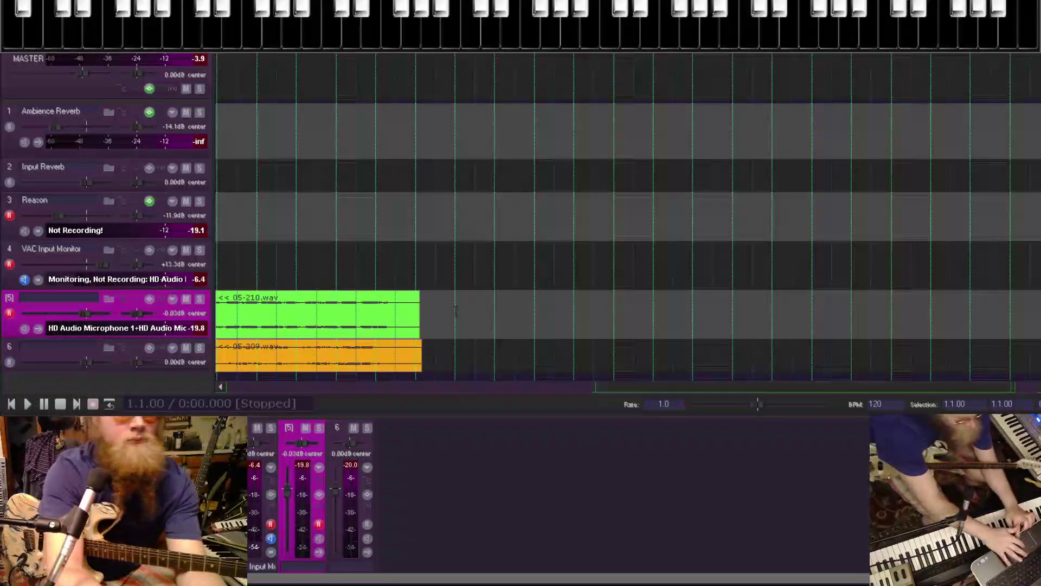
left_click_drag(420, 357, 415, 332)
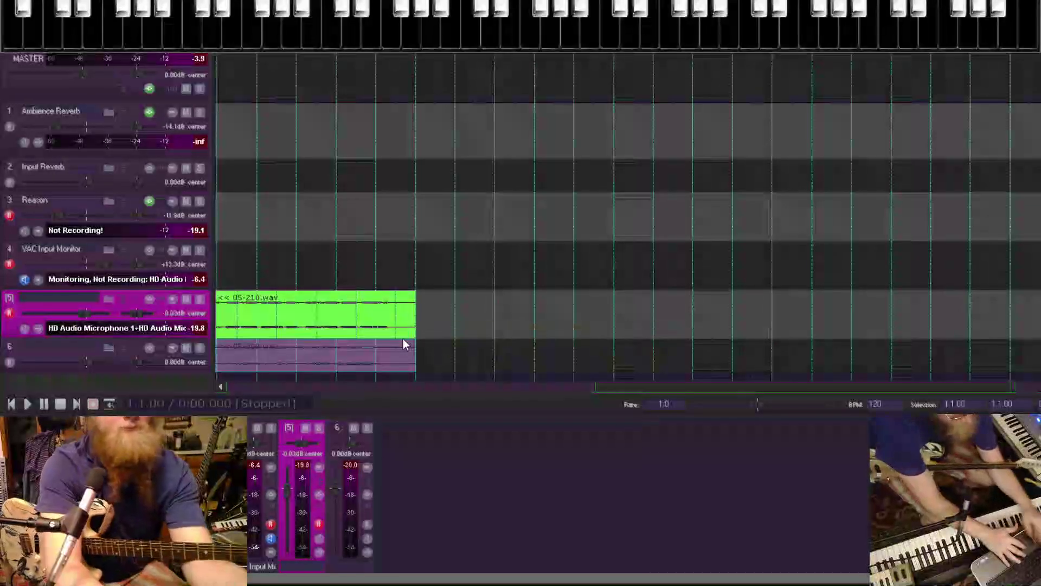
Repeat the takes on tracks 5 and 6 end to end until each track holds four copies, ending at bar 97.
left_click(361, 369, "ctrl")
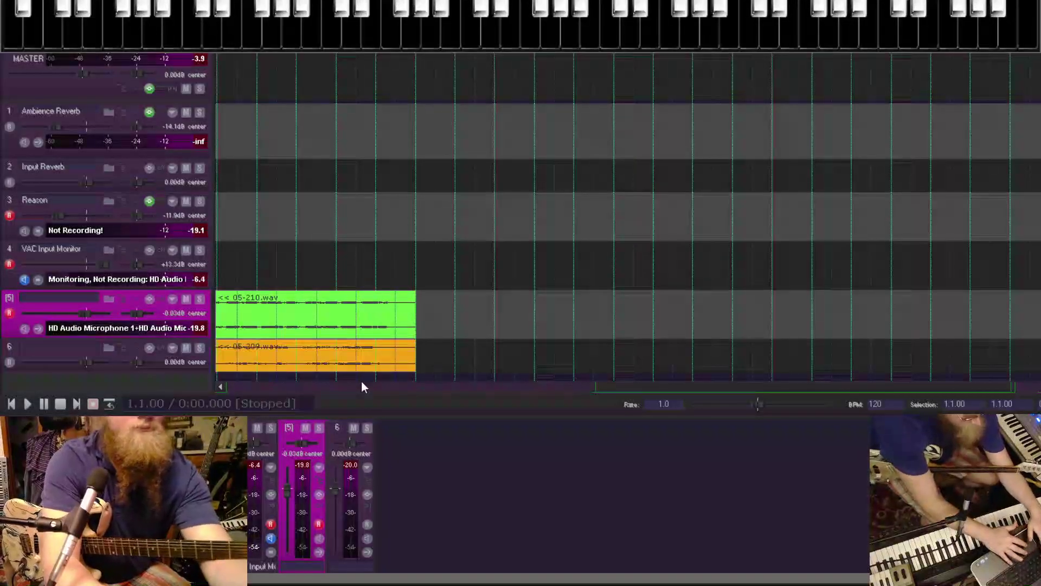
left_click(420, 311, "ctrl")
left_click(418, 311)
scroll(419, 311, "up", 3)
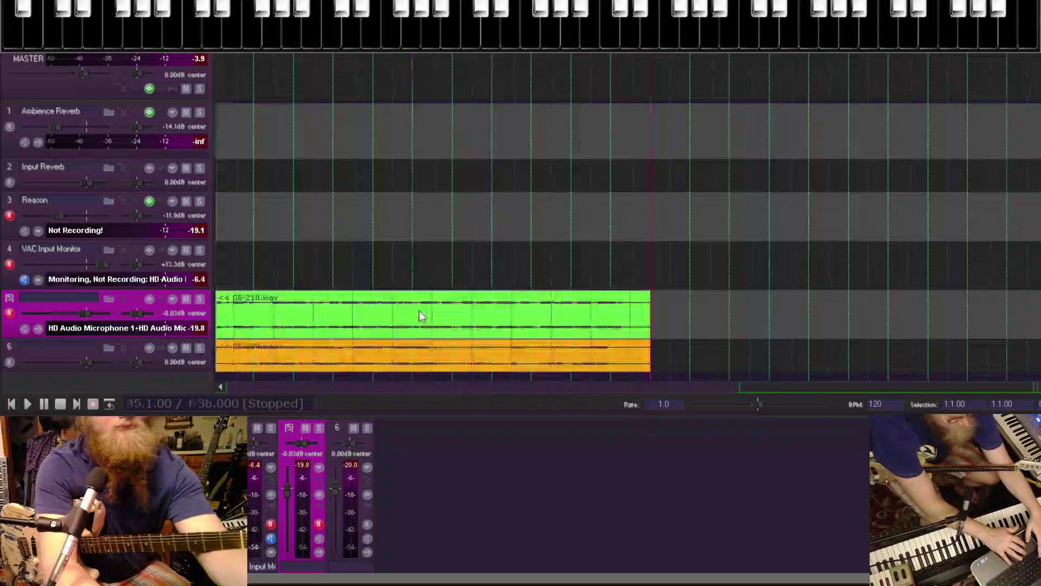
key("Home")
scroll(419, 311, "down", 4)
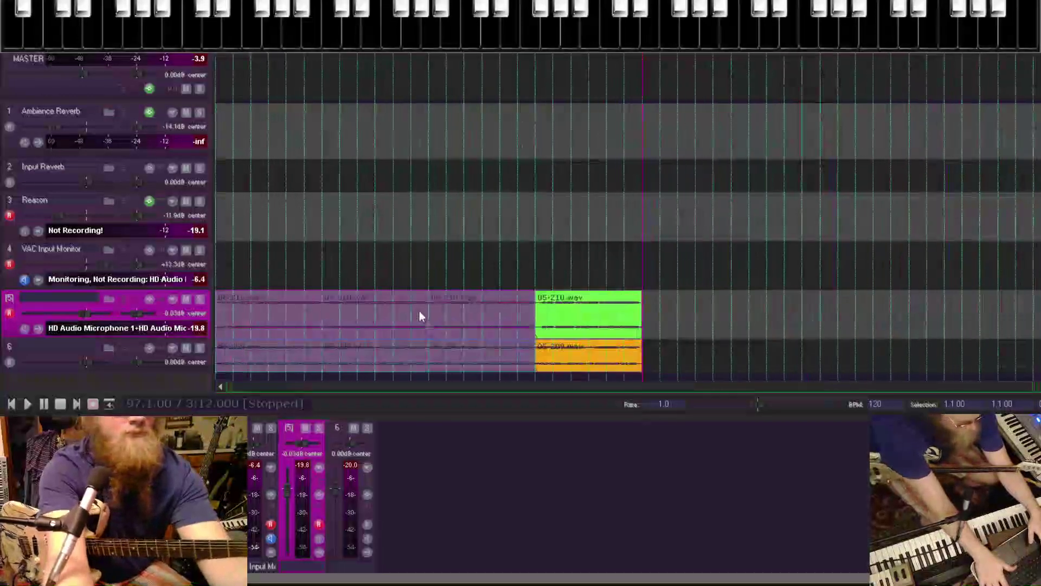
Insert a new track below track 5 and move track 5's four looped items down onto it.
key("ctrl+t")
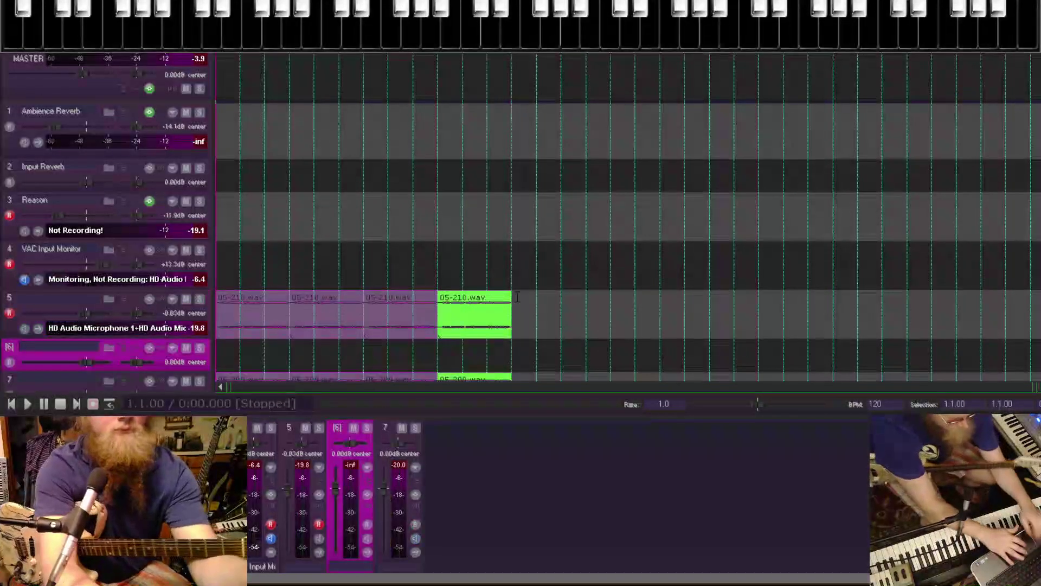
left_click(250, 327)
left_click_drag(251, 328, 244, 341)
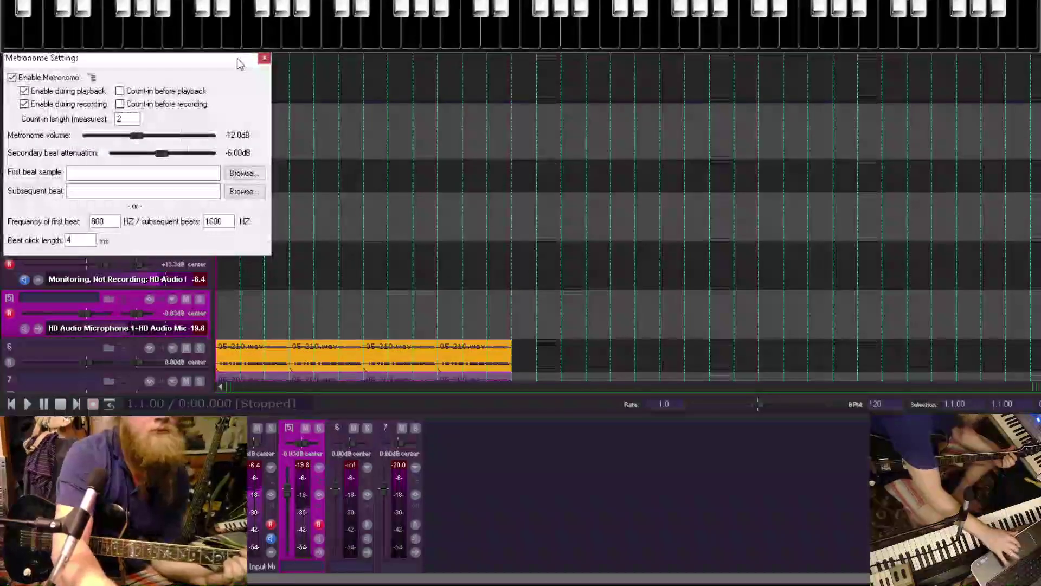
Record a guitar take on track 5 over the loops, from bar 23 to about bar 49.
left_click(263, 294)
scroll(273, 295, "up", 1)
scroll(274, 295, "up", 1)
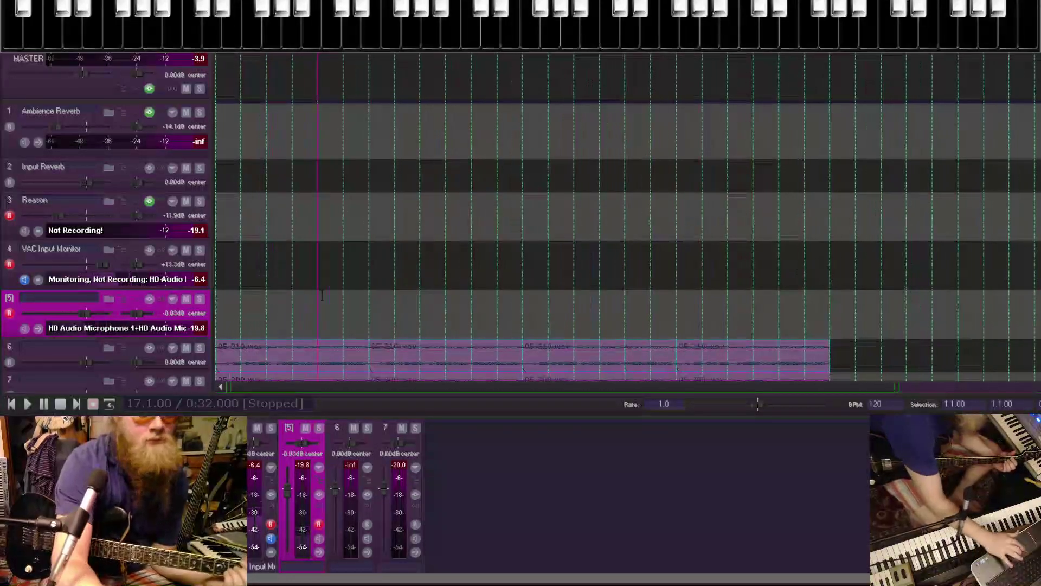
key("space")
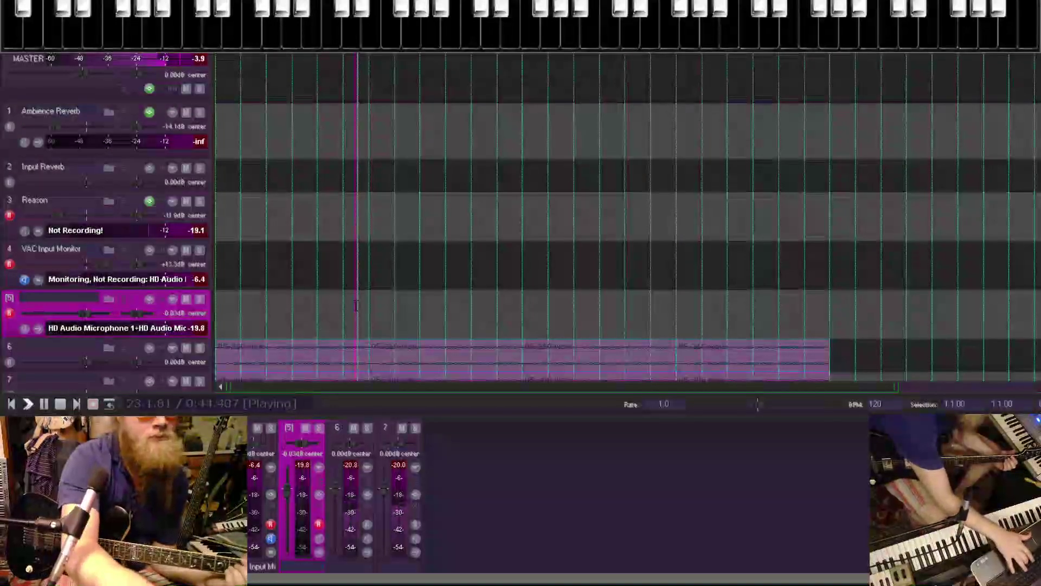
key("ctrl+r")
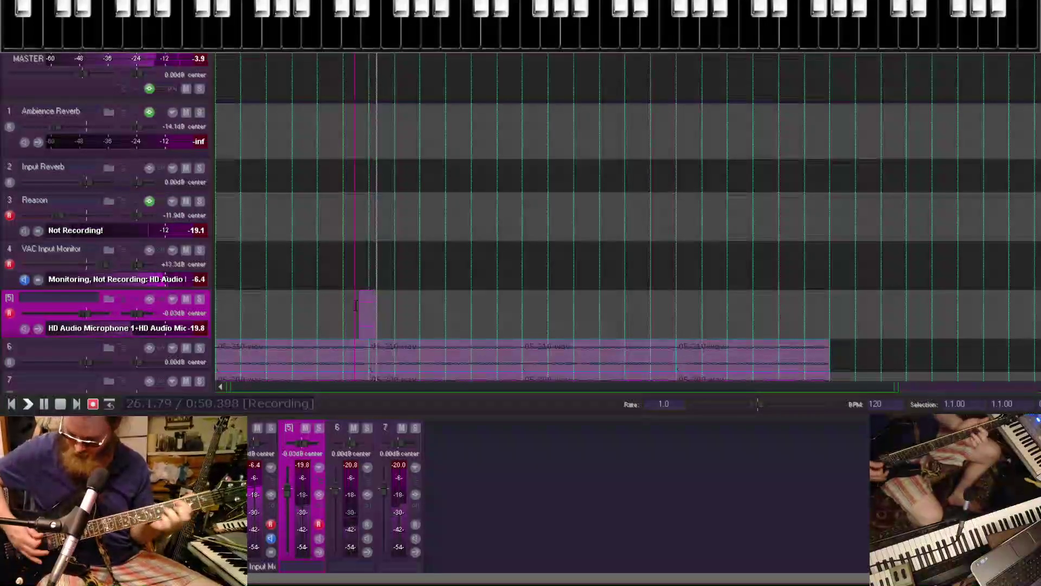
key("ctrl+r")
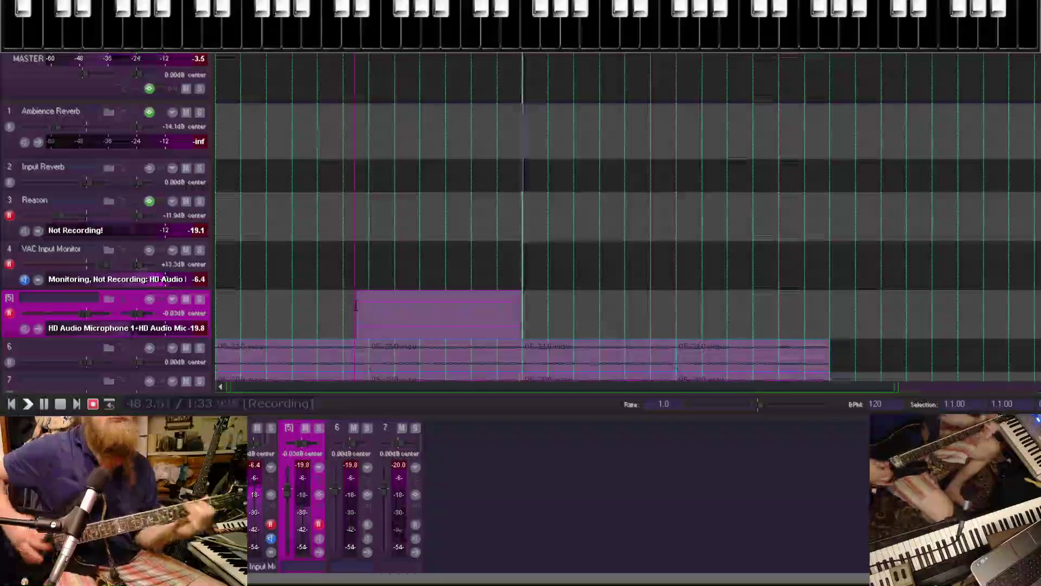
key("space")
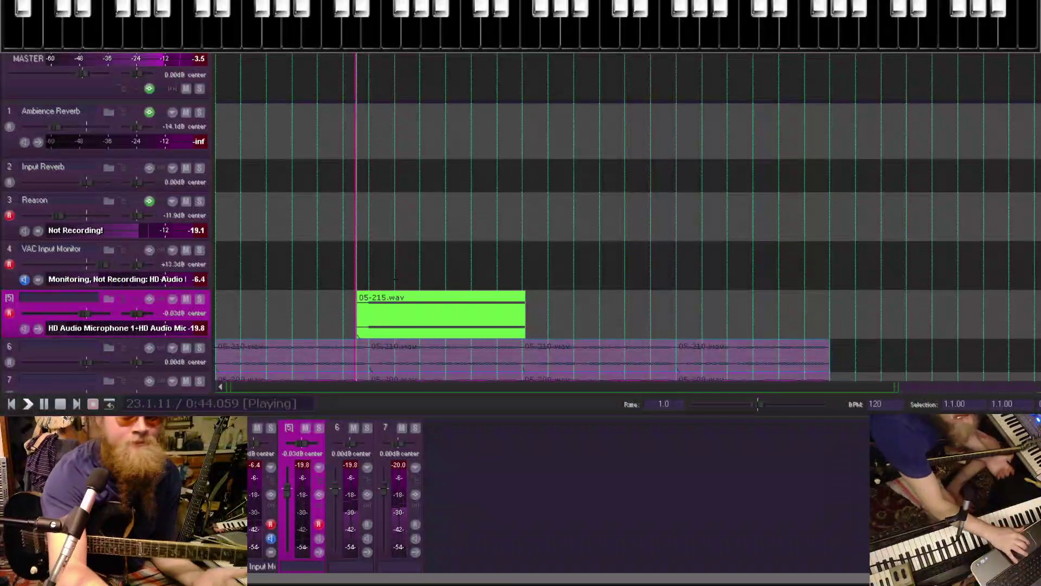
Lower track 5's volume to -2.21 dB and stop playback.
left_click(65, 255)
left_click_drag(90, 306, 70, 311)
key("space")
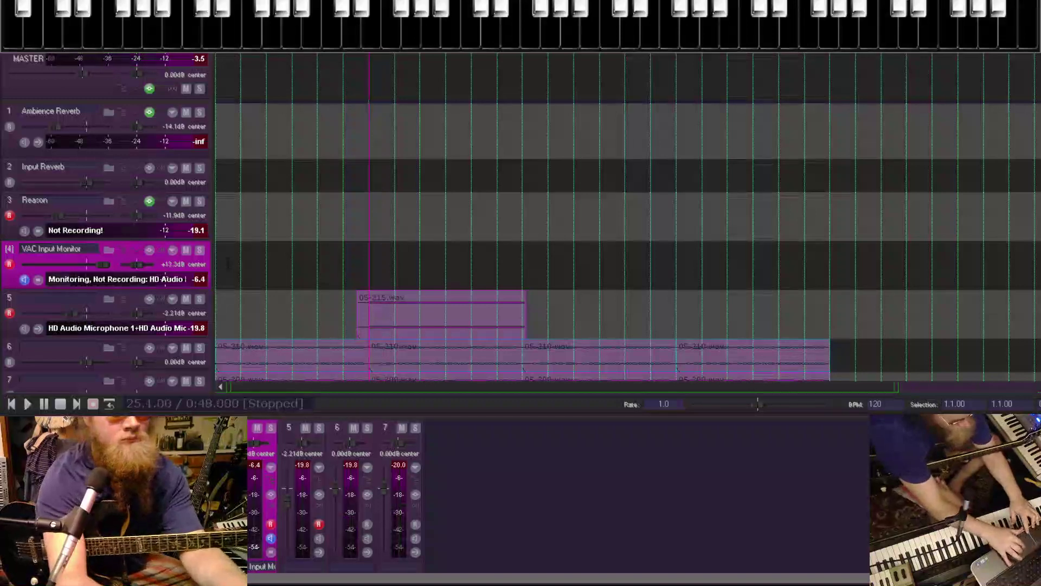
Record another guitar take on track 5 from bar 23 to about bar 46, over the existing take.
scroll(227, 263, "up", 2)
scroll(228, 263, "up", 1)
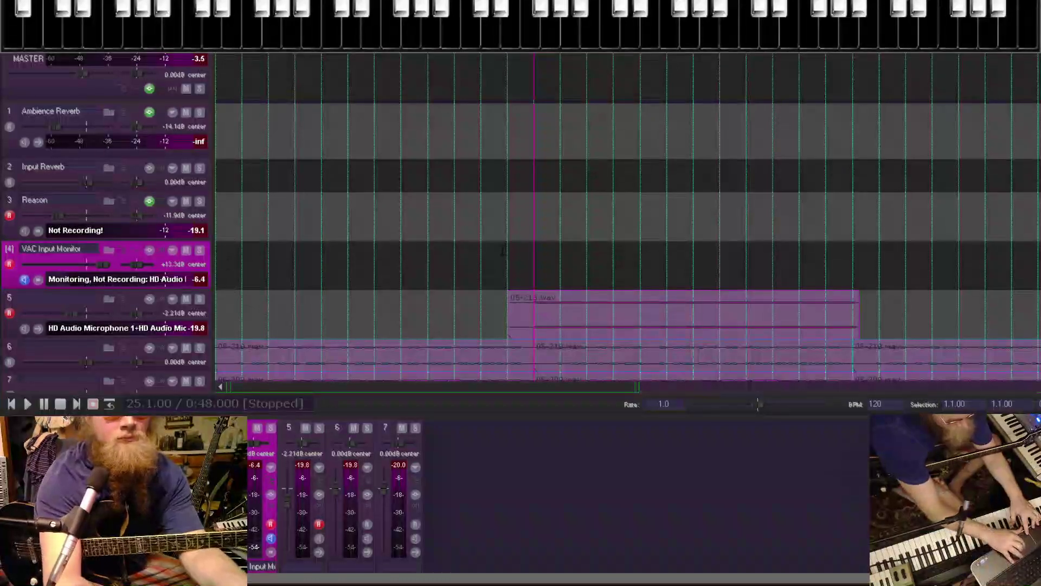
key("ctrl+r")
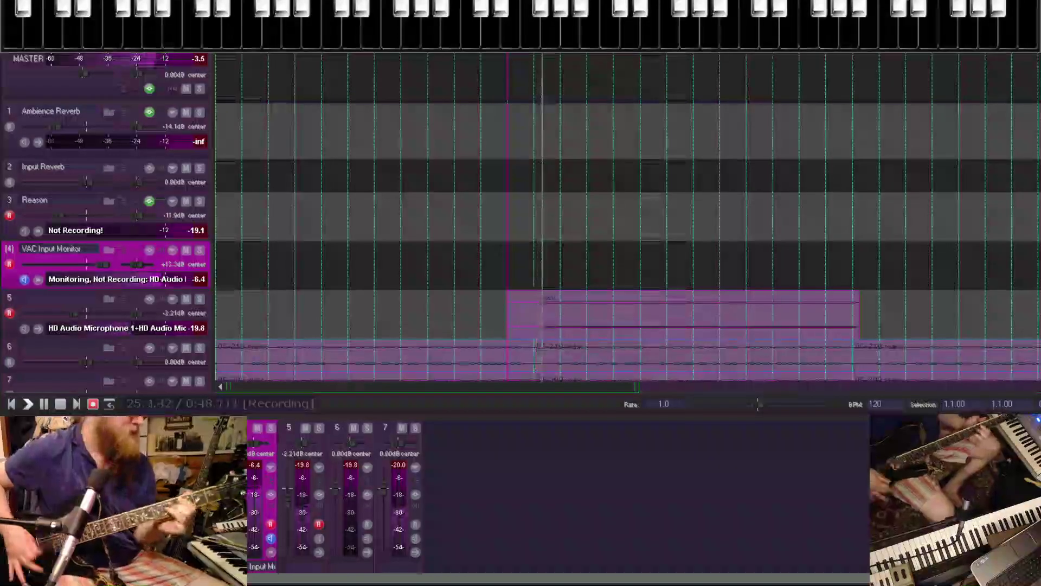
key("space")
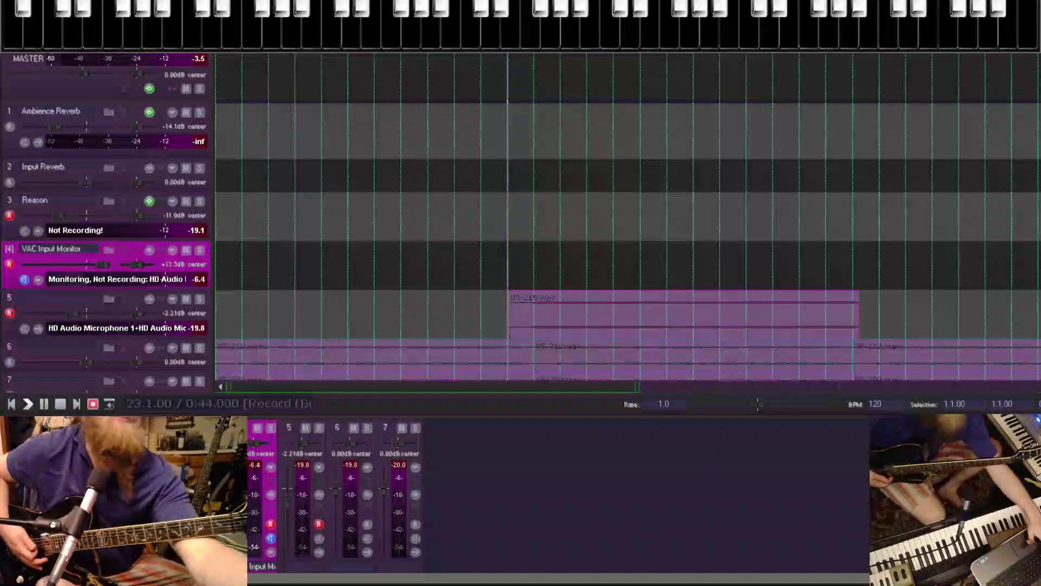
key("ctrl+r")
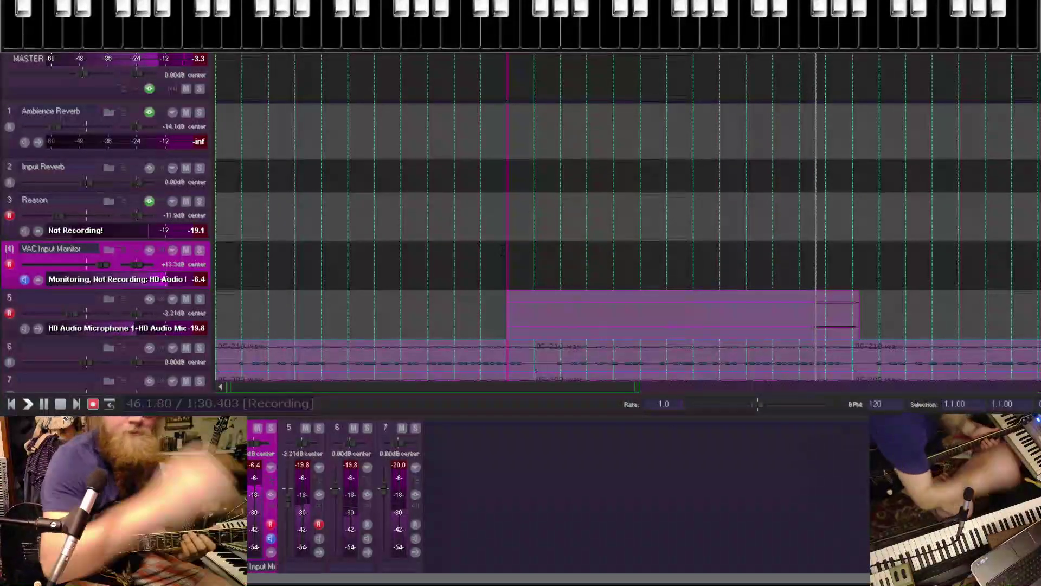
key("space")
Insert a new track above the recording track, move the takes starting at bar 23 onto it, and mute it.
key("ctrl+t")
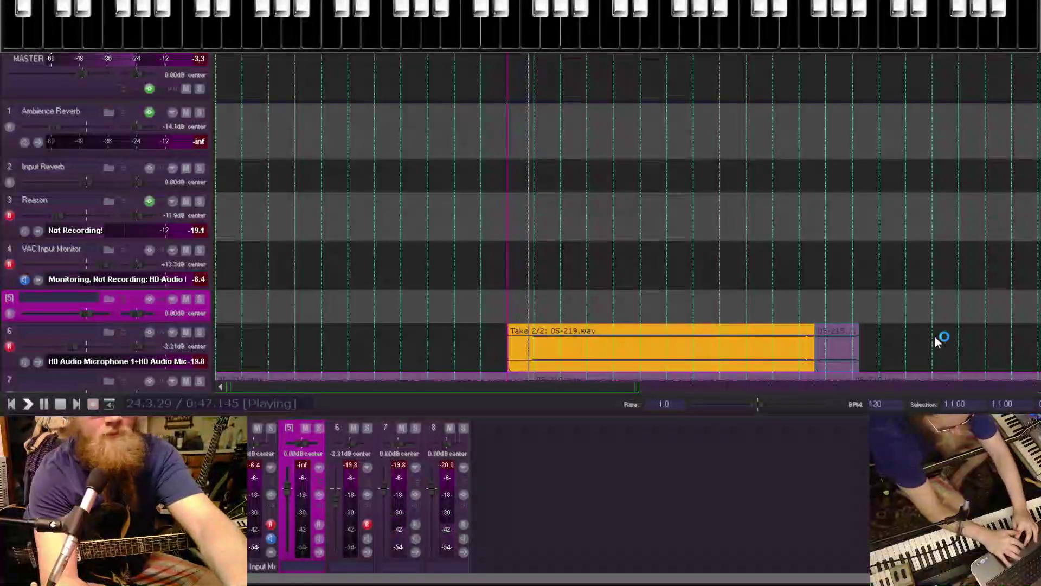
left_click_drag(615, 361, 615, 321)
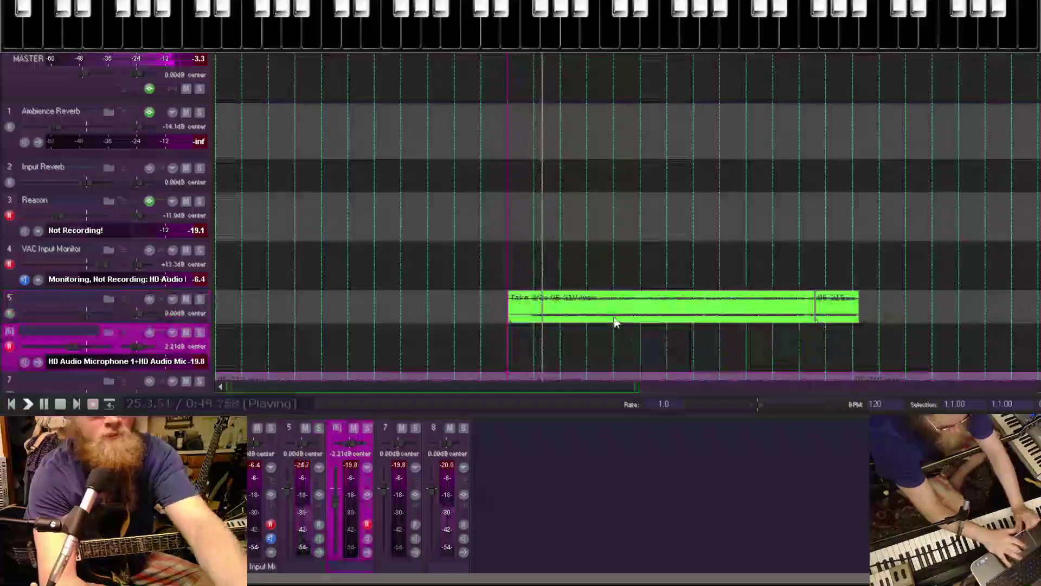
left_click(186, 299)
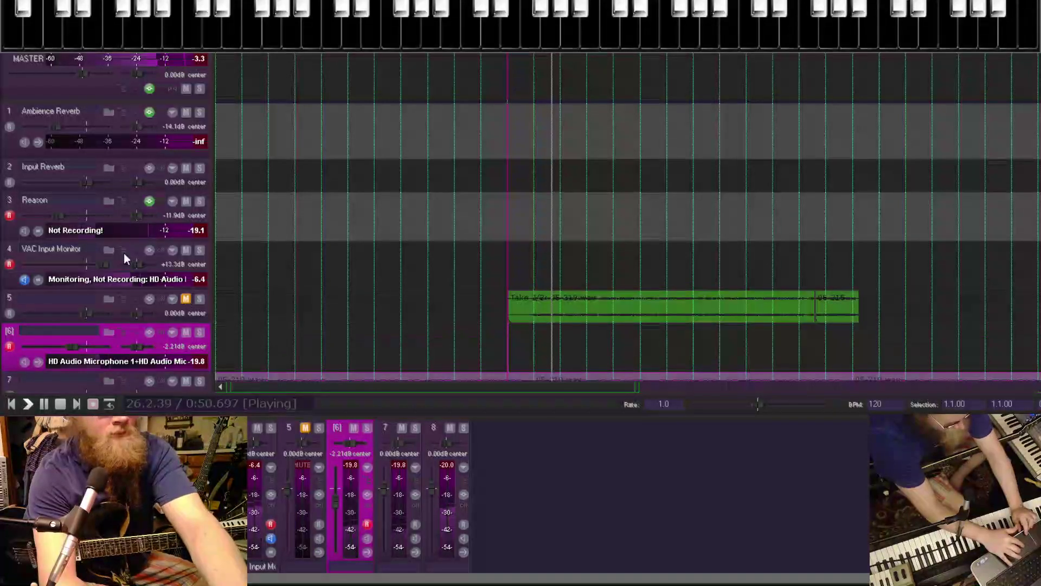
Delete the Reason track from the project.
left_click(12, 201)
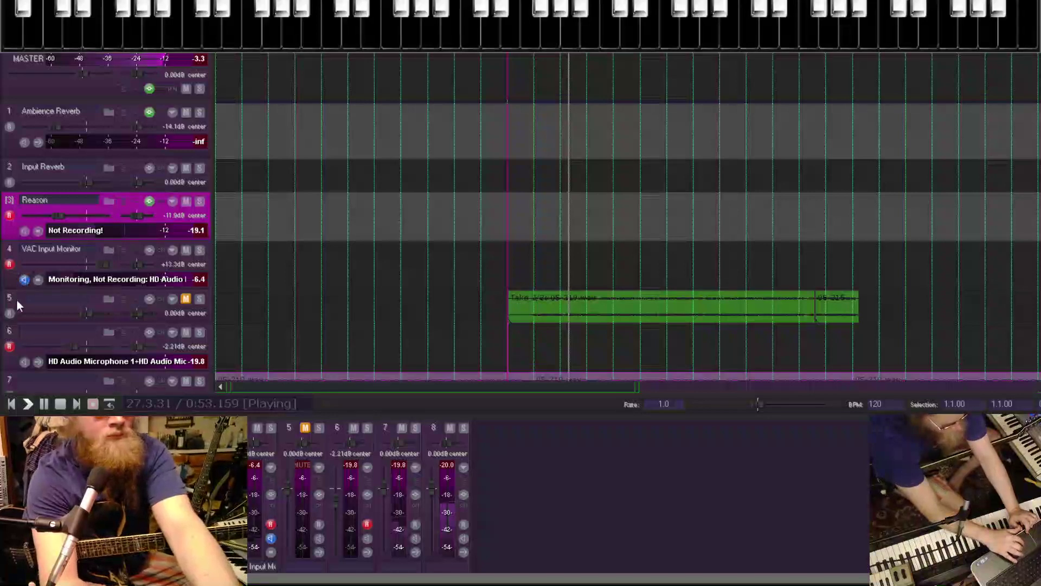
key("Delete")
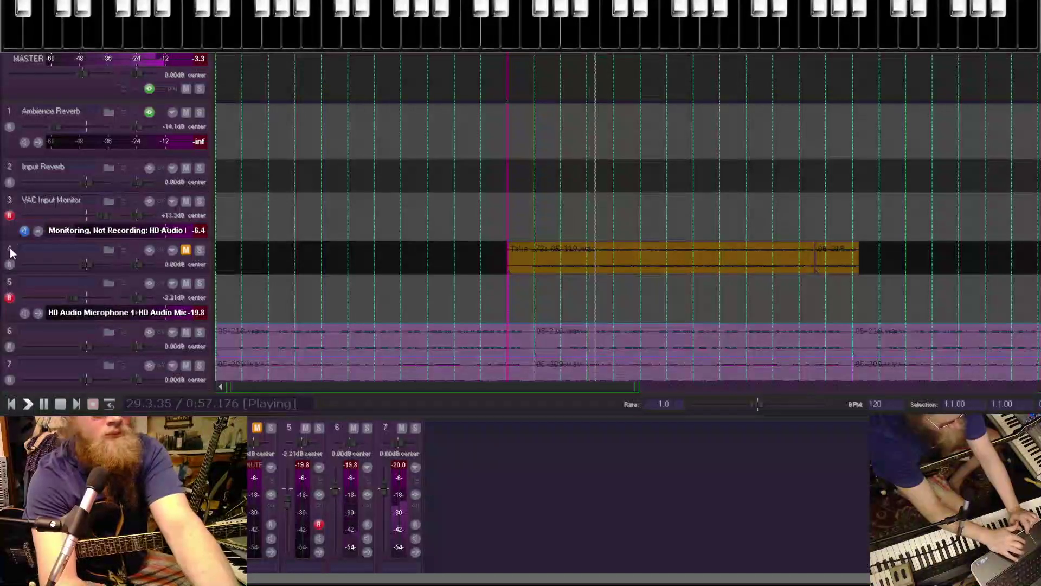
During playback from about bar 21, raise track 6's volume to +2.59 dB and track 7's volume to +1.70 dB.
left_click(10, 282)
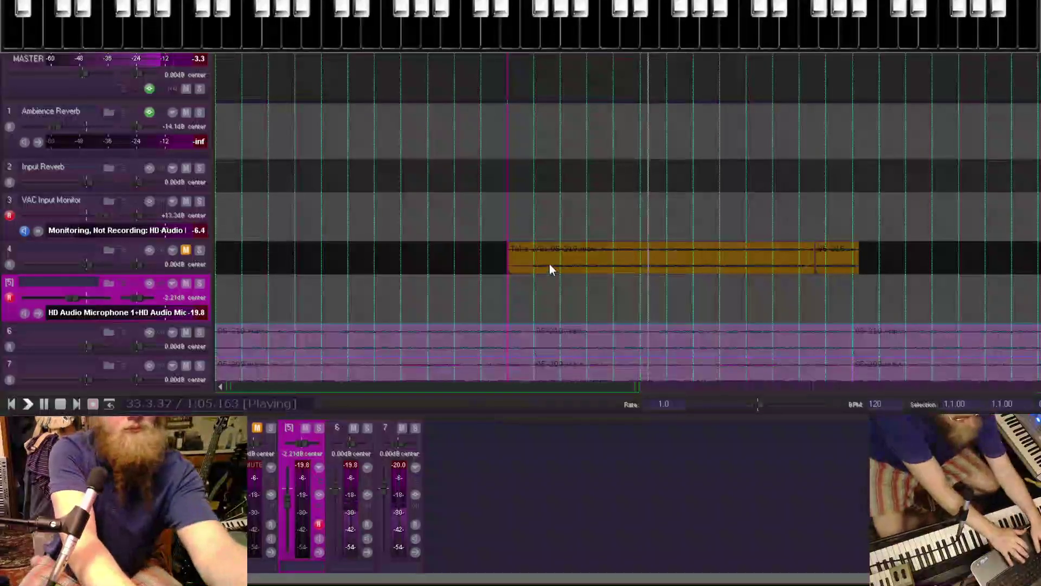
left_click(482, 282)
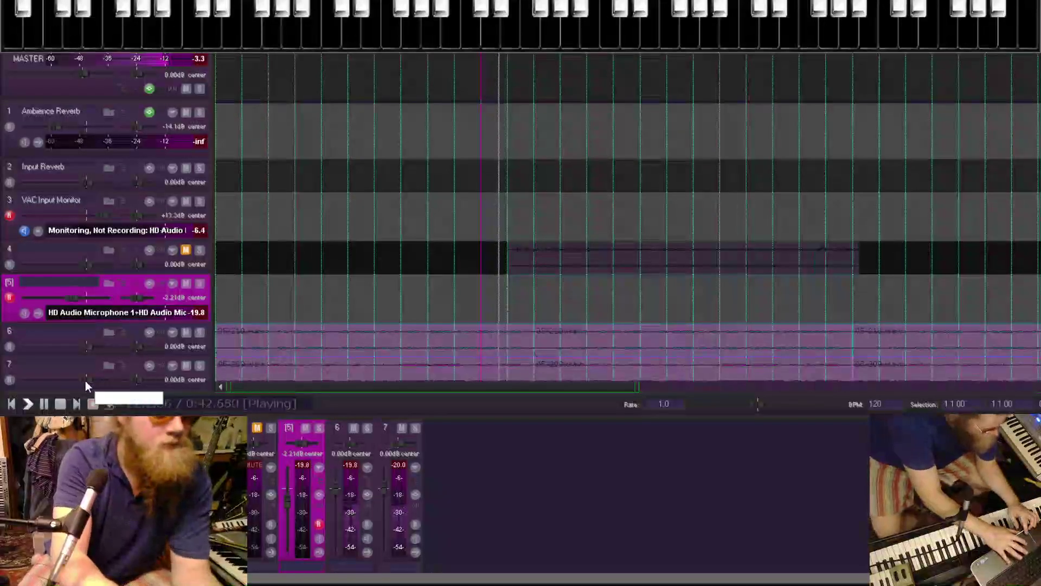
scroll(87, 379, "up", 2)
scroll(89, 350, "up", 3)
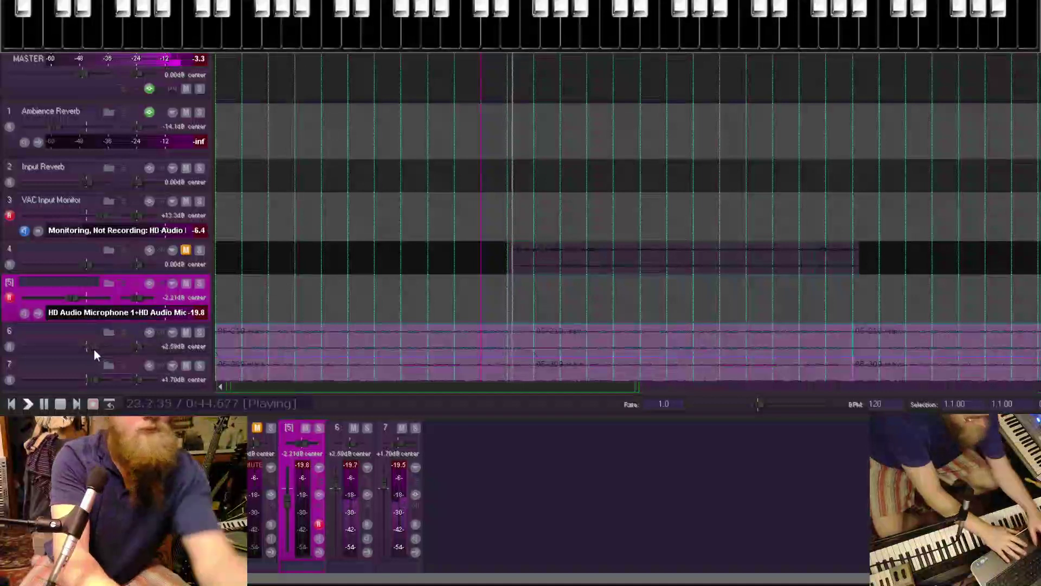
Record a new take on track 5 from about bar 23 to bar 109.
key("ctrl+r")
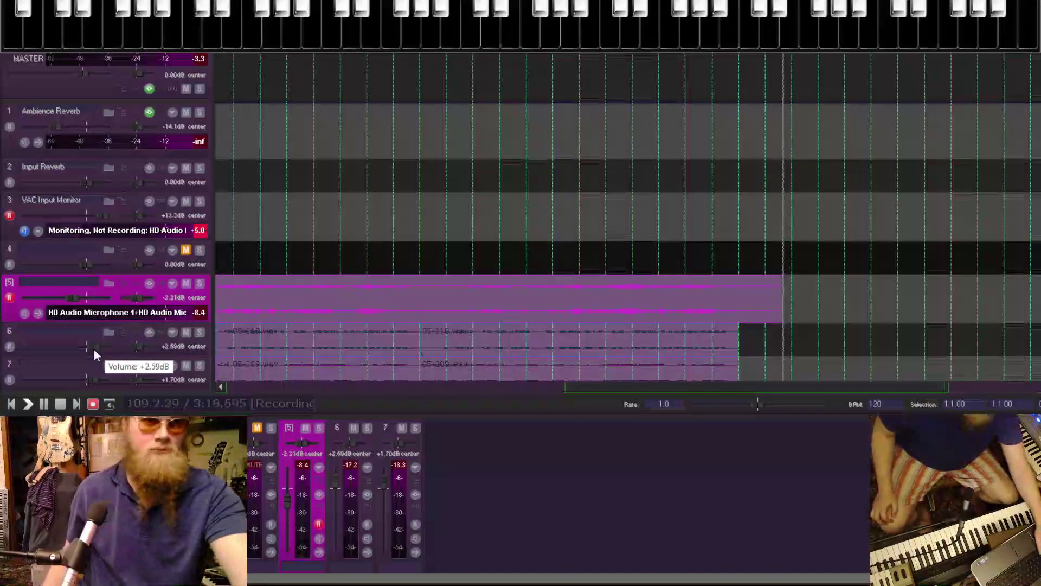
key("space")
Insert a new track directly below track 5 and move the newly recorded take from track 5 onto it.
key("ctrl+t")
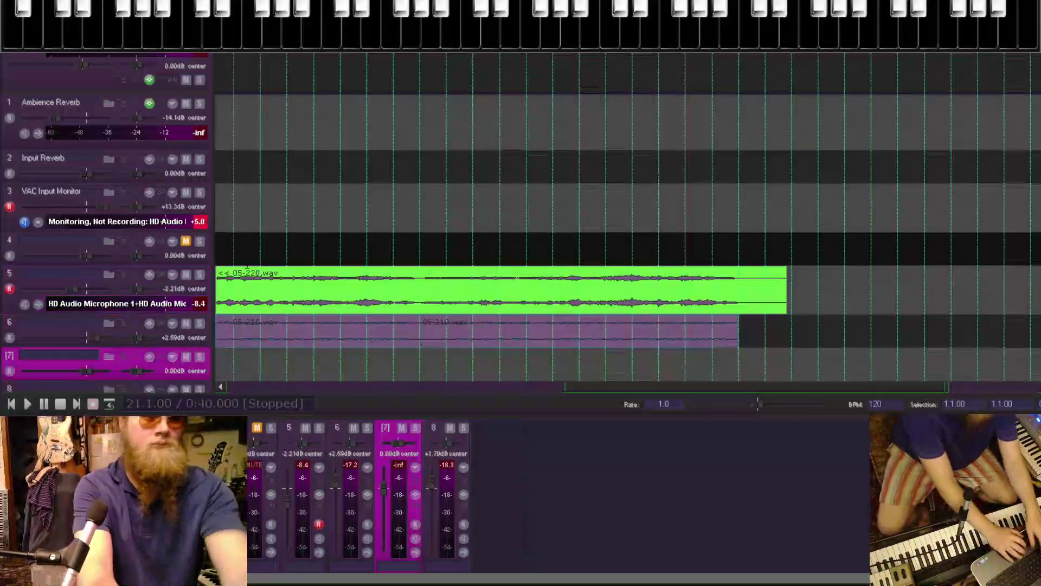
left_click(262, 316)
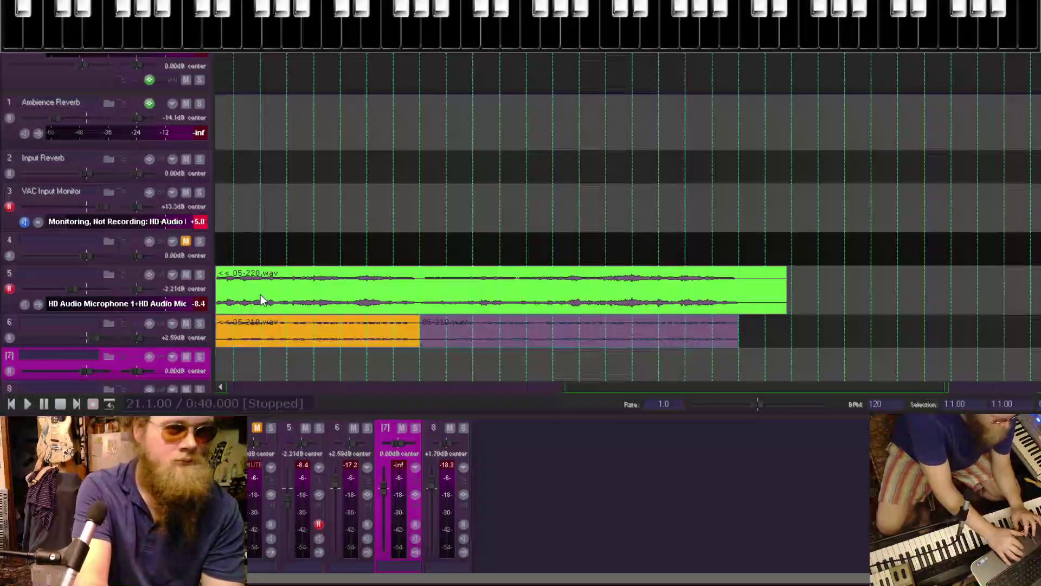
left_click(485, 320, "ctrl")
left_click_drag(353, 277, 643, 315)
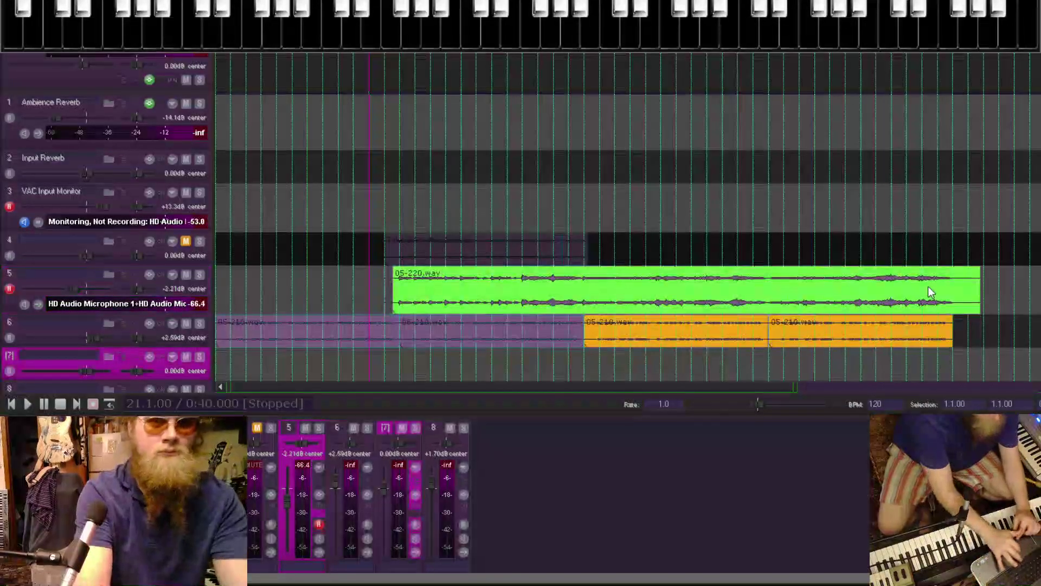
left_click_drag(737, 292, 737, 292)
scroll(255, 273, "down", 2)
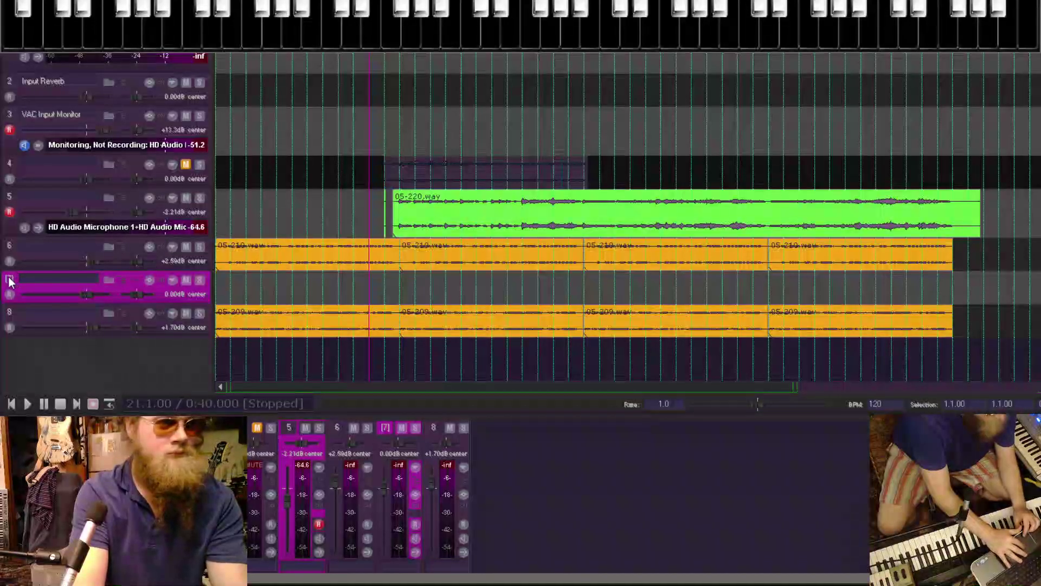
left_click_drag(11, 261, 12, 242)
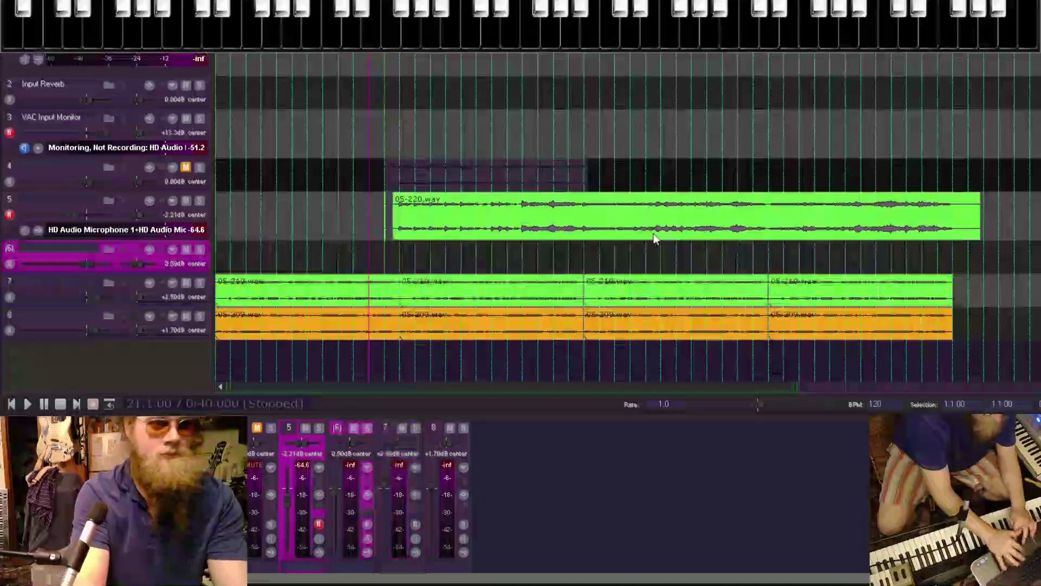
left_click_drag(473, 221, 471, 247)
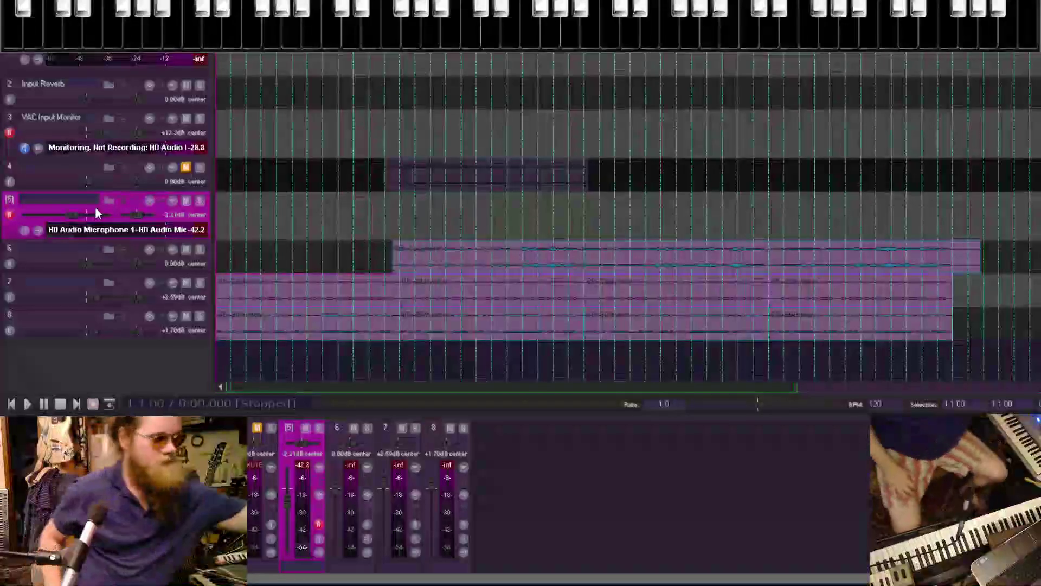
right_click(14, 199)
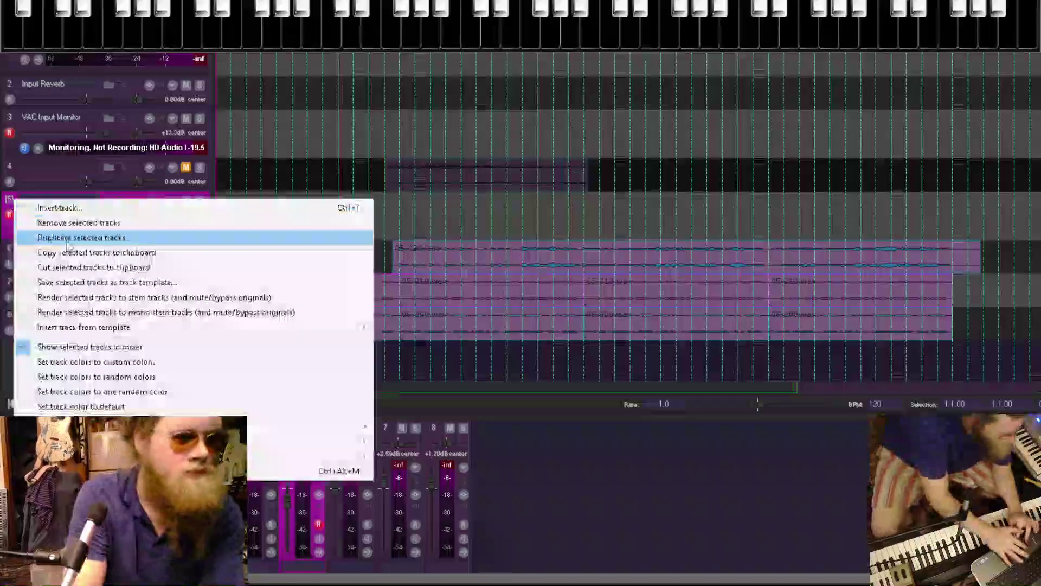
mouse_move(115, 337)
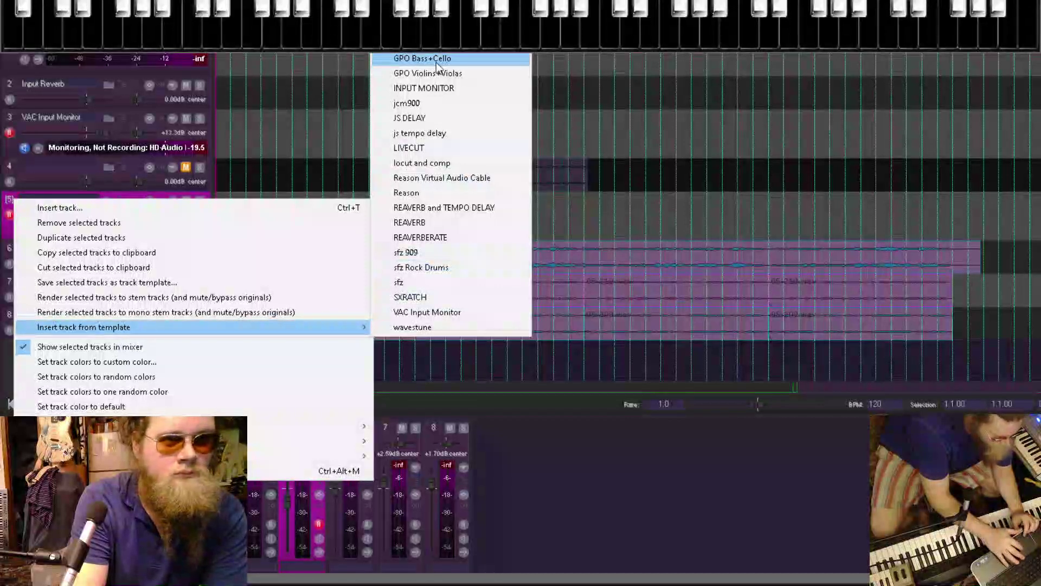
left_click(417, 263)
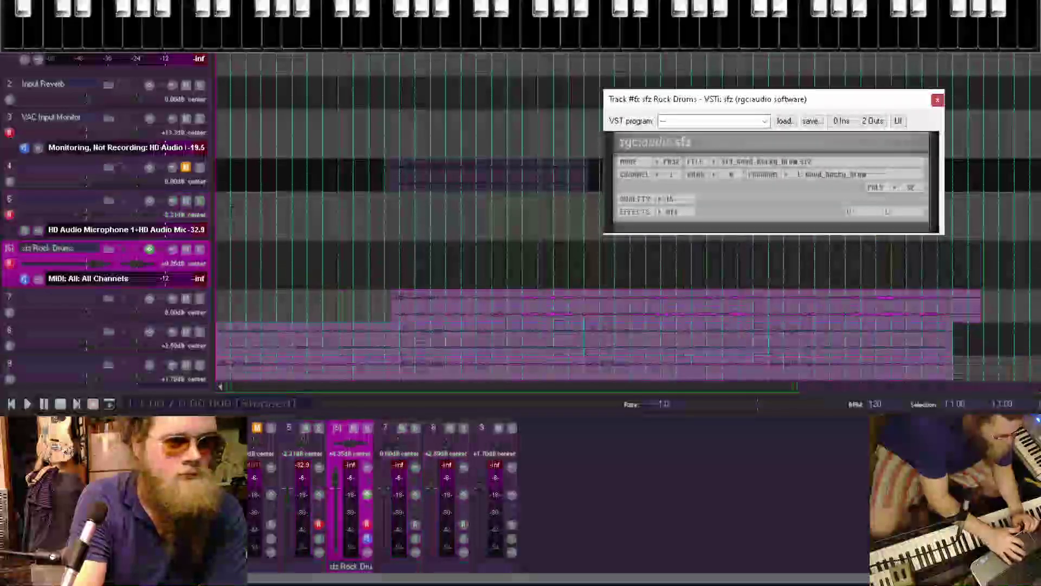
key("ctrl+z")
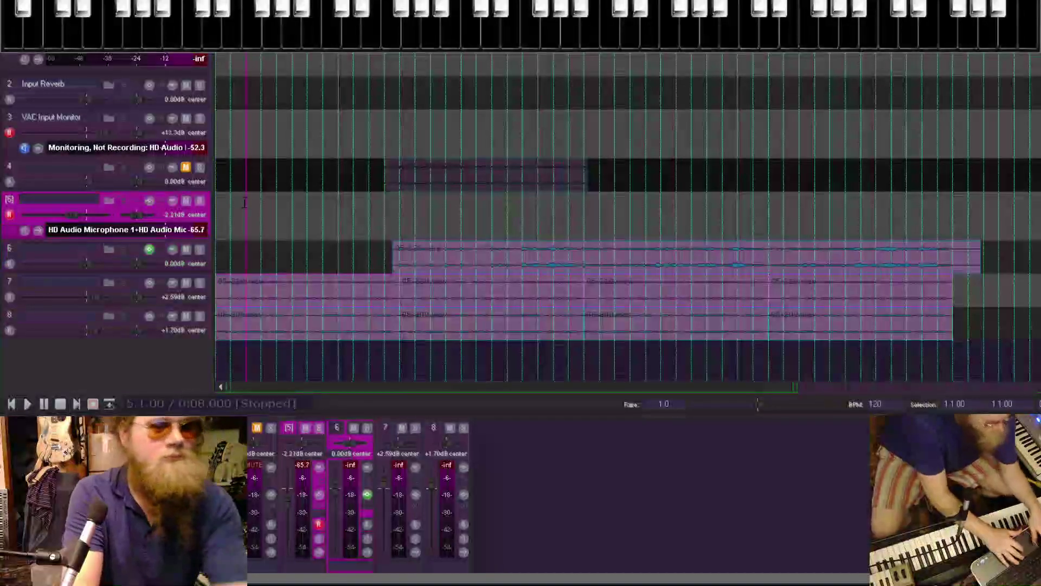
Set the metronome volume to -2.12 dB and play back the song's opening from bar 1.
right_click(111, 60)
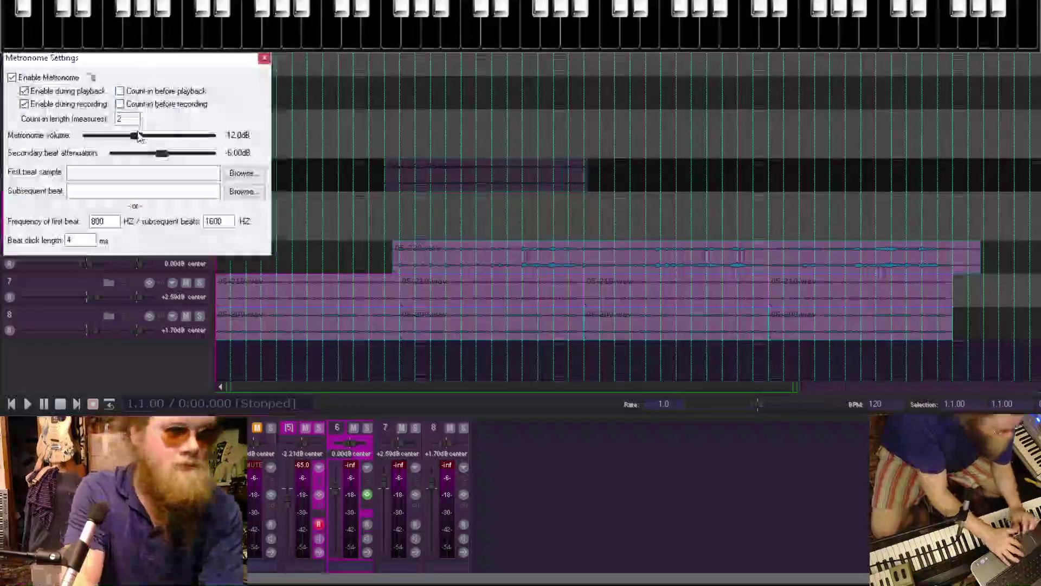
left_click_drag(143, 135, 155, 139)
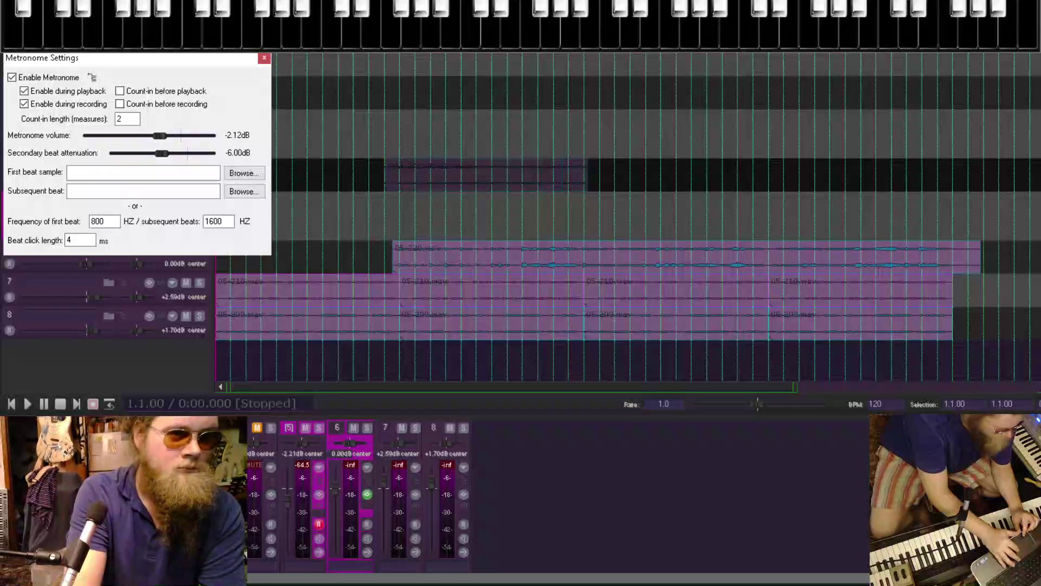
left_click(264, 57)
key("space")
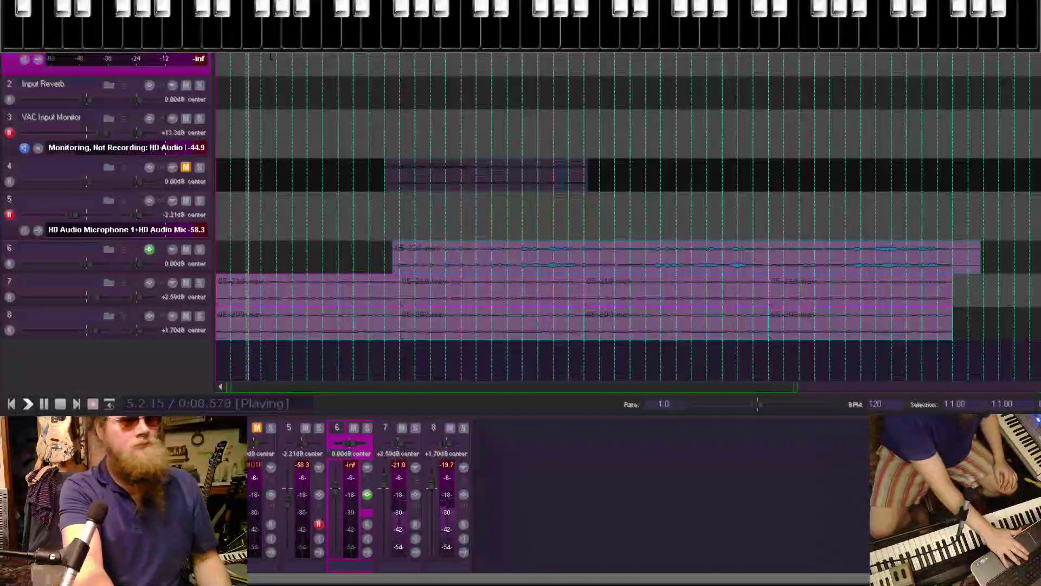
key("space")
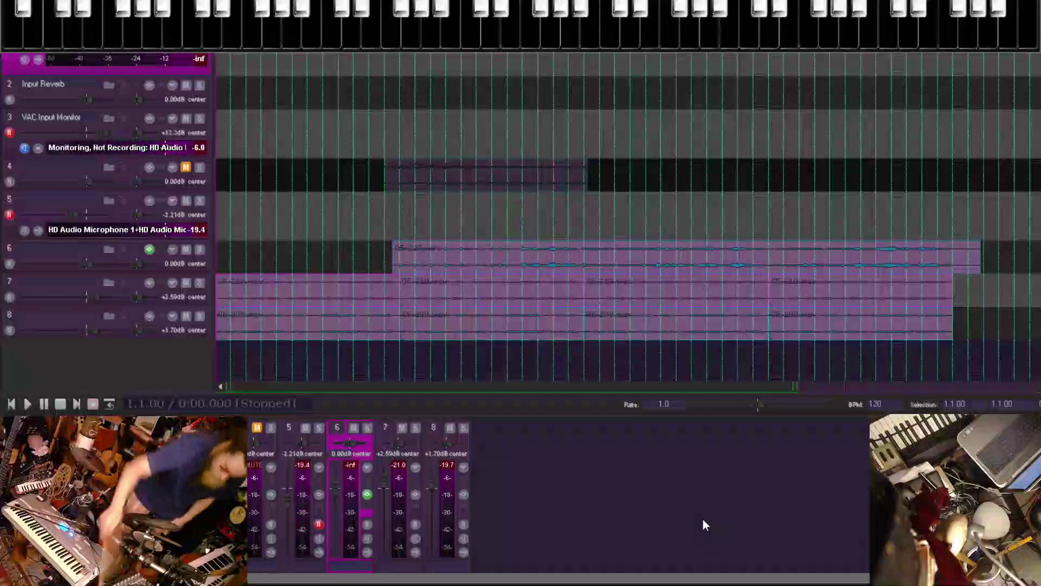
Record a drum take on track 5 from bar 1 to about bar 99.
key("ctrl+r")
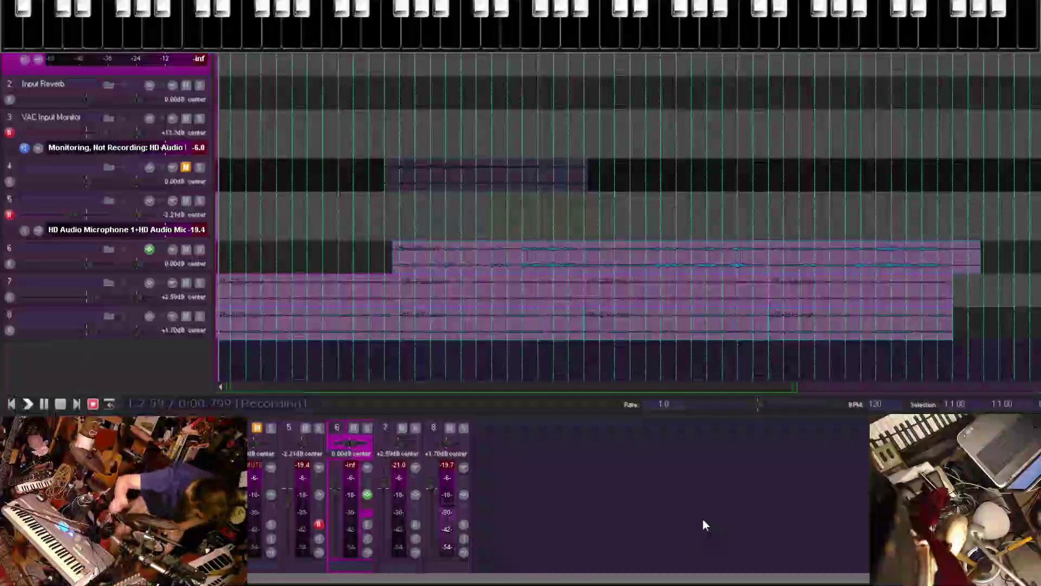
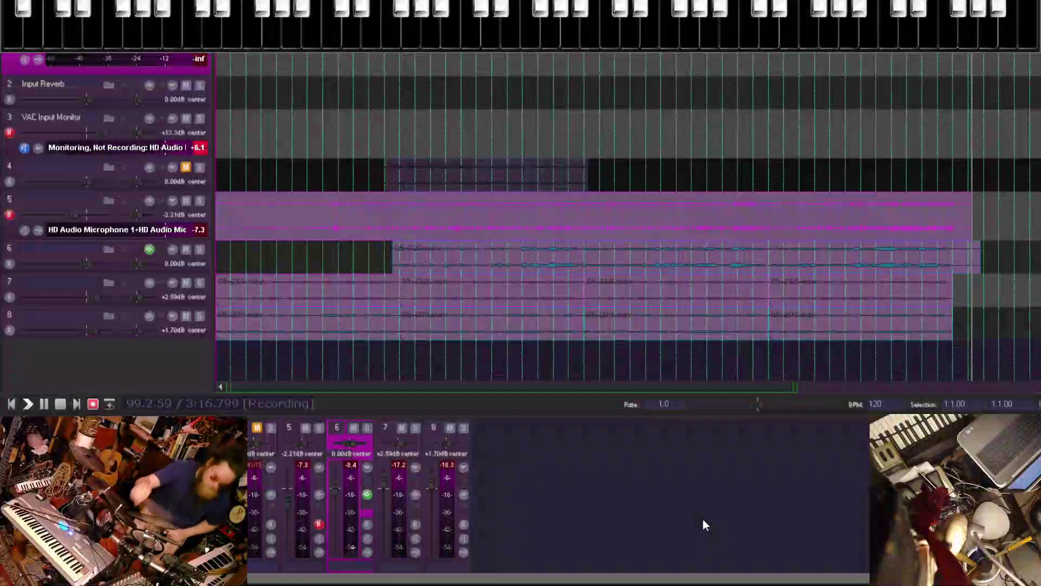
key("space")
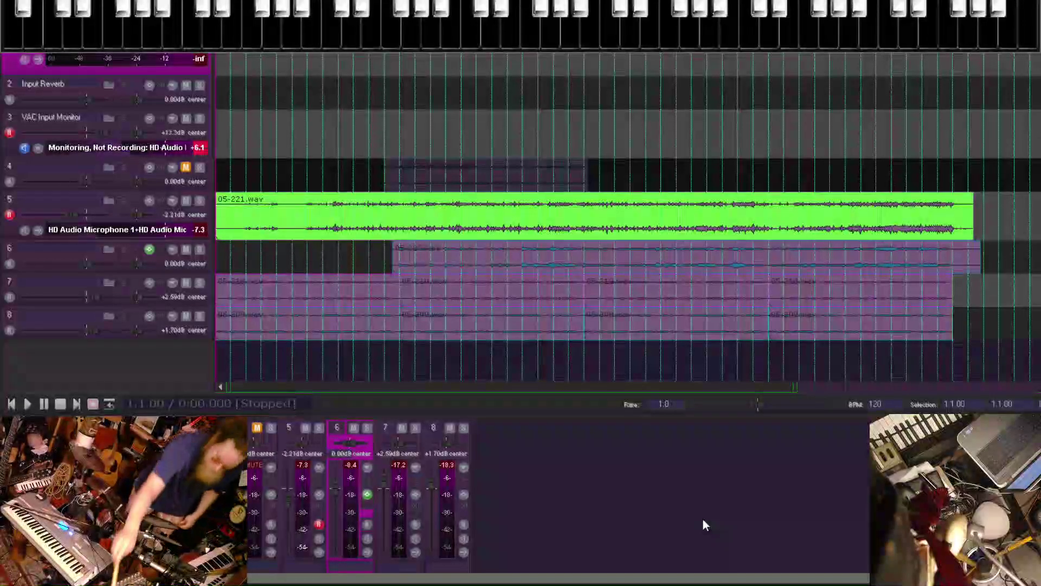
Record three short drum takes from bar 1 over the opening of track 5's take, stopping each before about bar 18.
key("ctrl+r")
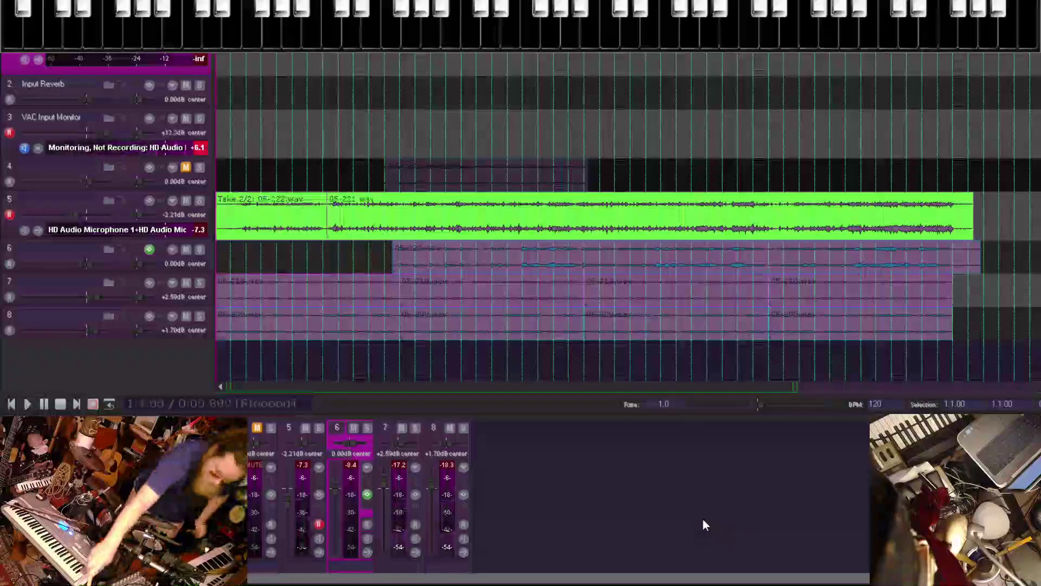
key("space")
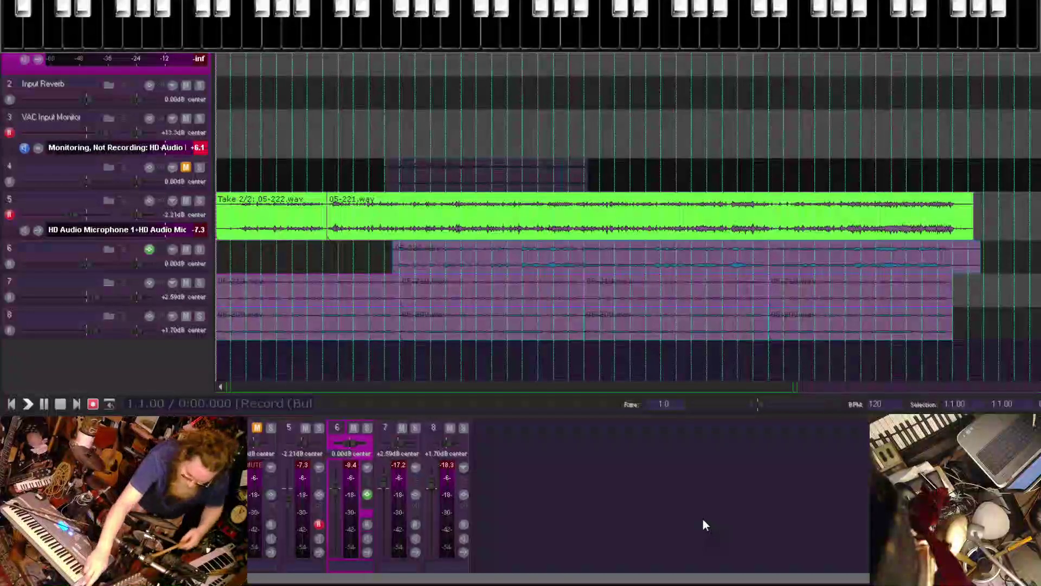
key("ctrl+r")
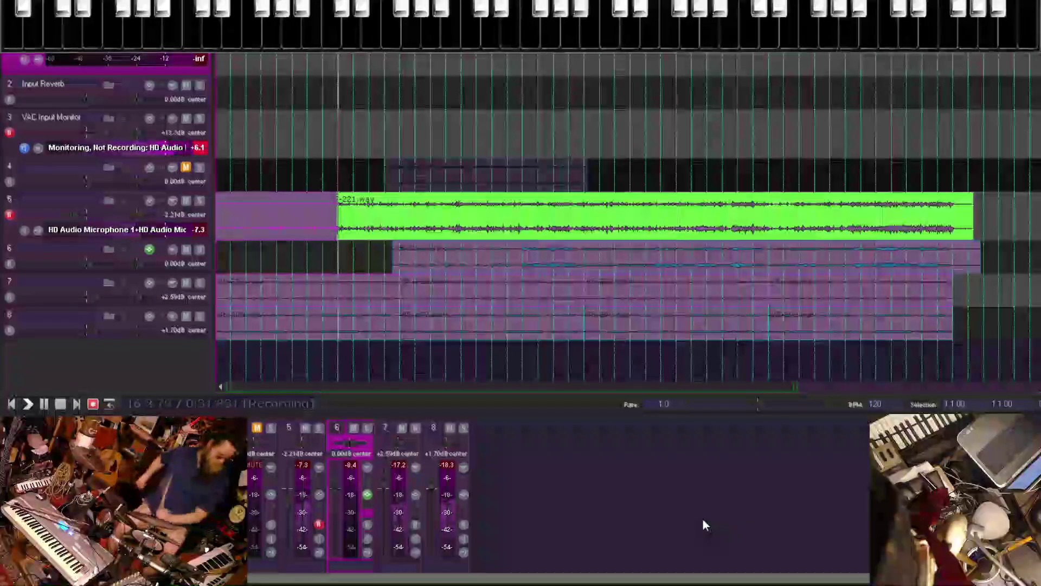
key("space")
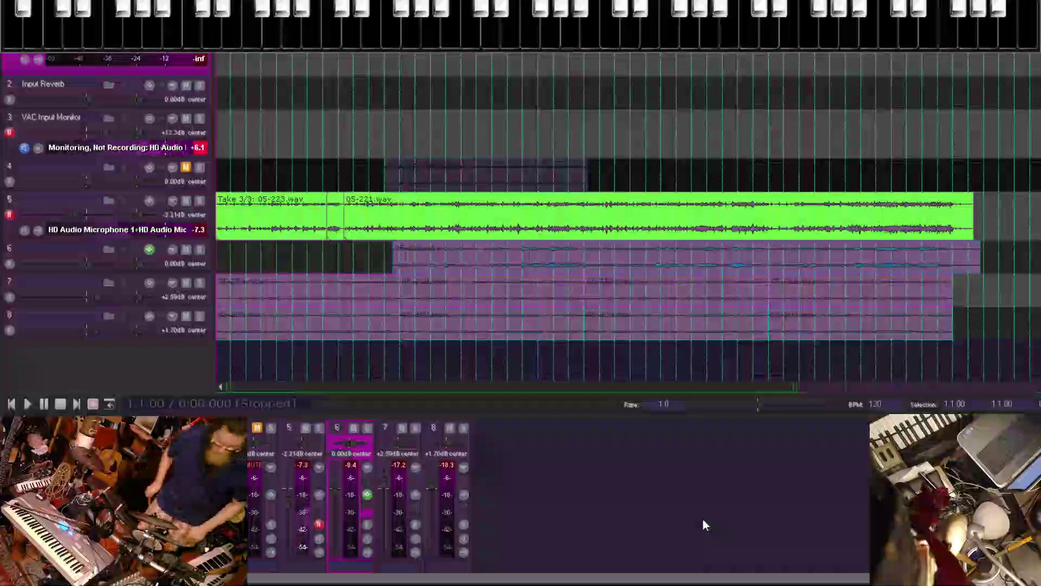
key("ctrl+r")
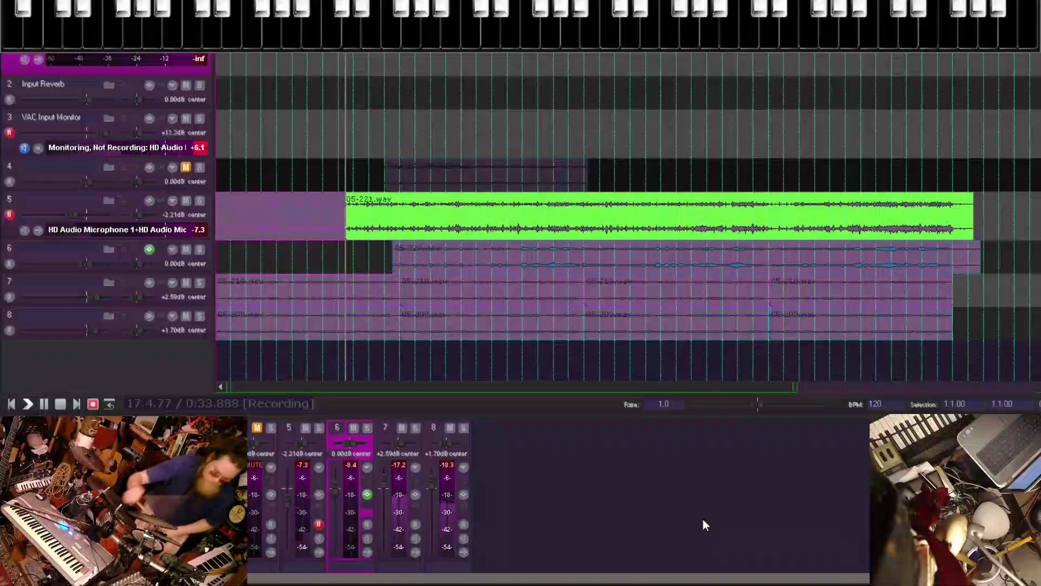
key("space")
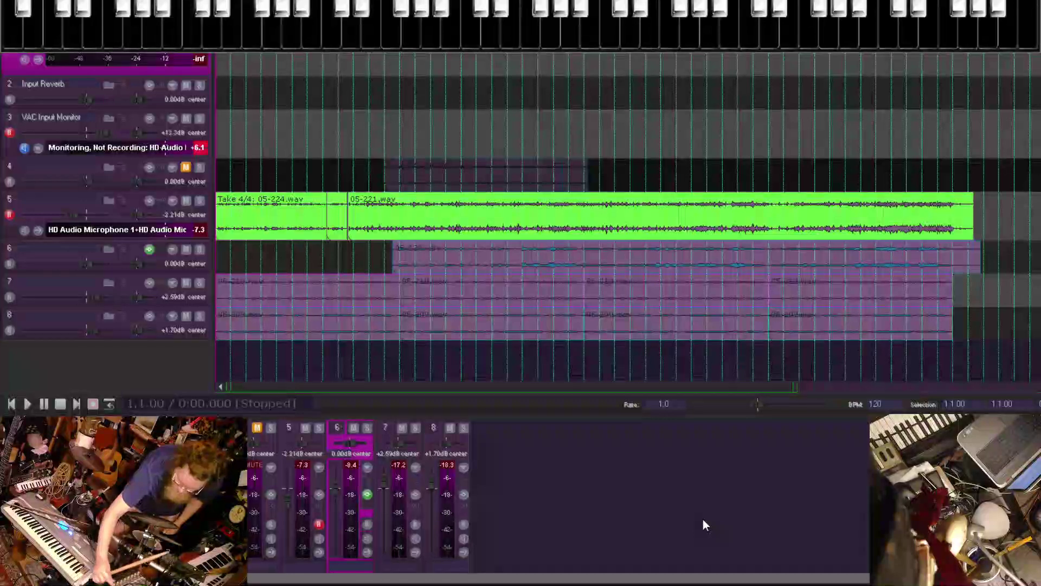
Record another full-length drum take on track 5 from bar 1 to about bar 99, over the existing takes.
key("ctrl+r")
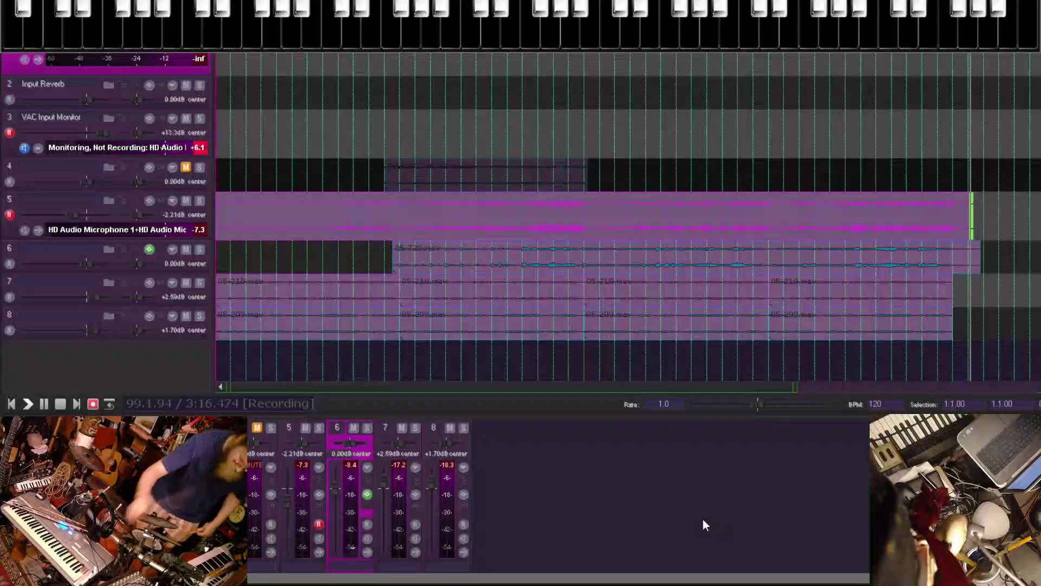
key("space")
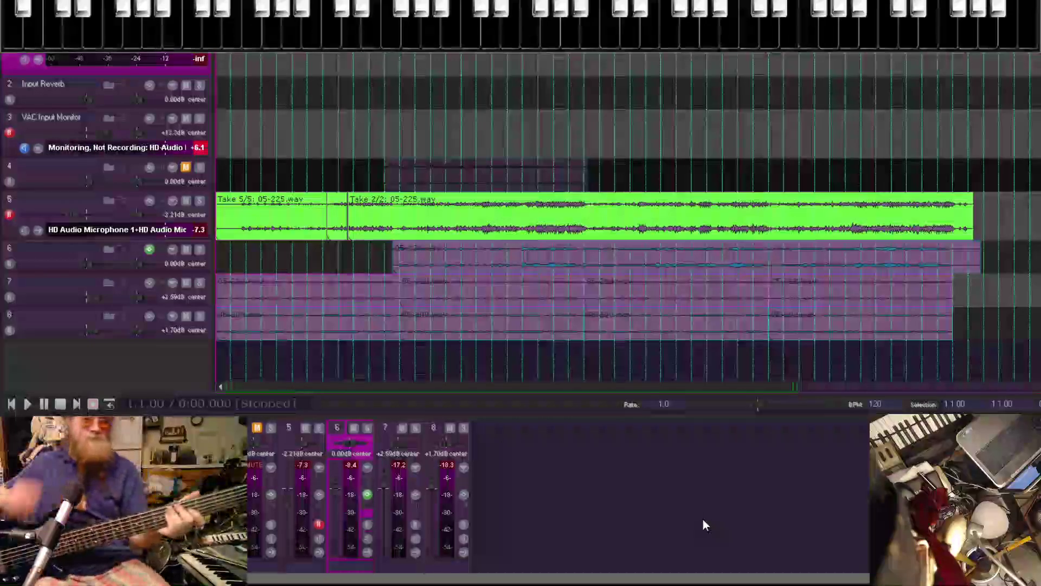
Insert a new track above Input Reverb and arm it for recording in place of the drum track.
double_click(703, 519)
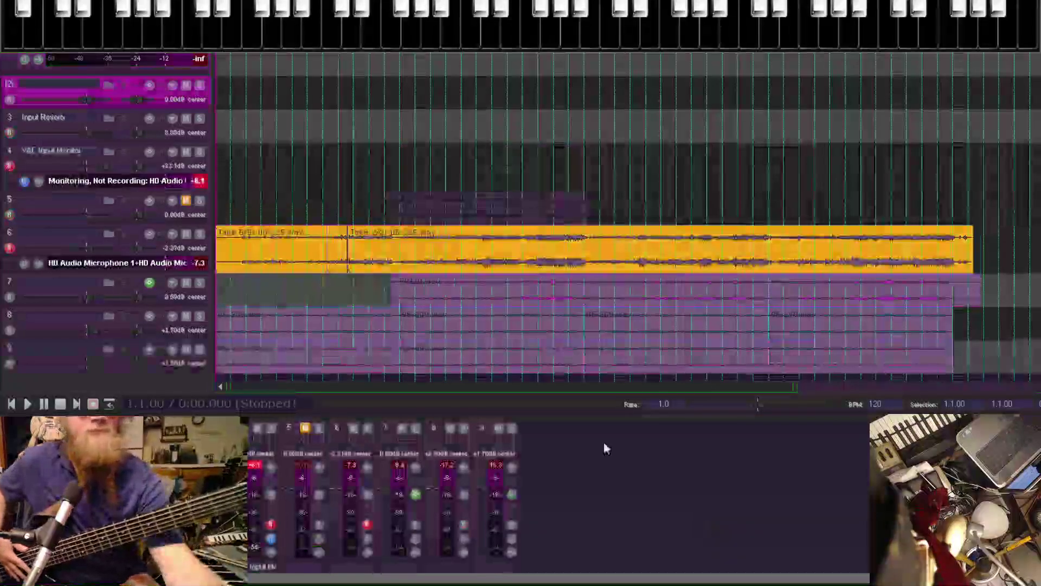
left_click(9, 249)
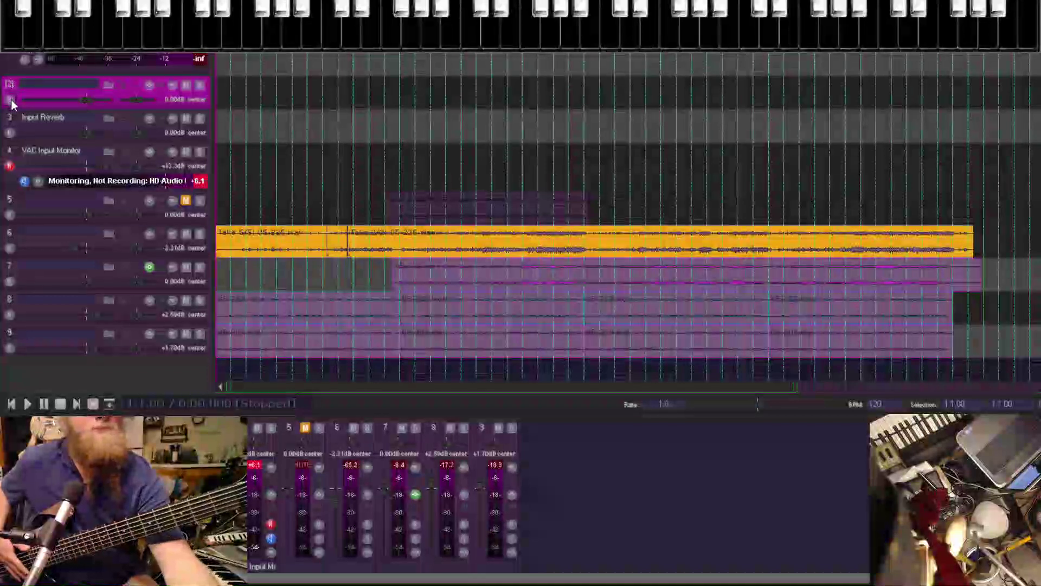
left_click(10, 100)
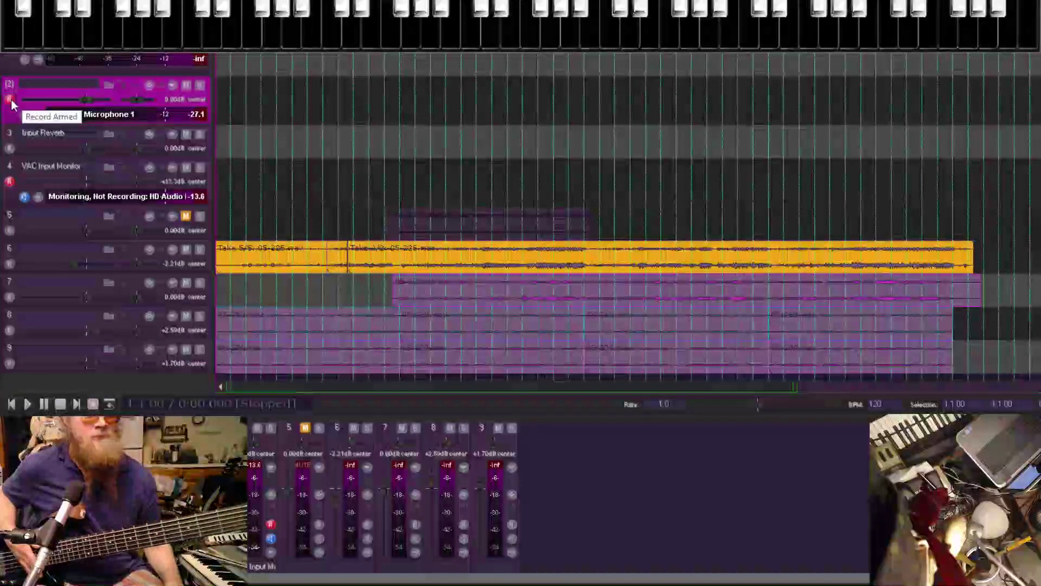
Start and stop a brief take on the new track, and limit the metronome to a count-in before recording.
key("ctrl+r")
key("space")
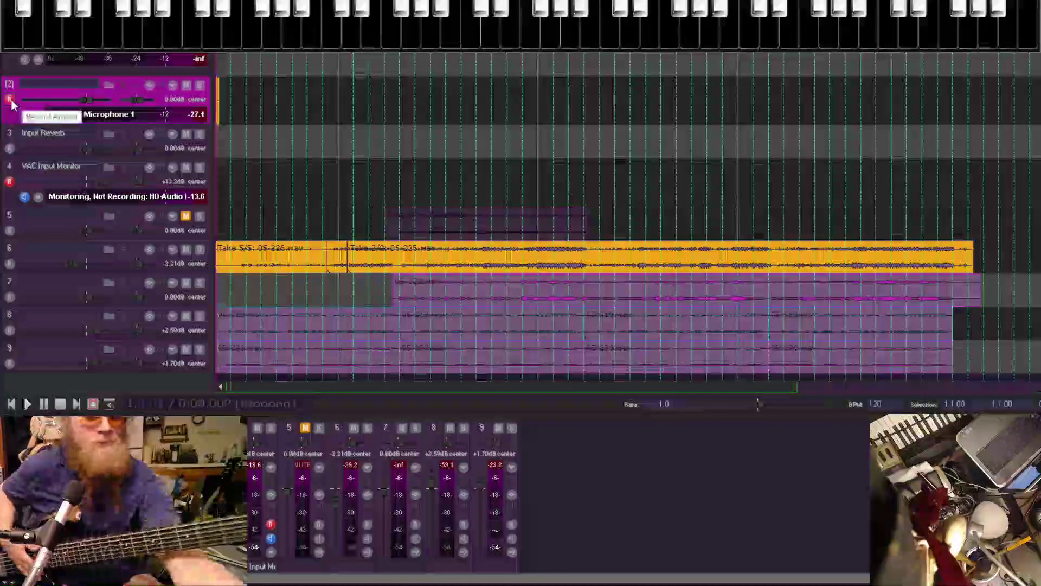
key("ctrl+shift+m")
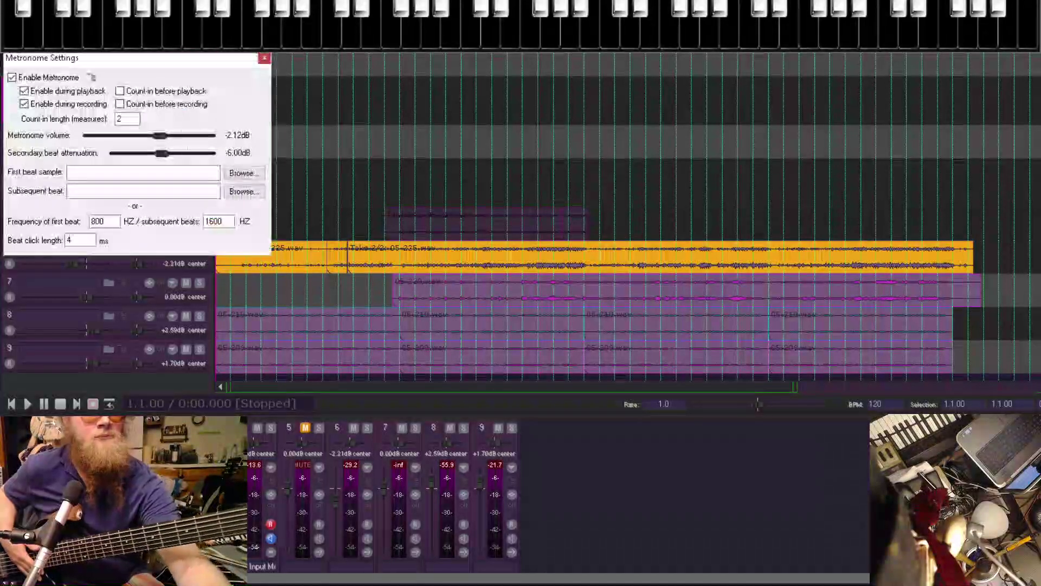
left_click(63, 110)
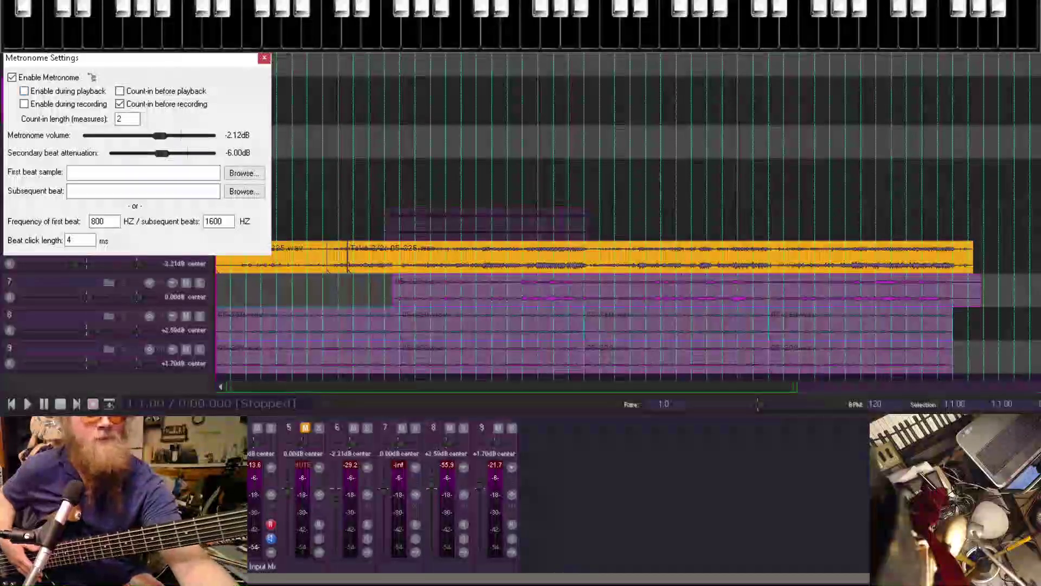
Record a bass take on track 2 from bar 1 to about bar 21, and lower track 6 to -14.0 dB and track 7 to -10.1 dB.
left_click(265, 58)
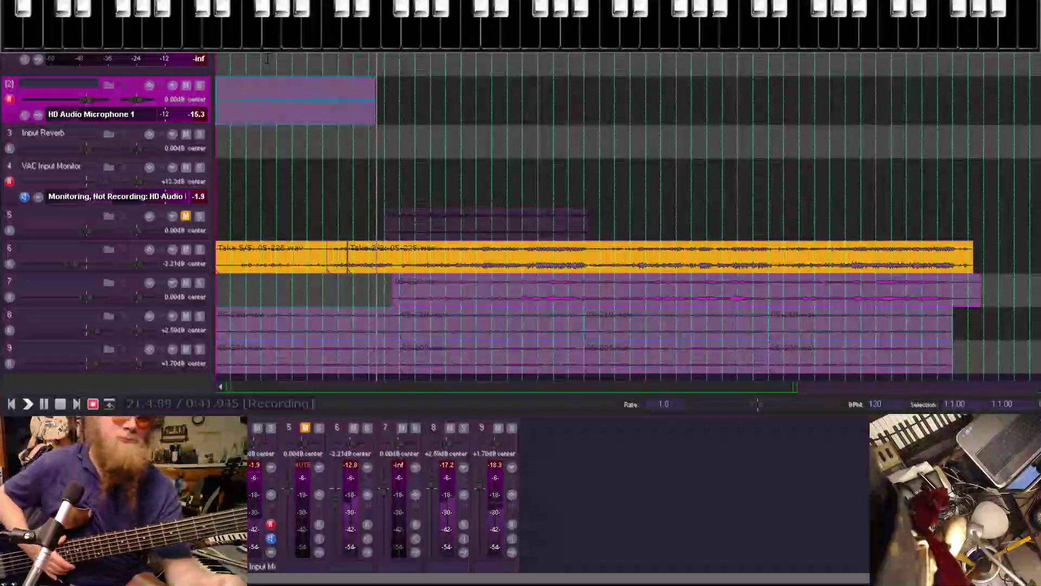
key("space")
left_click_drag(76, 264, 61, 264)
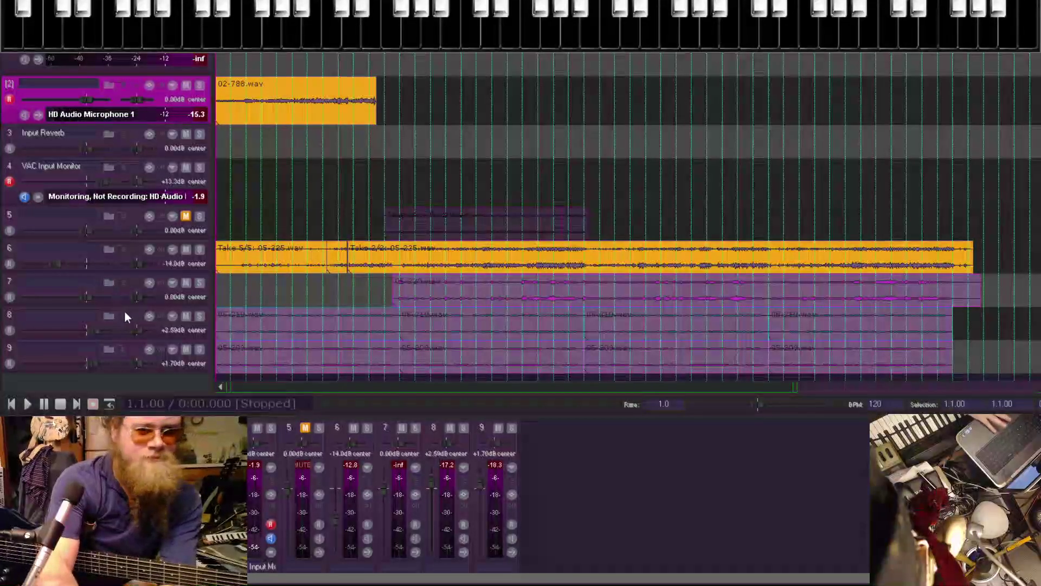
left_click_drag(96, 296, 61, 296)
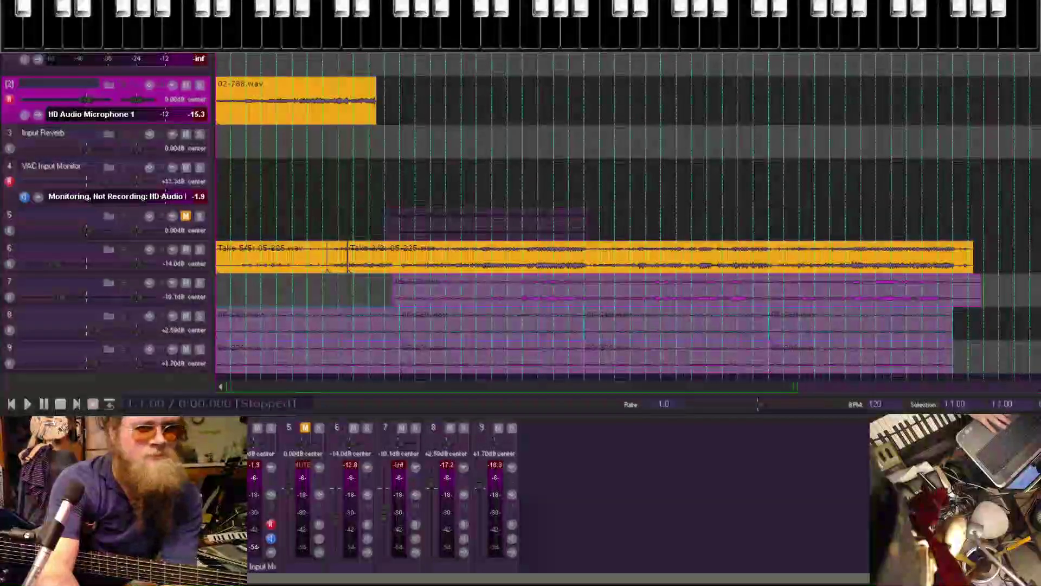
Record a short bass take on track 2 to about bar 3, and a full-length one from bar 1 to about bar 98.
key("ctrl+r")
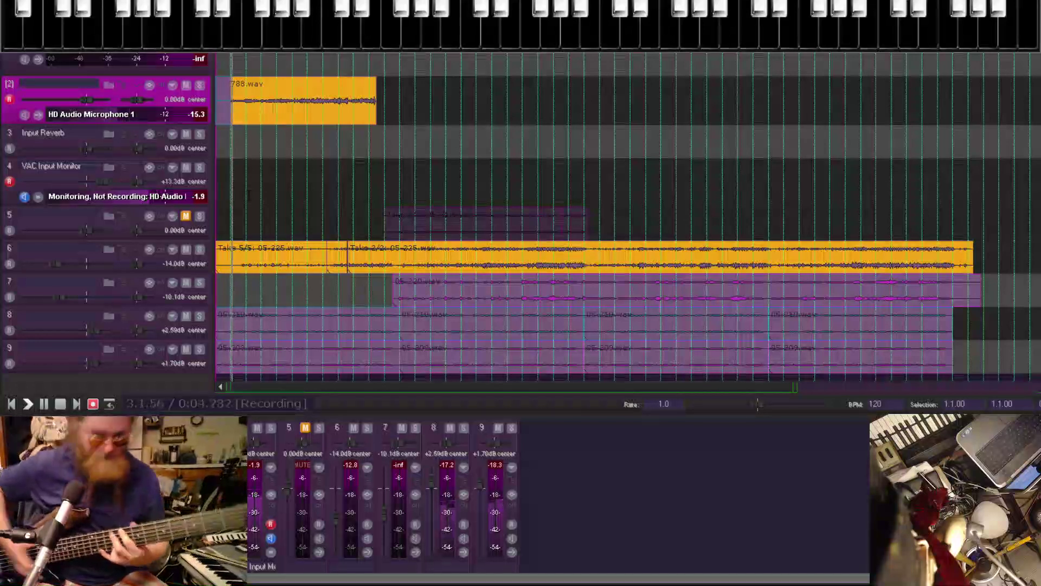
key("space")
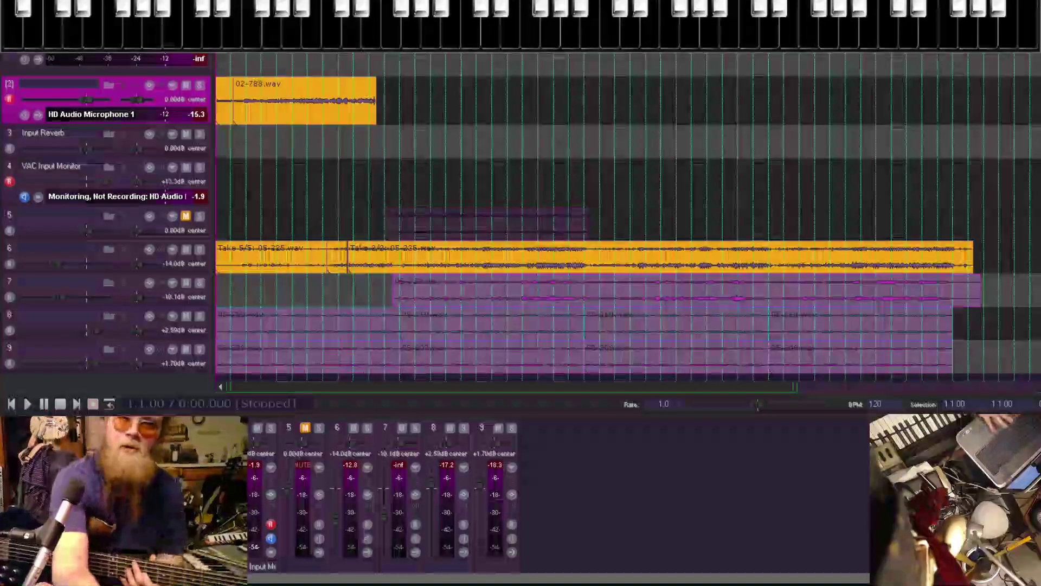
key("ctrl+p")
key("Return")
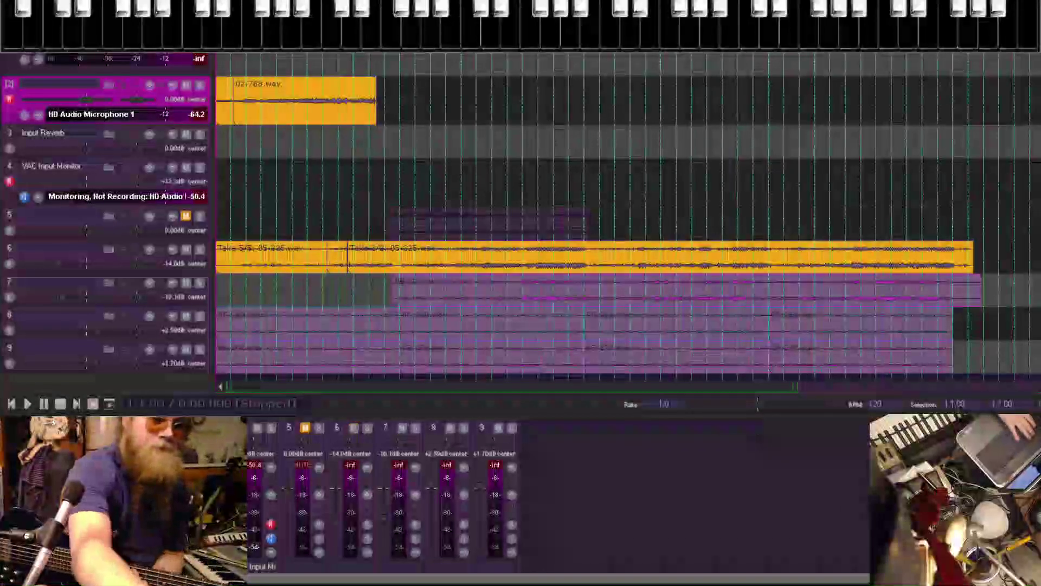
key("ctrl+r")
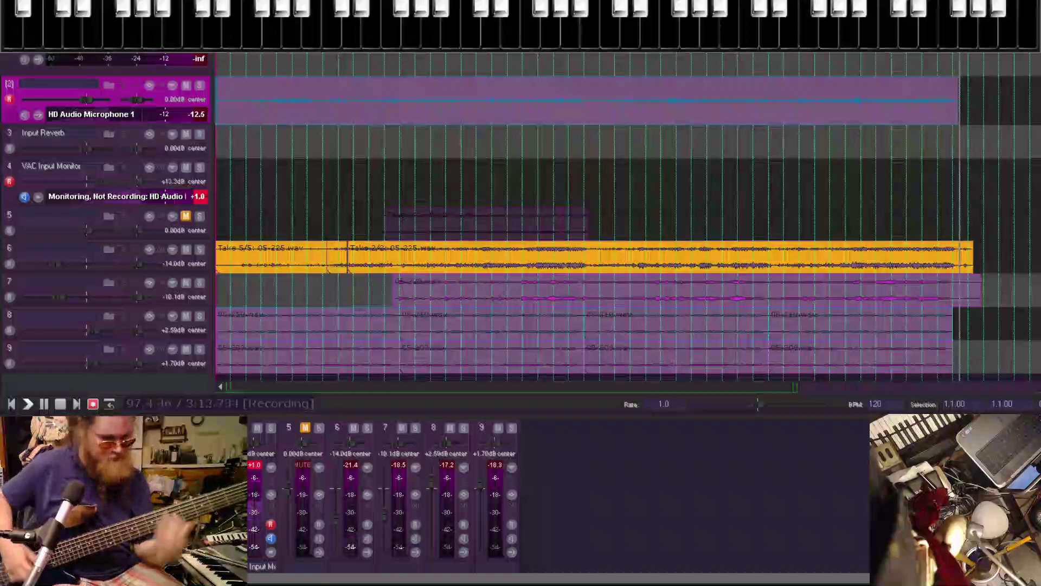
key("space")
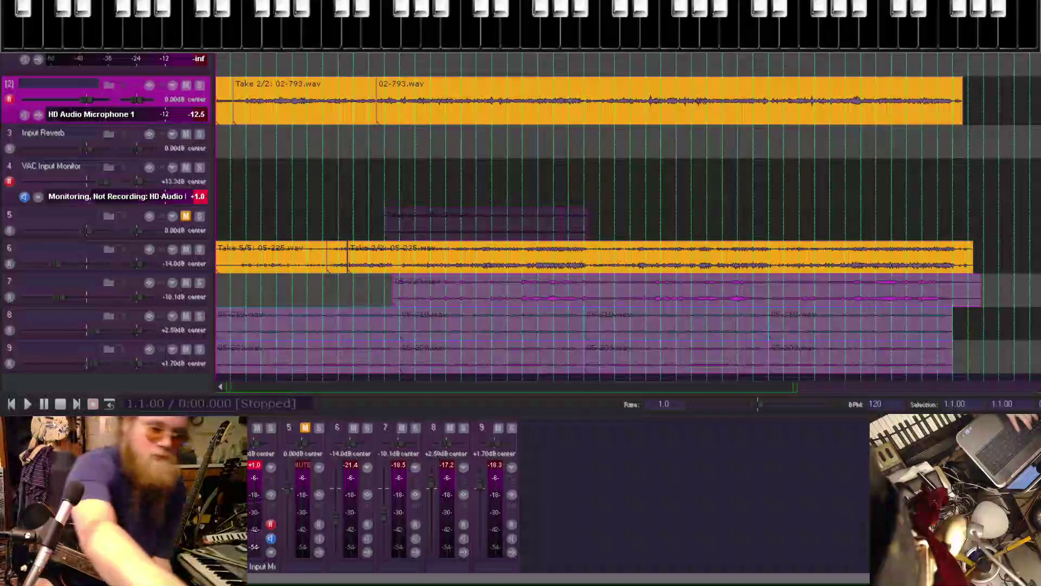
key("ctrl+r")
key("space")
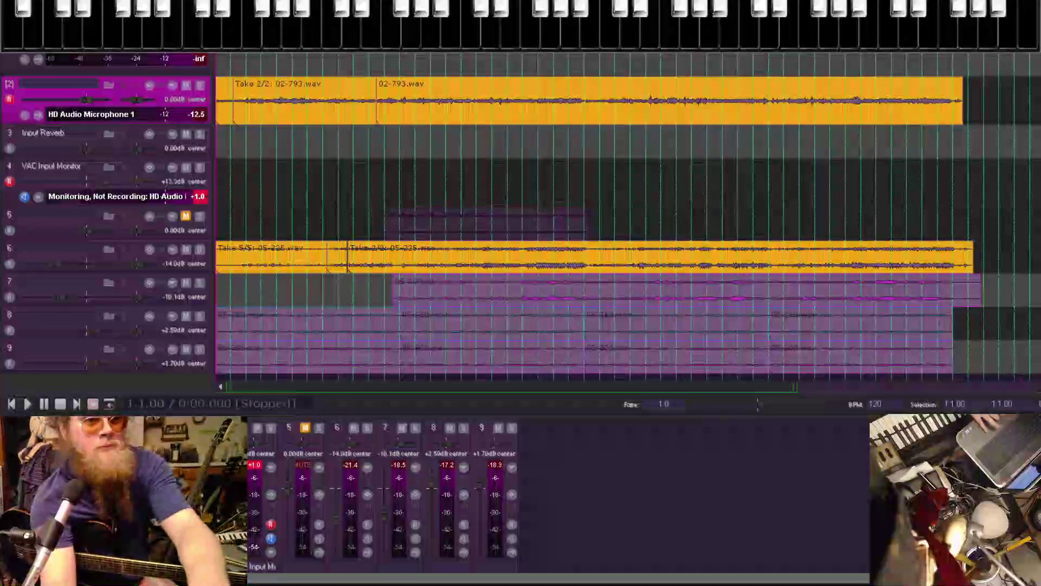
Insert a new track directly below the bass track and arm it for recording in place of the bass track.
left_click(277, 102)
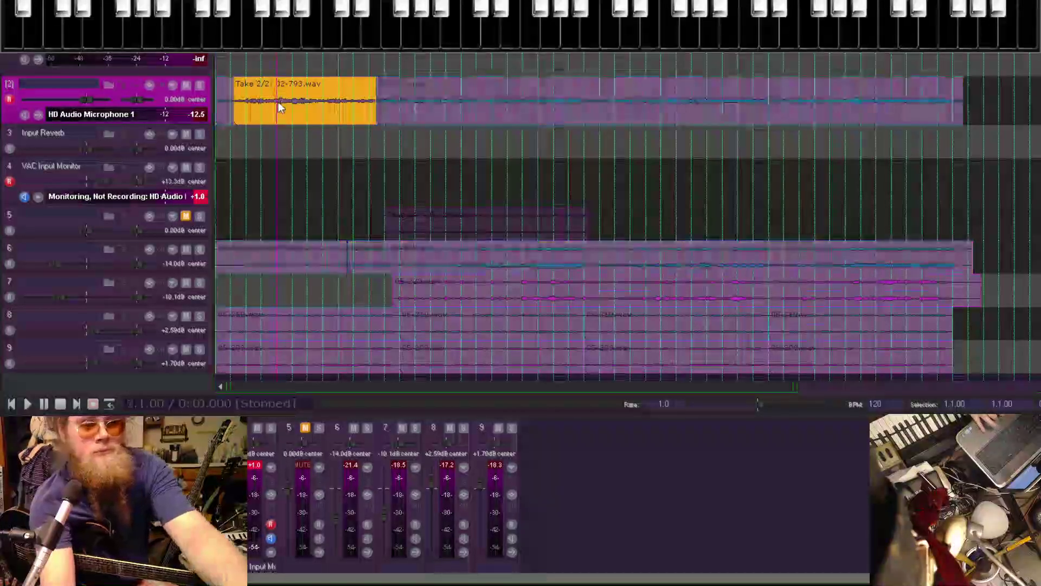
key("ctrl+t")
left_click(14, 100)
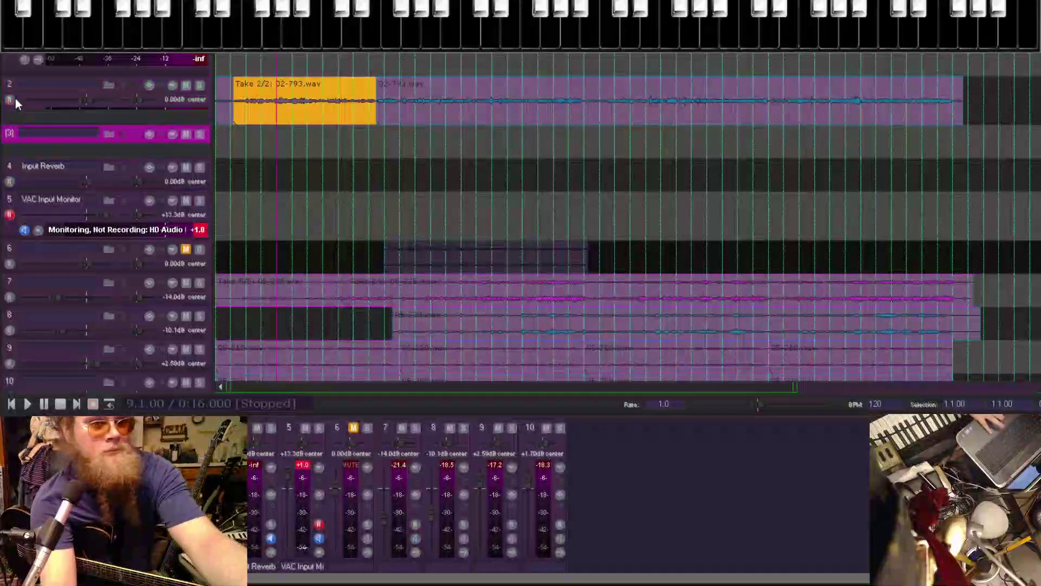
left_click(11, 135)
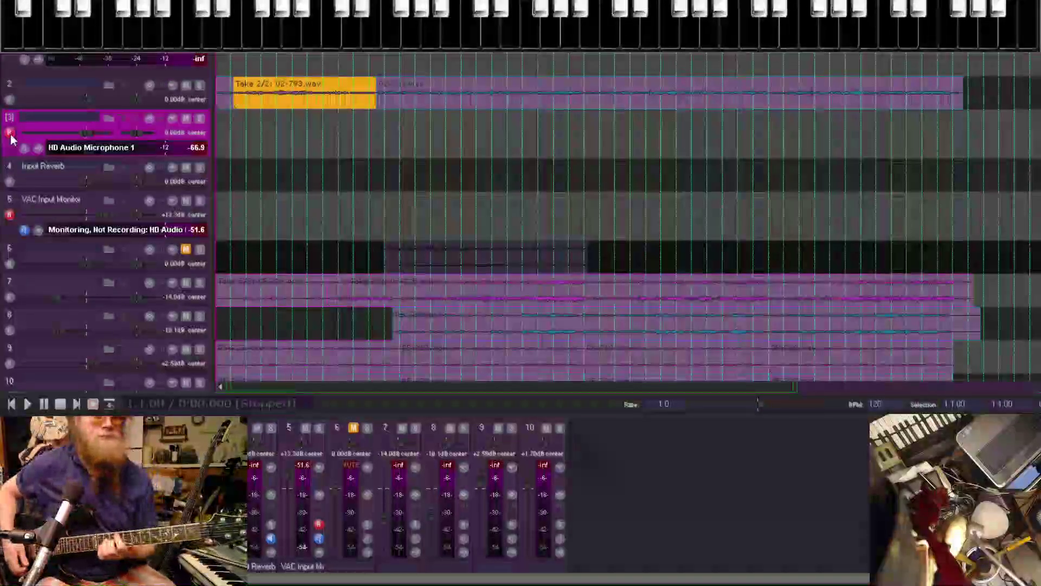
key("ctrl+r")
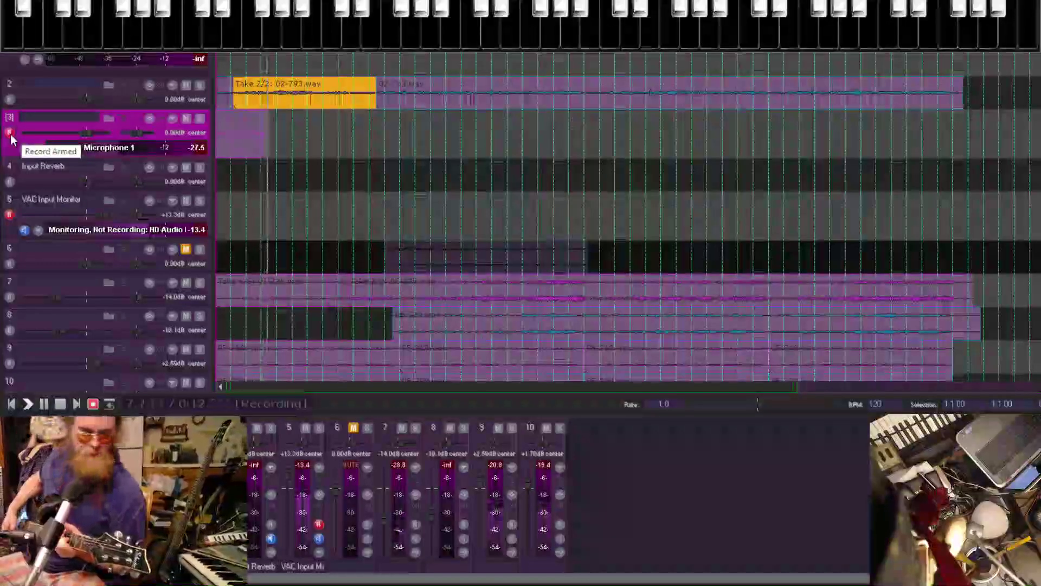
key("ctrl+r")
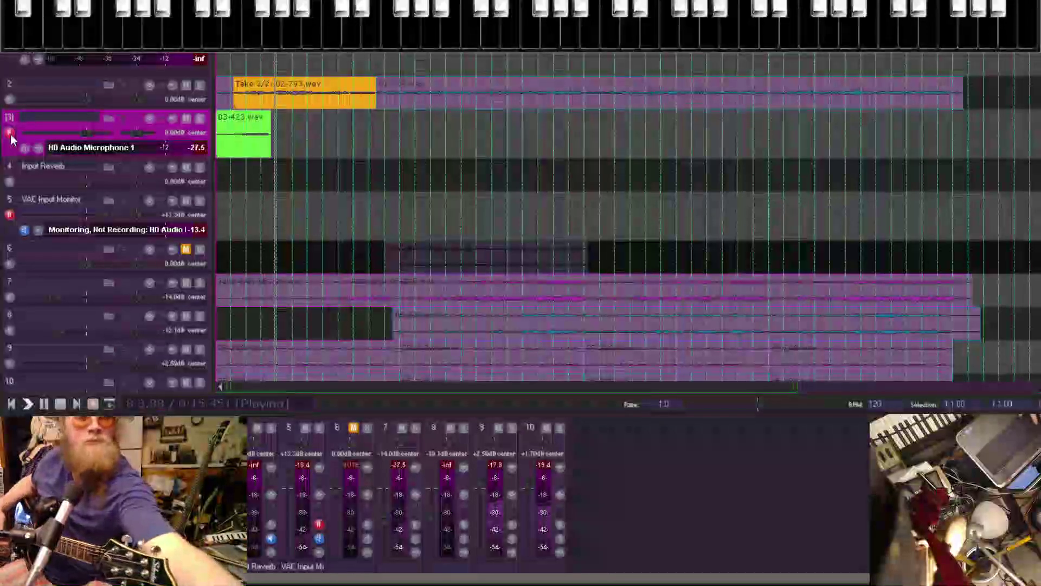
key("ctrl+z")
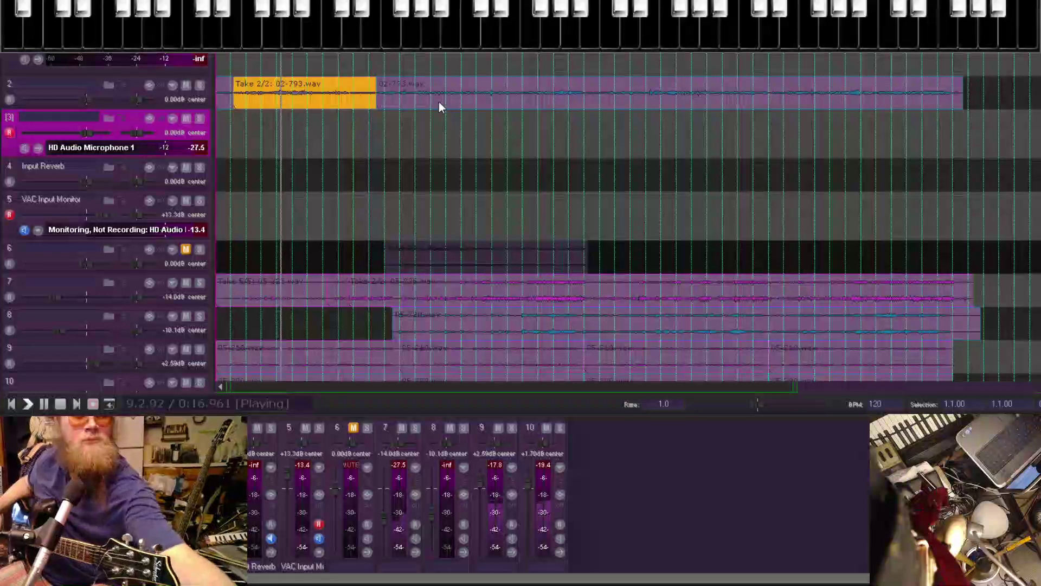
Record a guitar take on track 3 from about bar 23 to about bar 98.
left_click(387, 149)
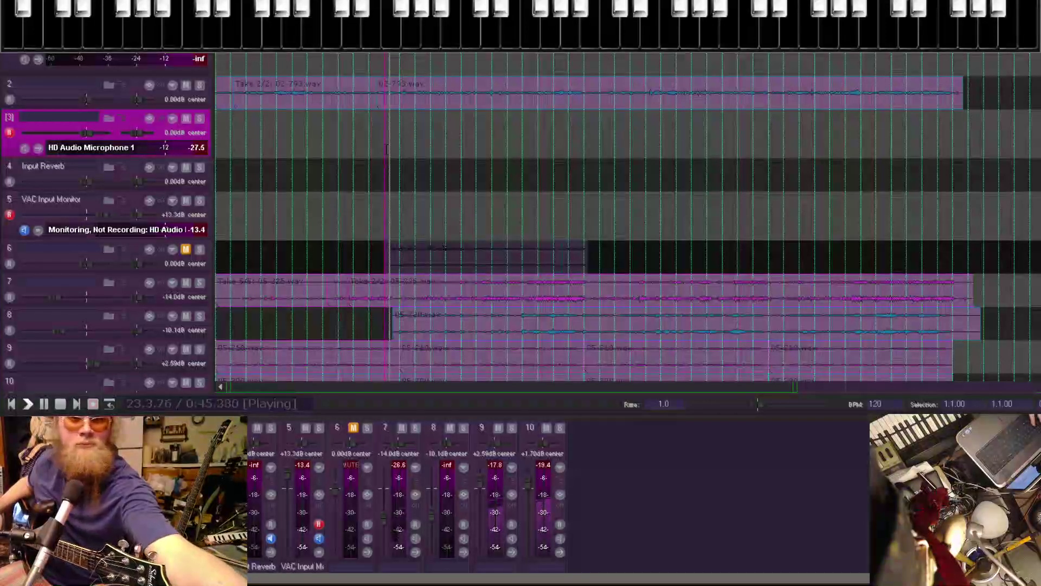
key("ctrl+r")
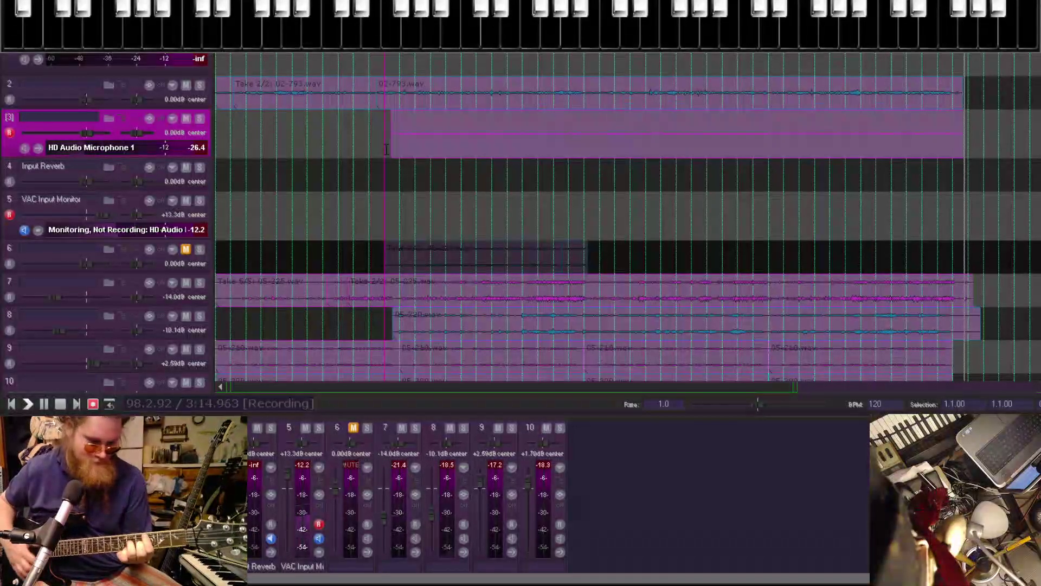
key("space")
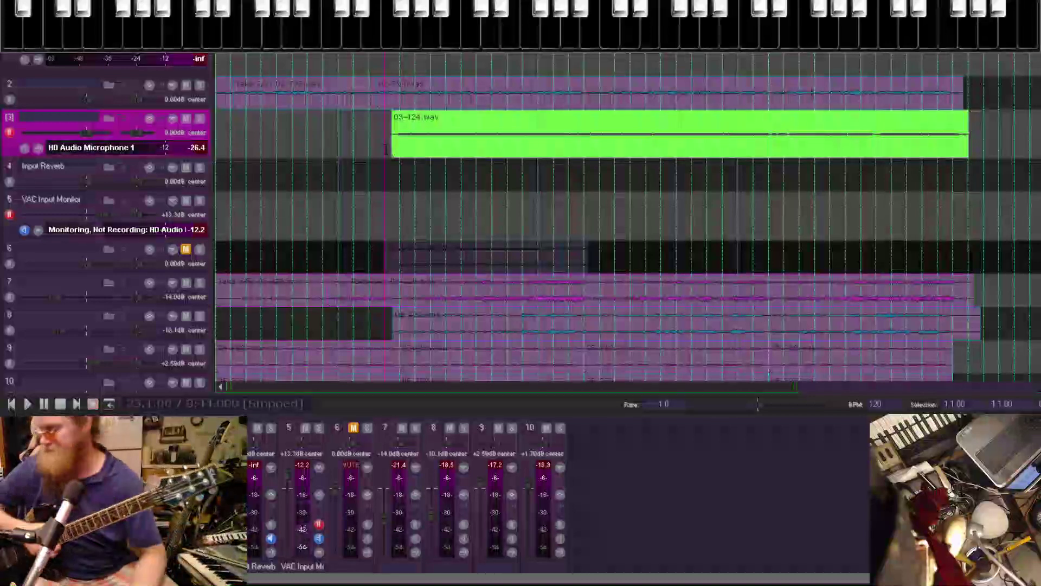